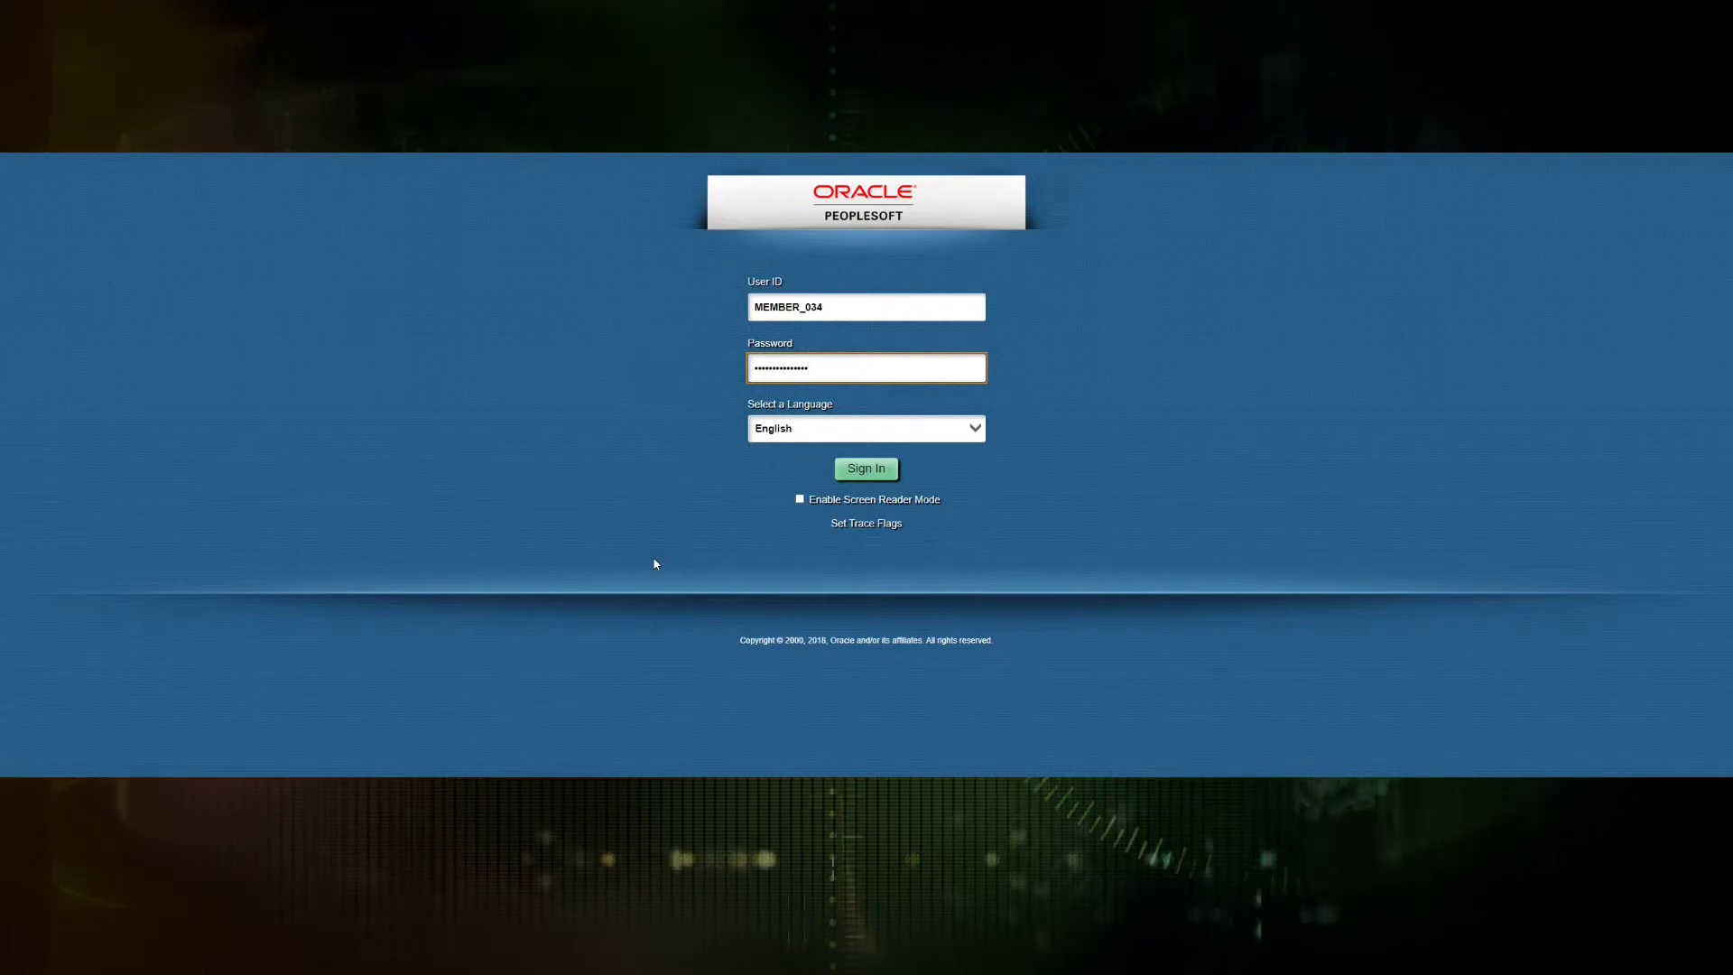
# Sign in to the self-service site and open the TAM Soldier Workcenter
pyautogui.click(853, 469)
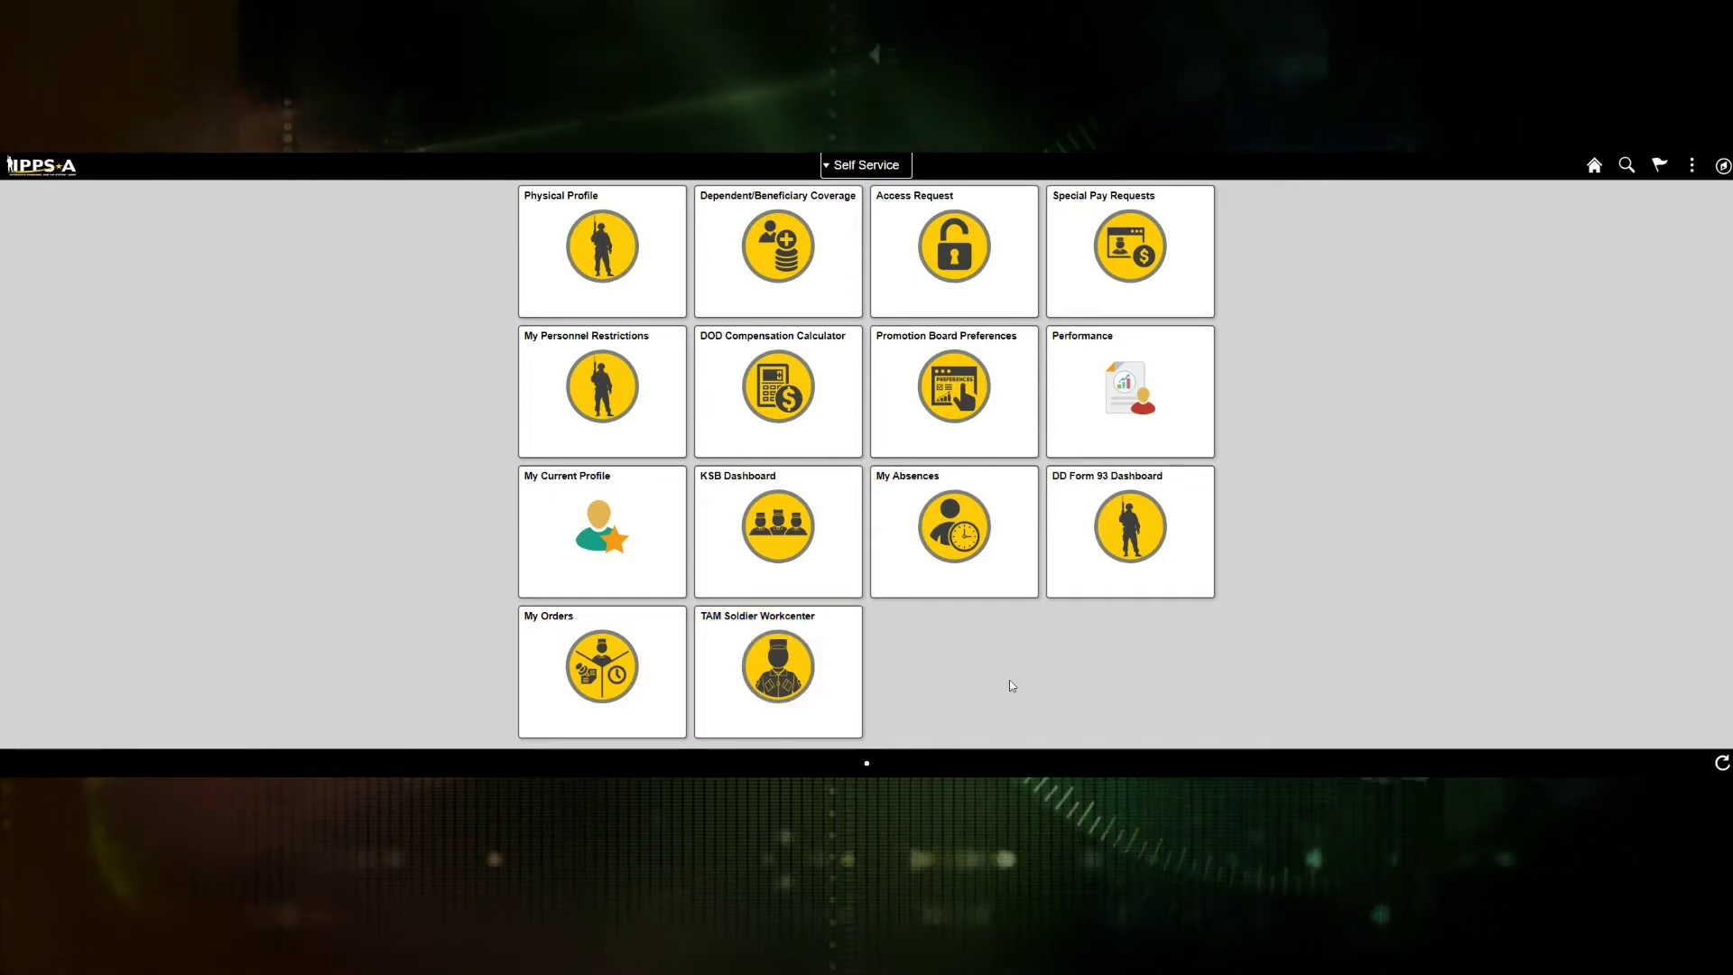
pyautogui.click(792, 668)
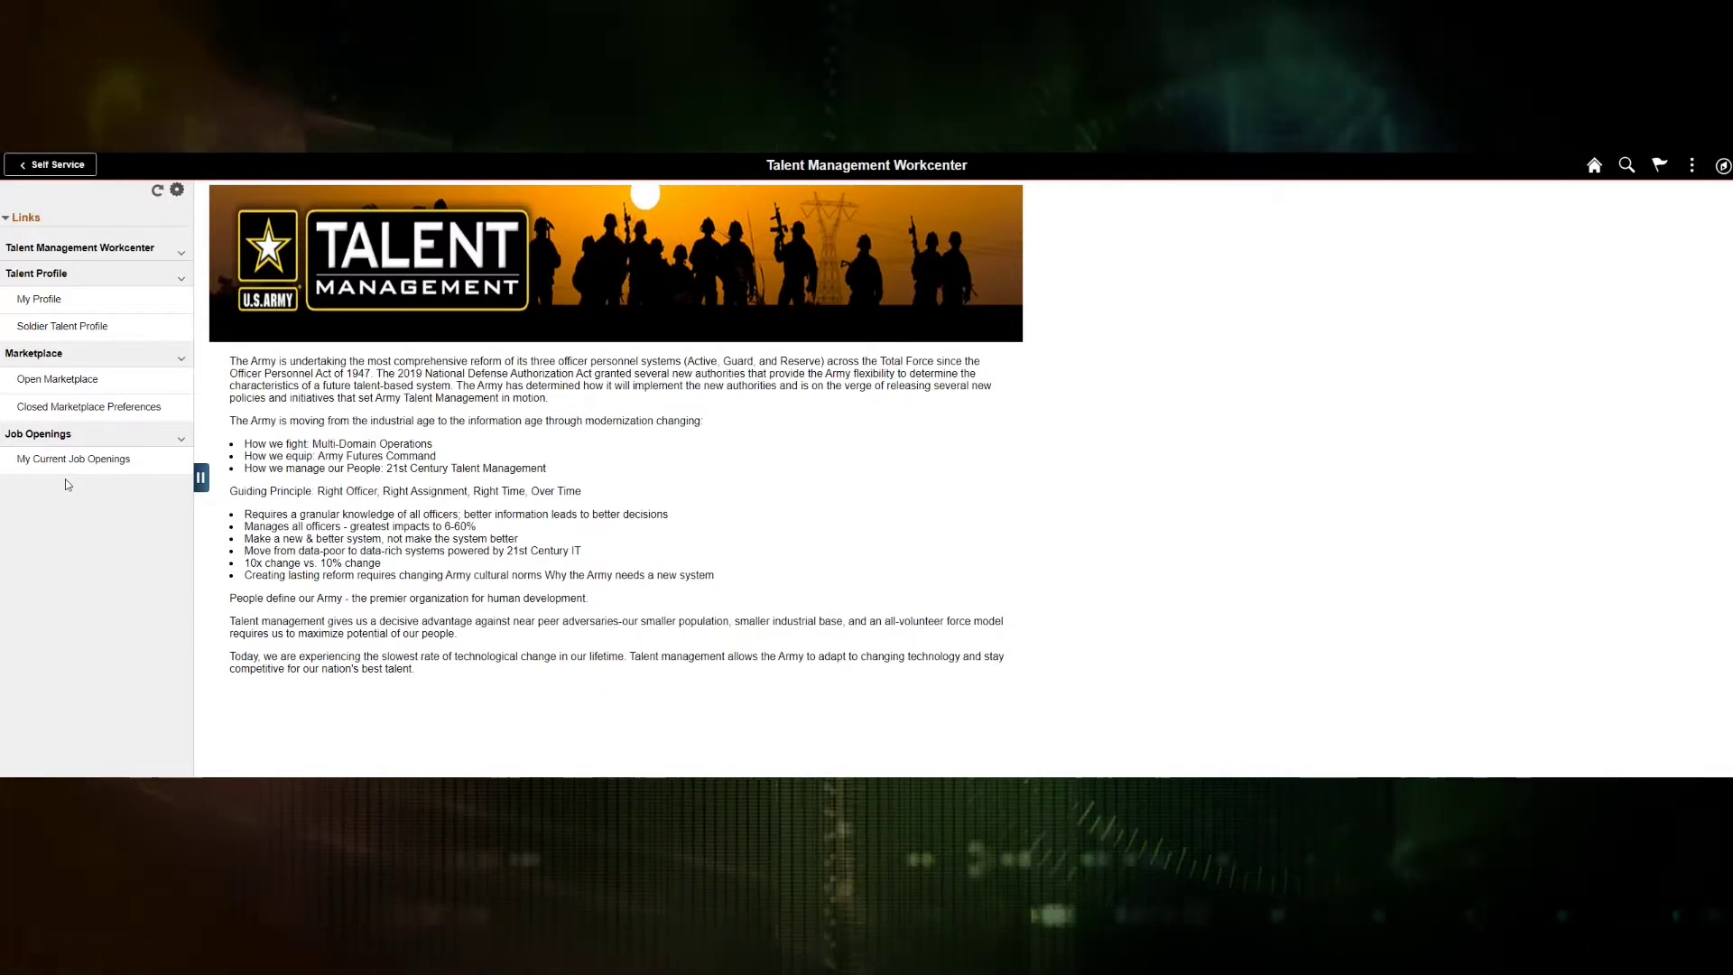
# Open My Profile and look through the Branch and Job Code (AOC/MOSWO/MOS) entries under Career Management
pyautogui.click(45, 328)
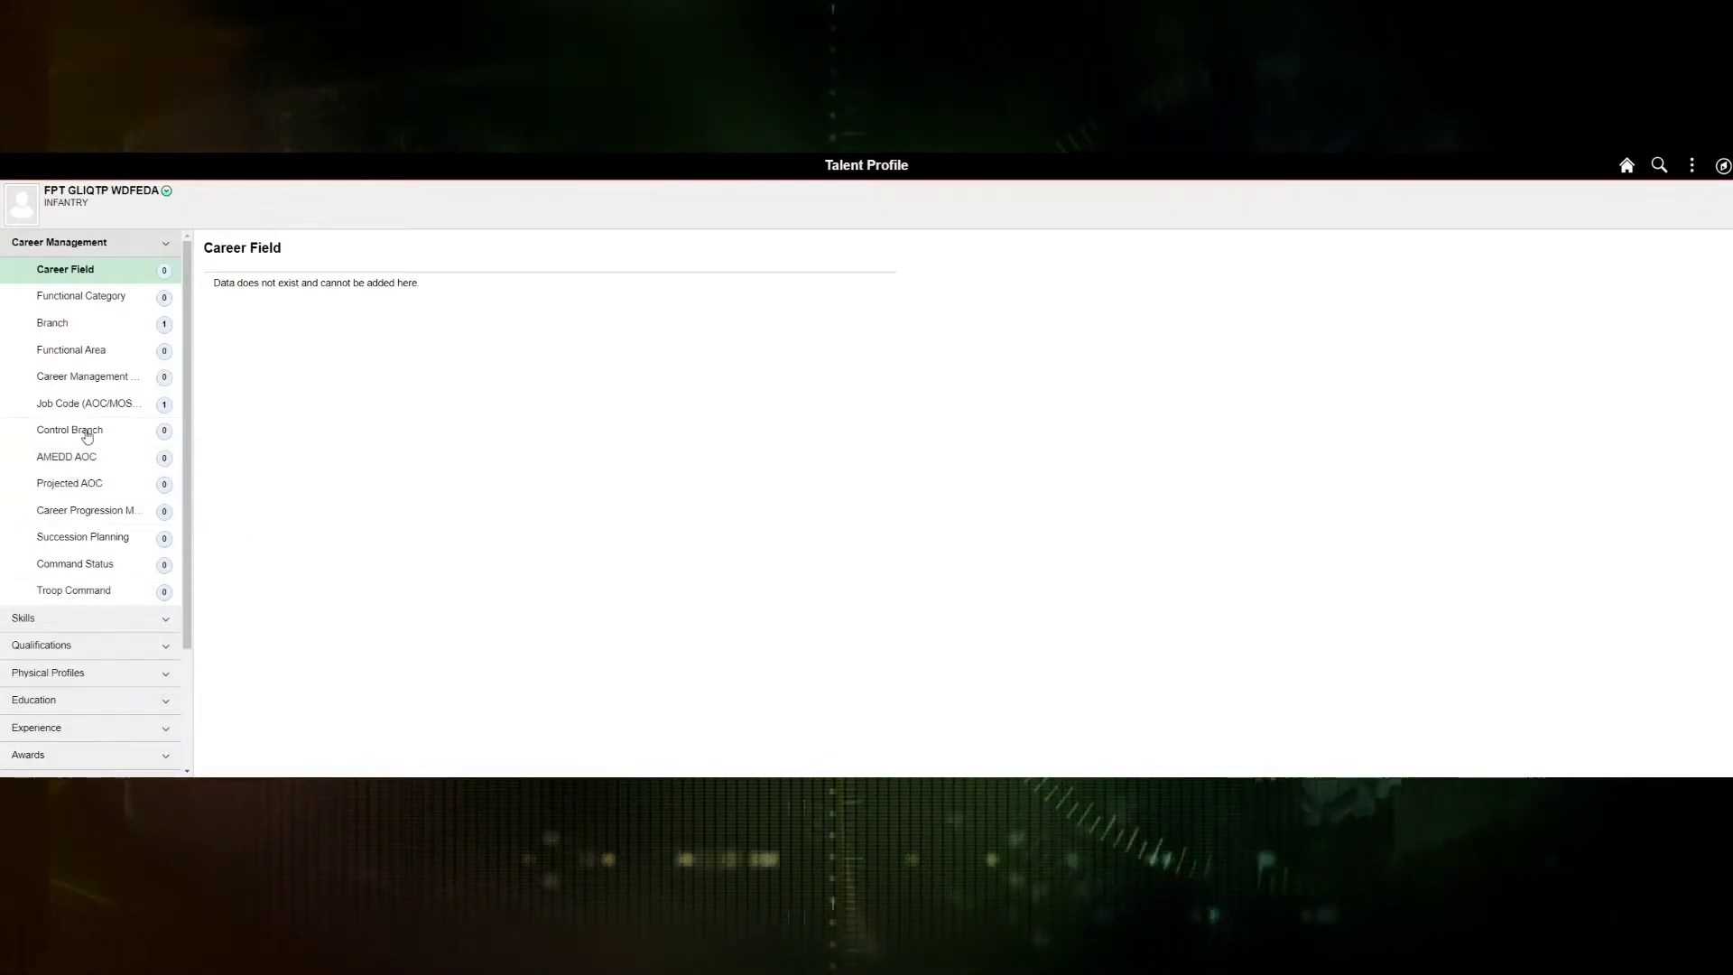
pyautogui.click(56, 325)
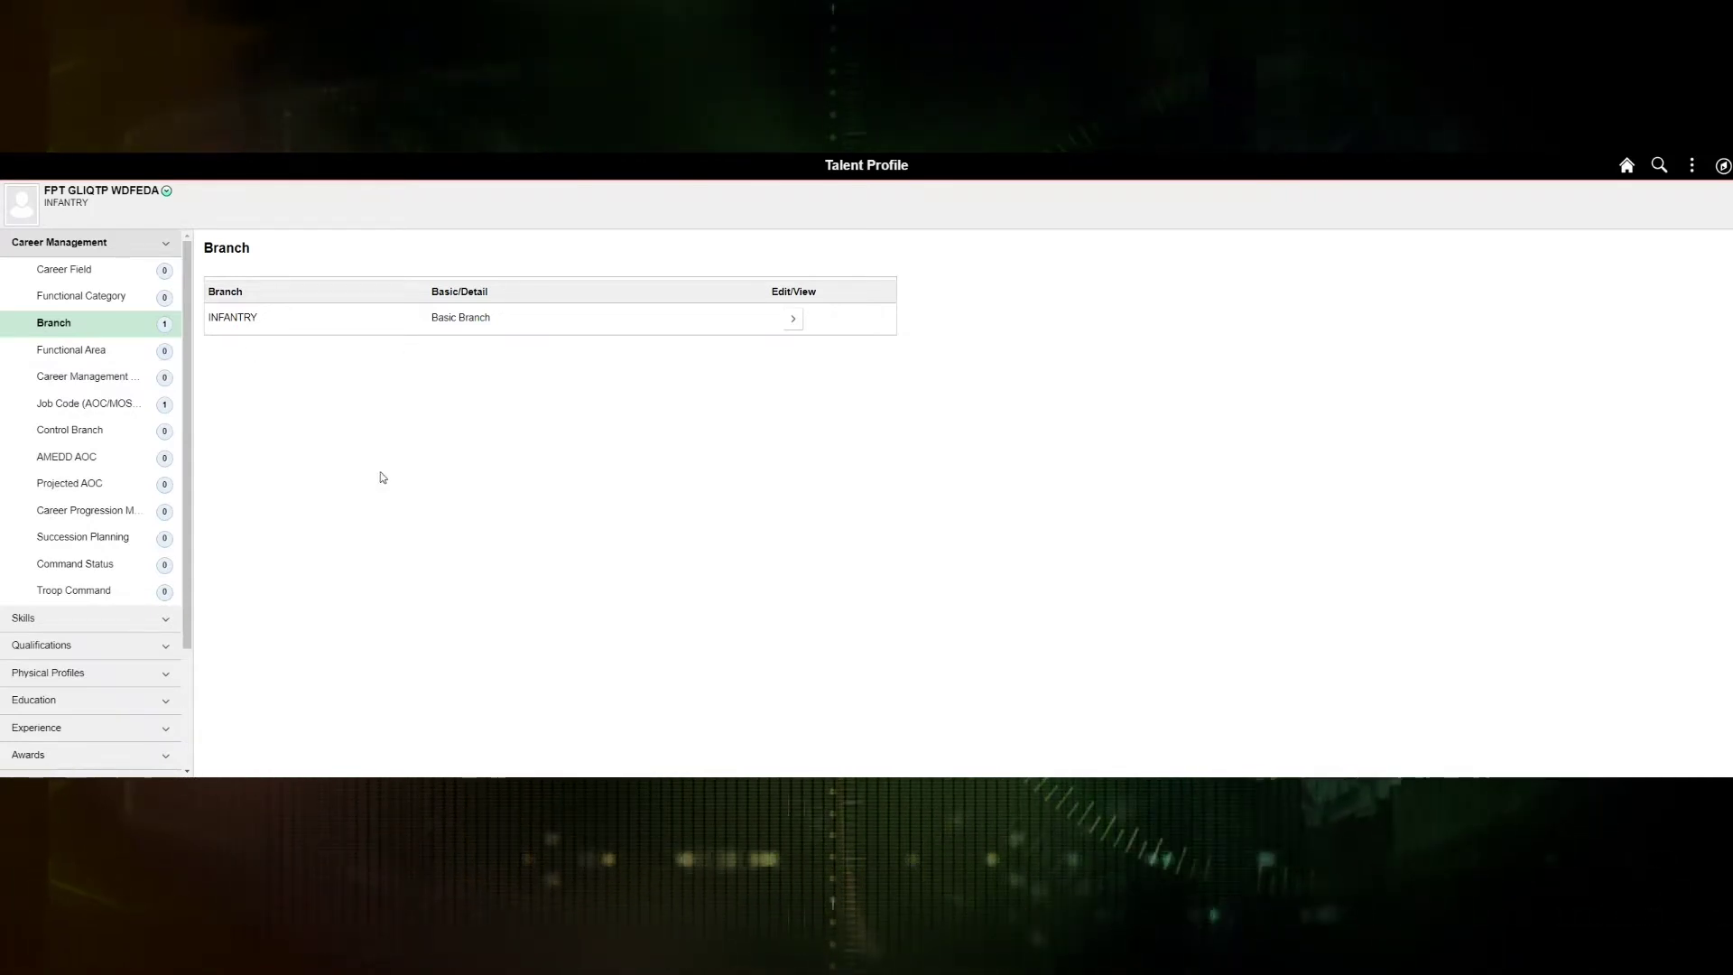
pyautogui.click(72, 411)
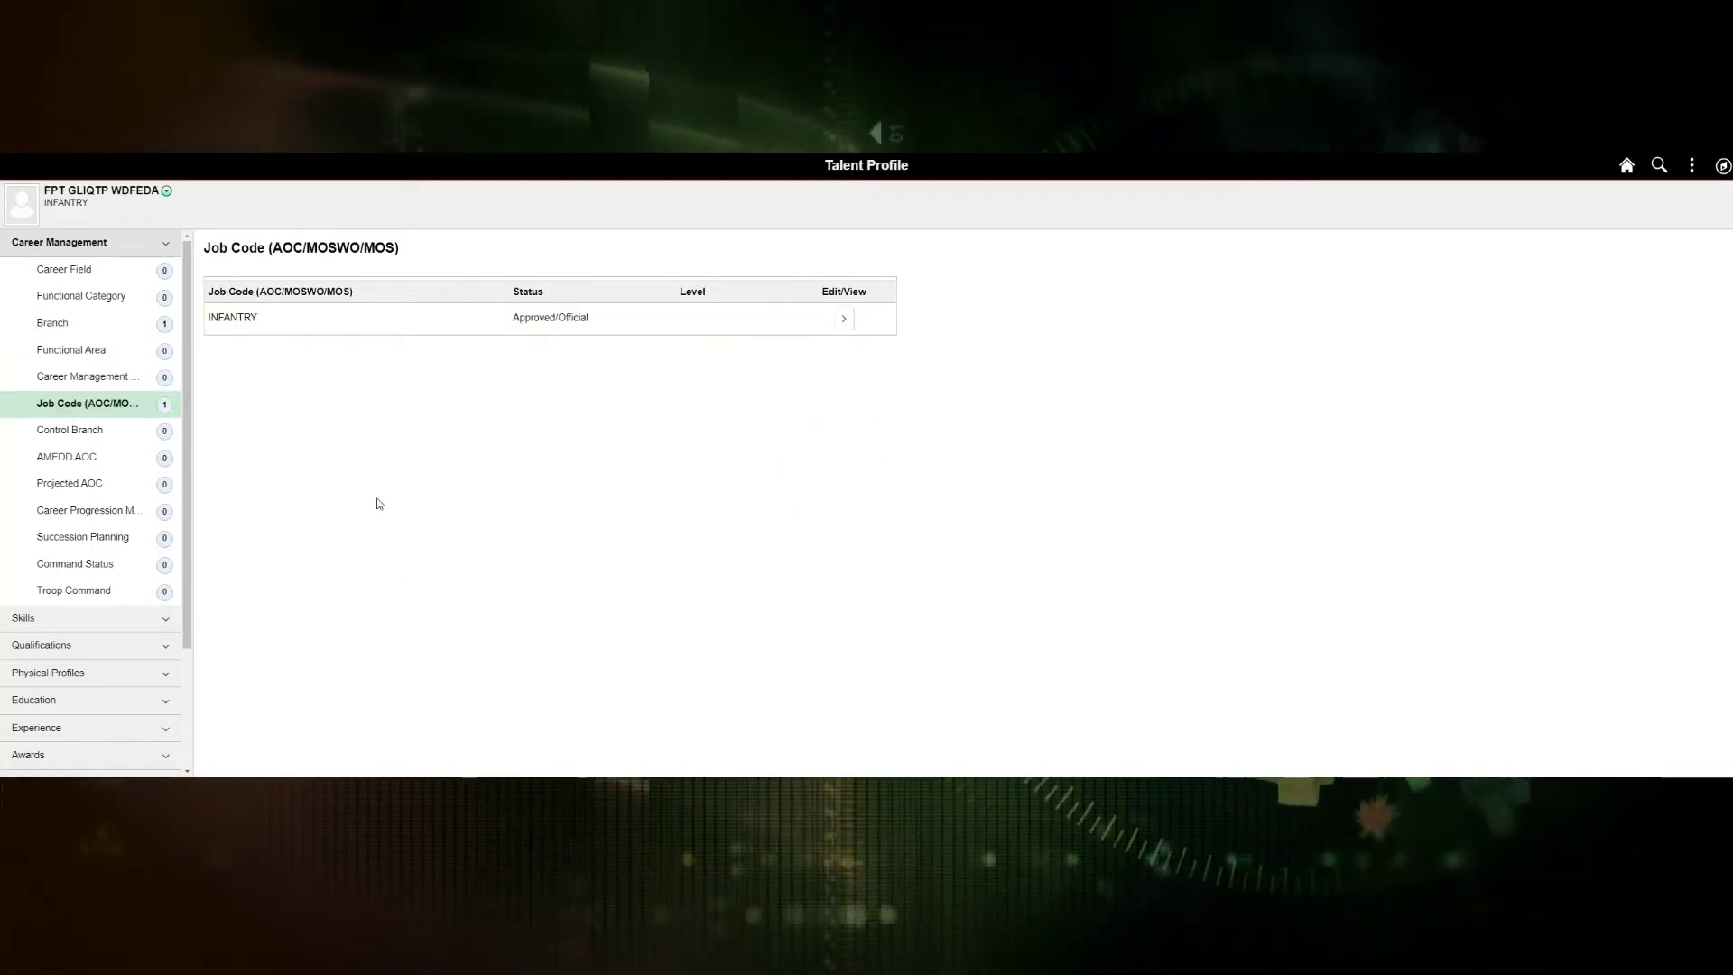
pyautogui.scroll(-1, 191, 642)
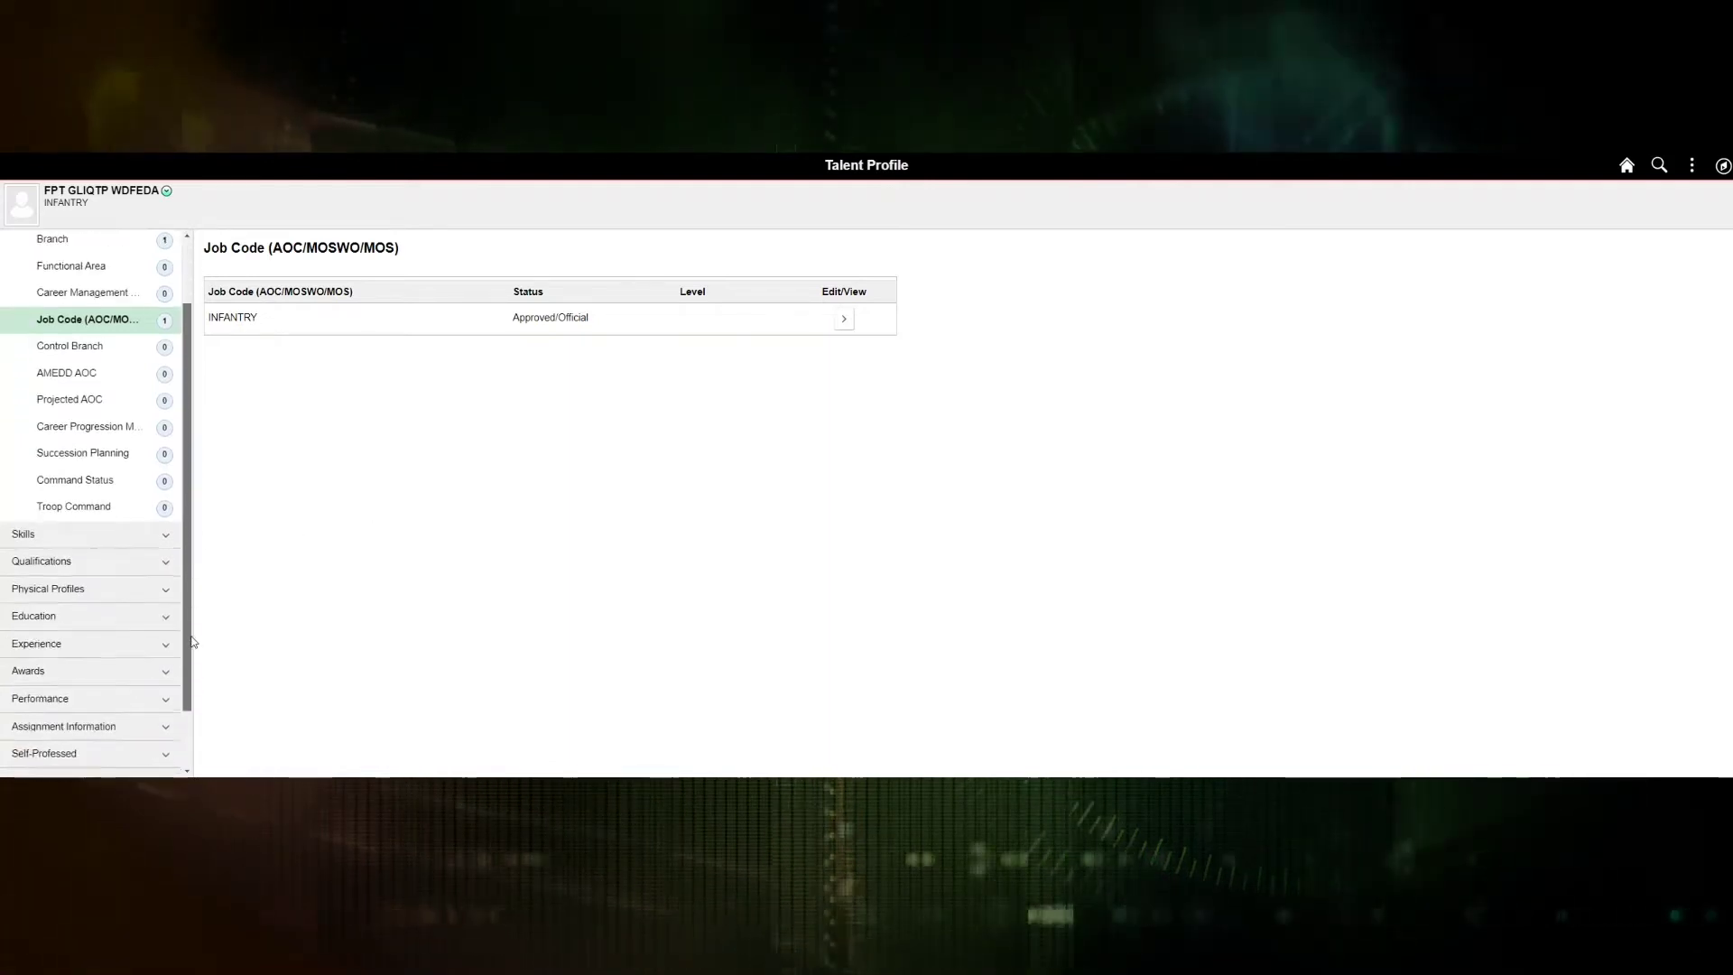
pyautogui.scroll(-1, 192, 677)
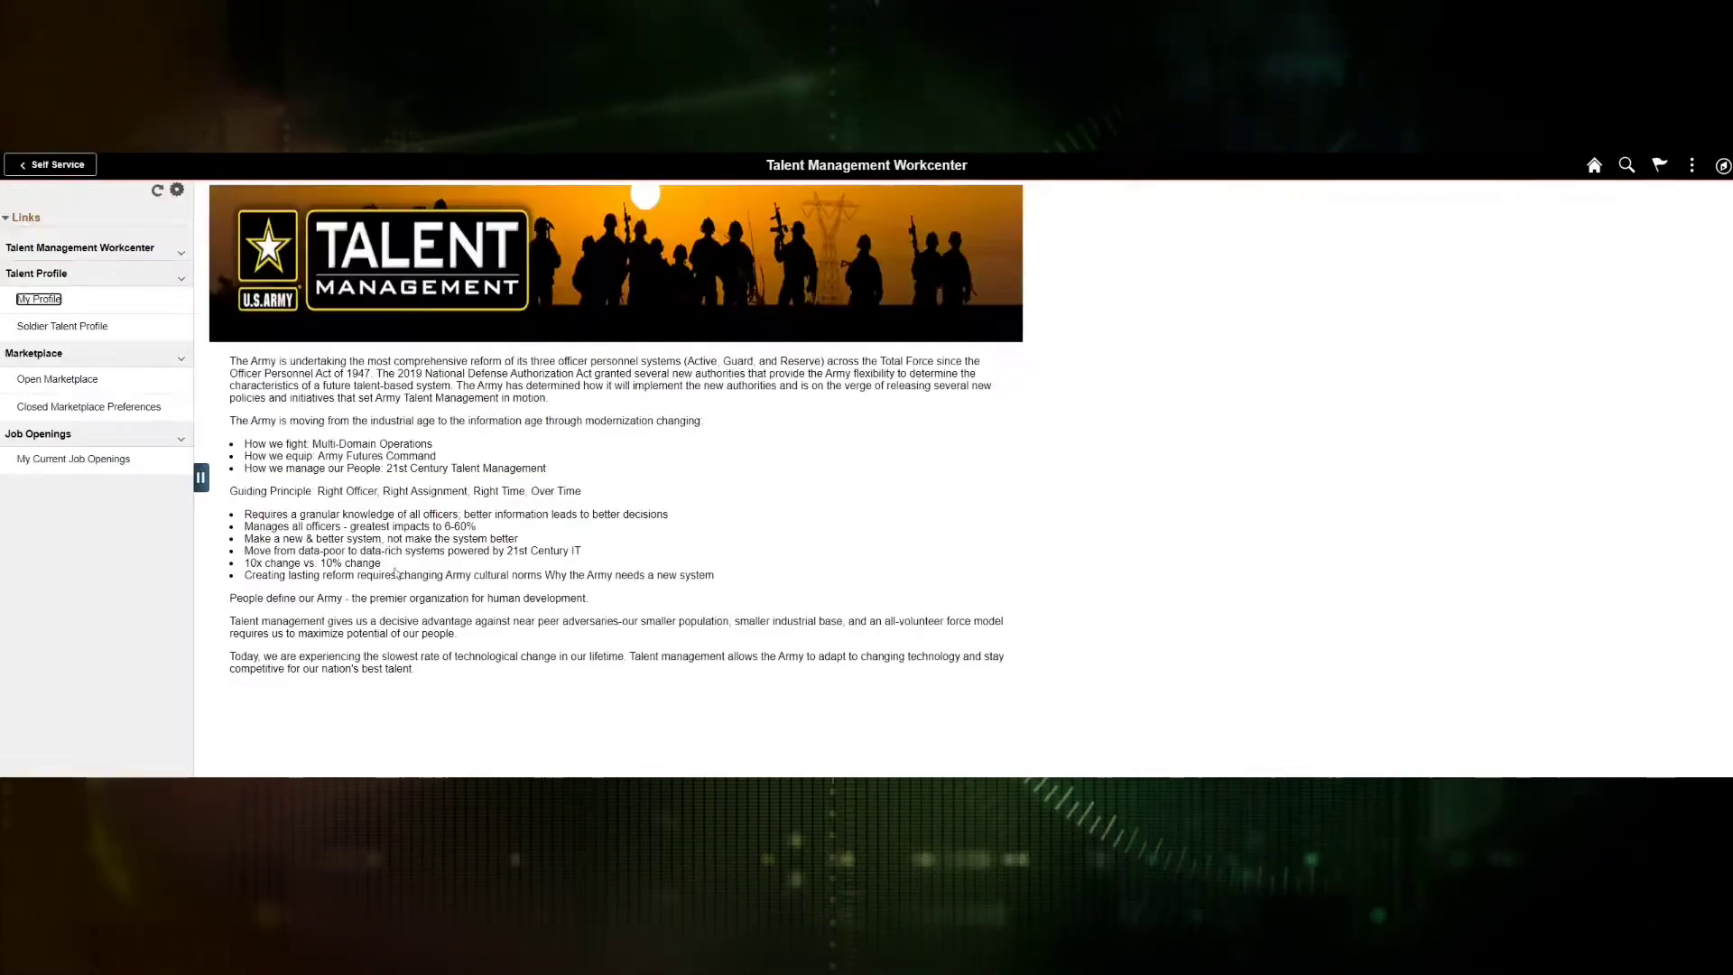
# Open the Soldier Talent Profile and view its back side, returning to the front side
pyautogui.click(77, 333)
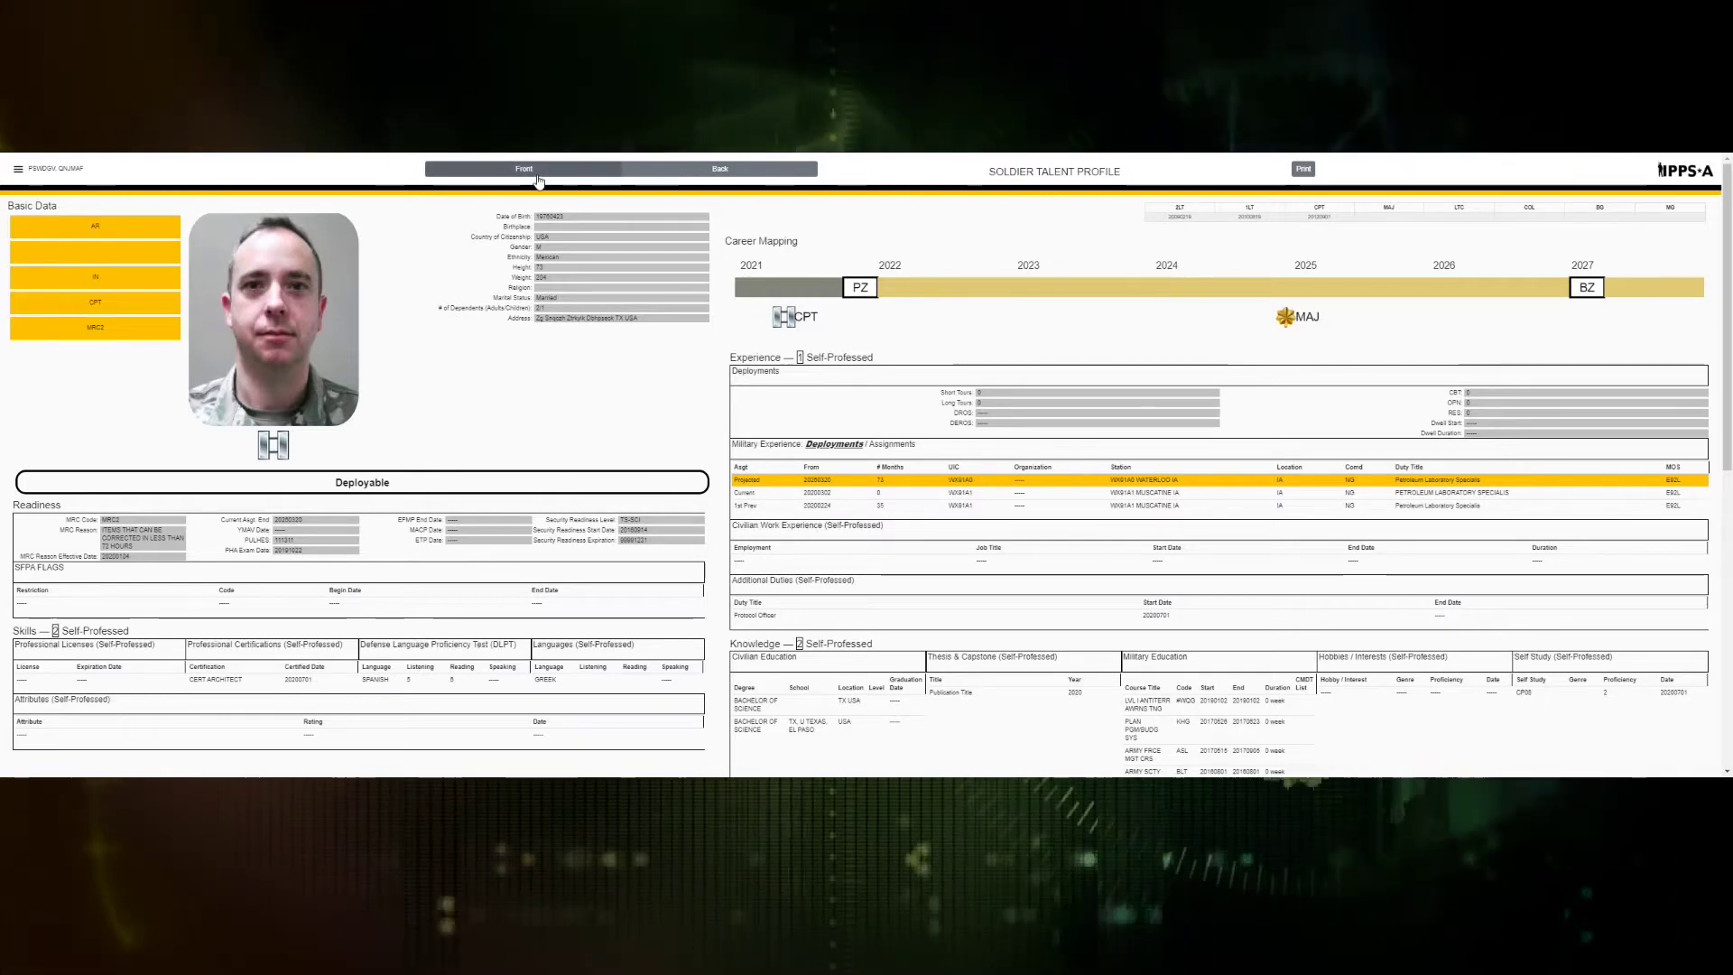
pyautogui.click(720, 168)
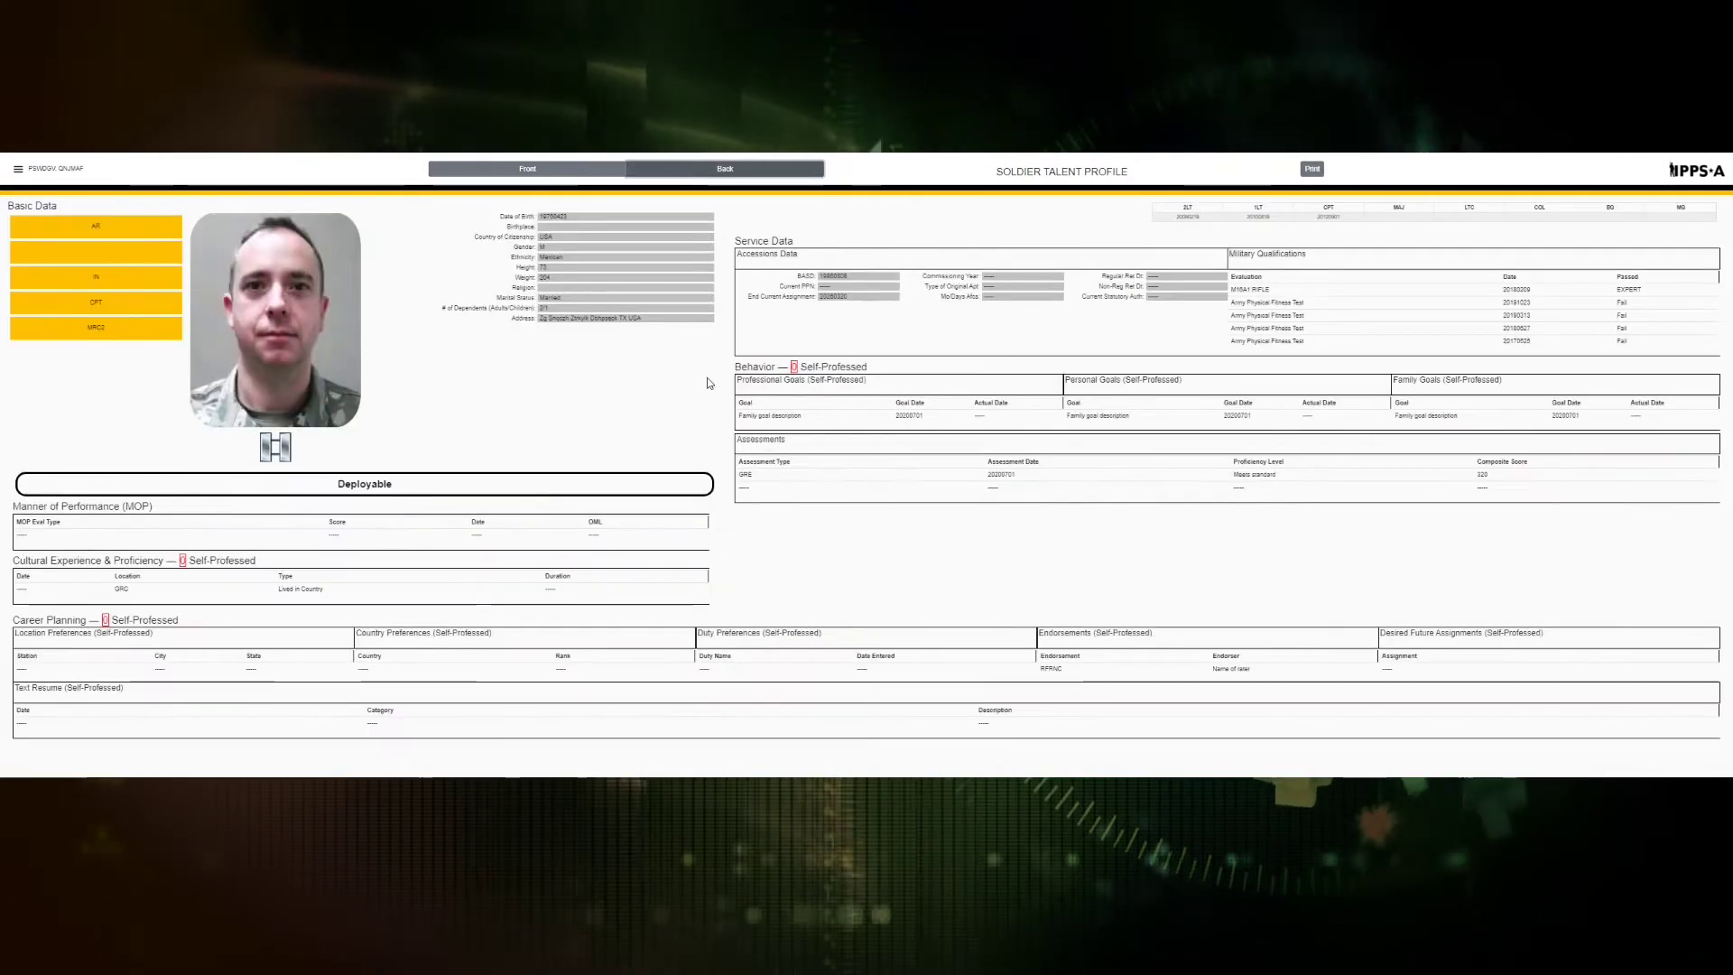
pyautogui.click(532, 170)
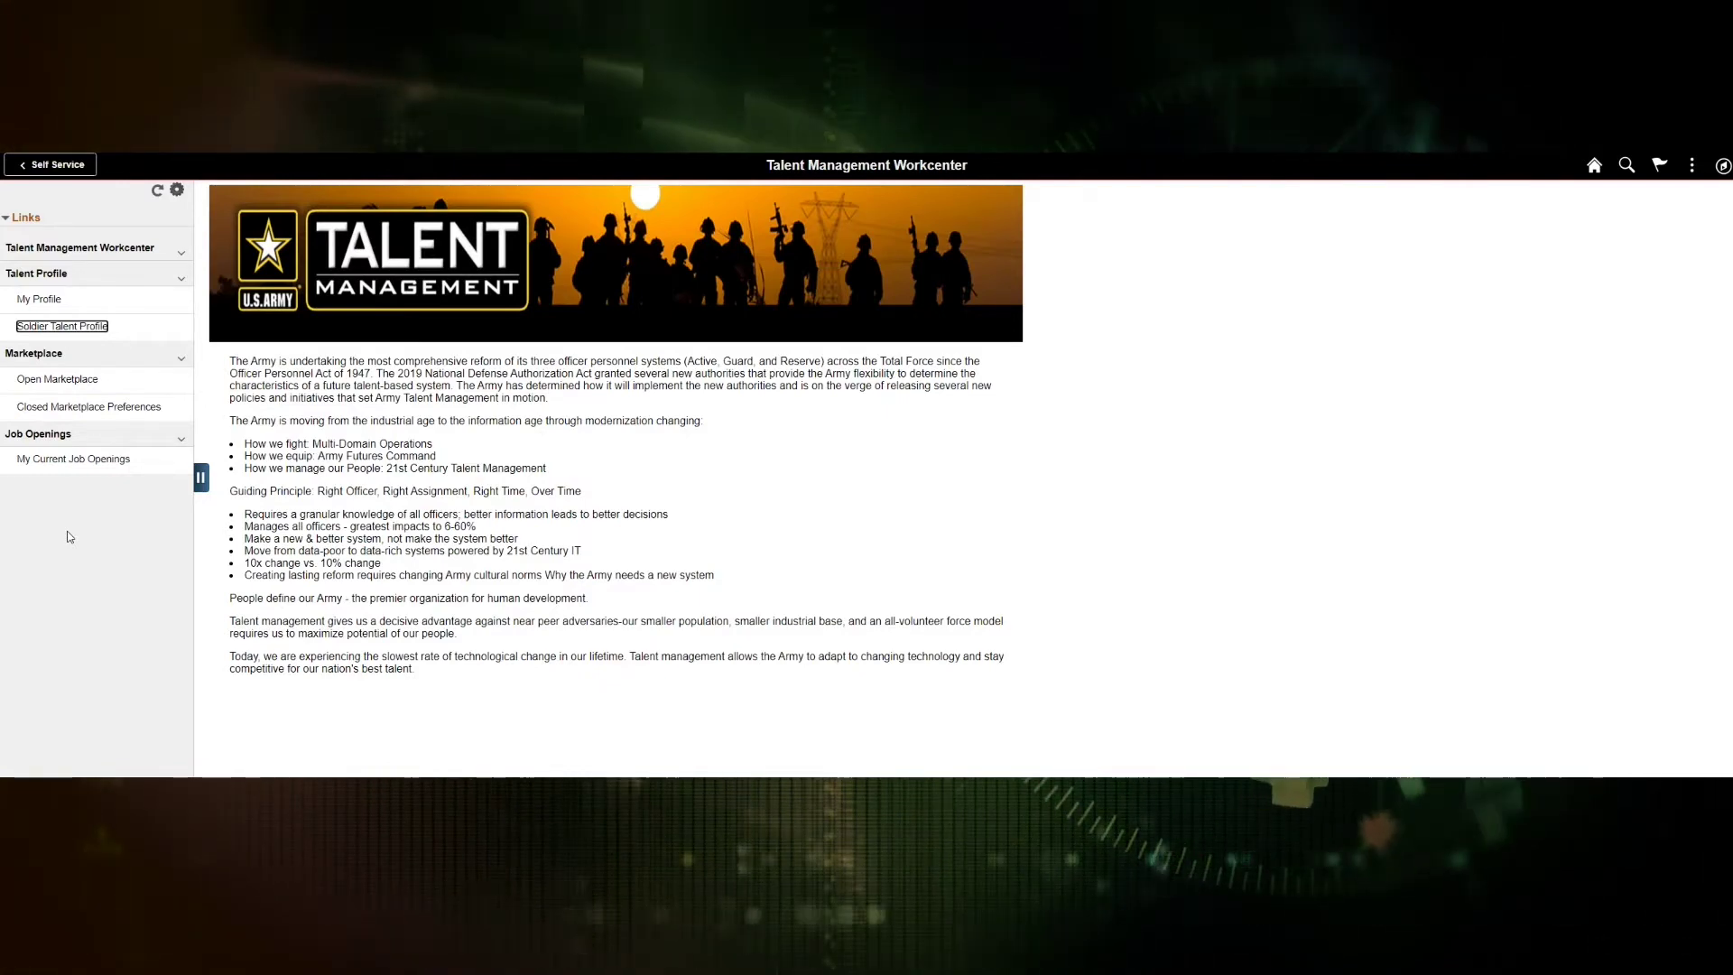
# Open the Closed Marketplace Preferences and filter the job openings by the Vehicular label, closing the filtered list without ranking anything
pyautogui.click(135, 406)
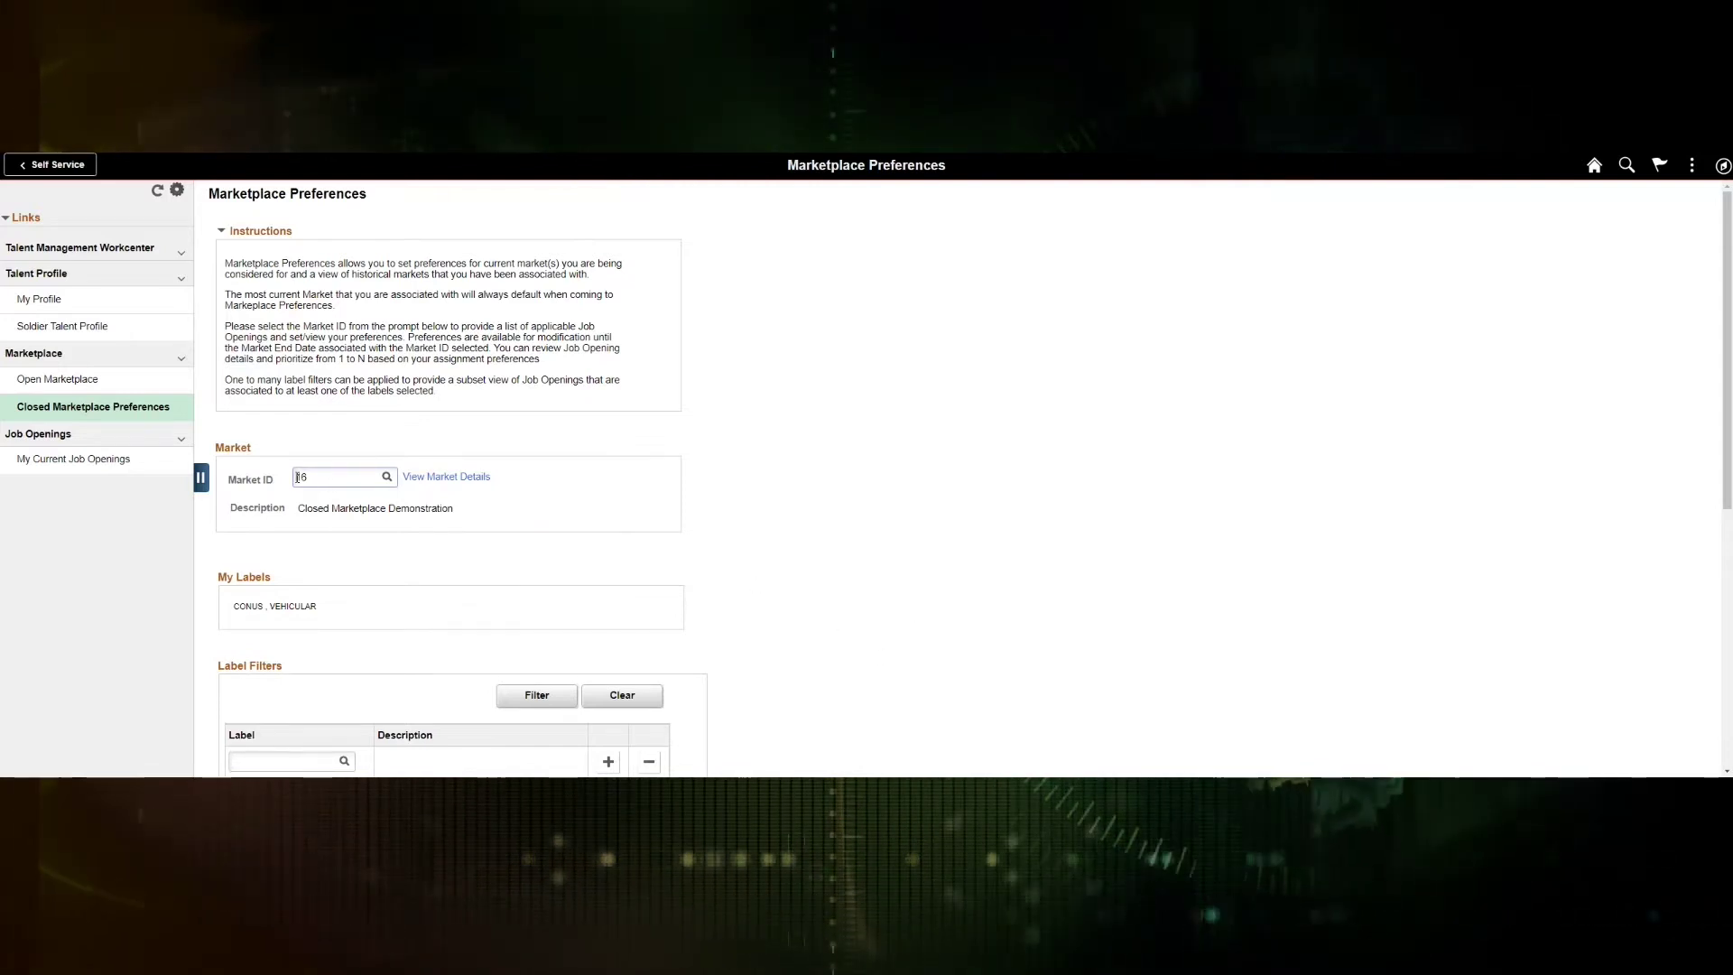
pyautogui.scroll(-1, 882, 592)
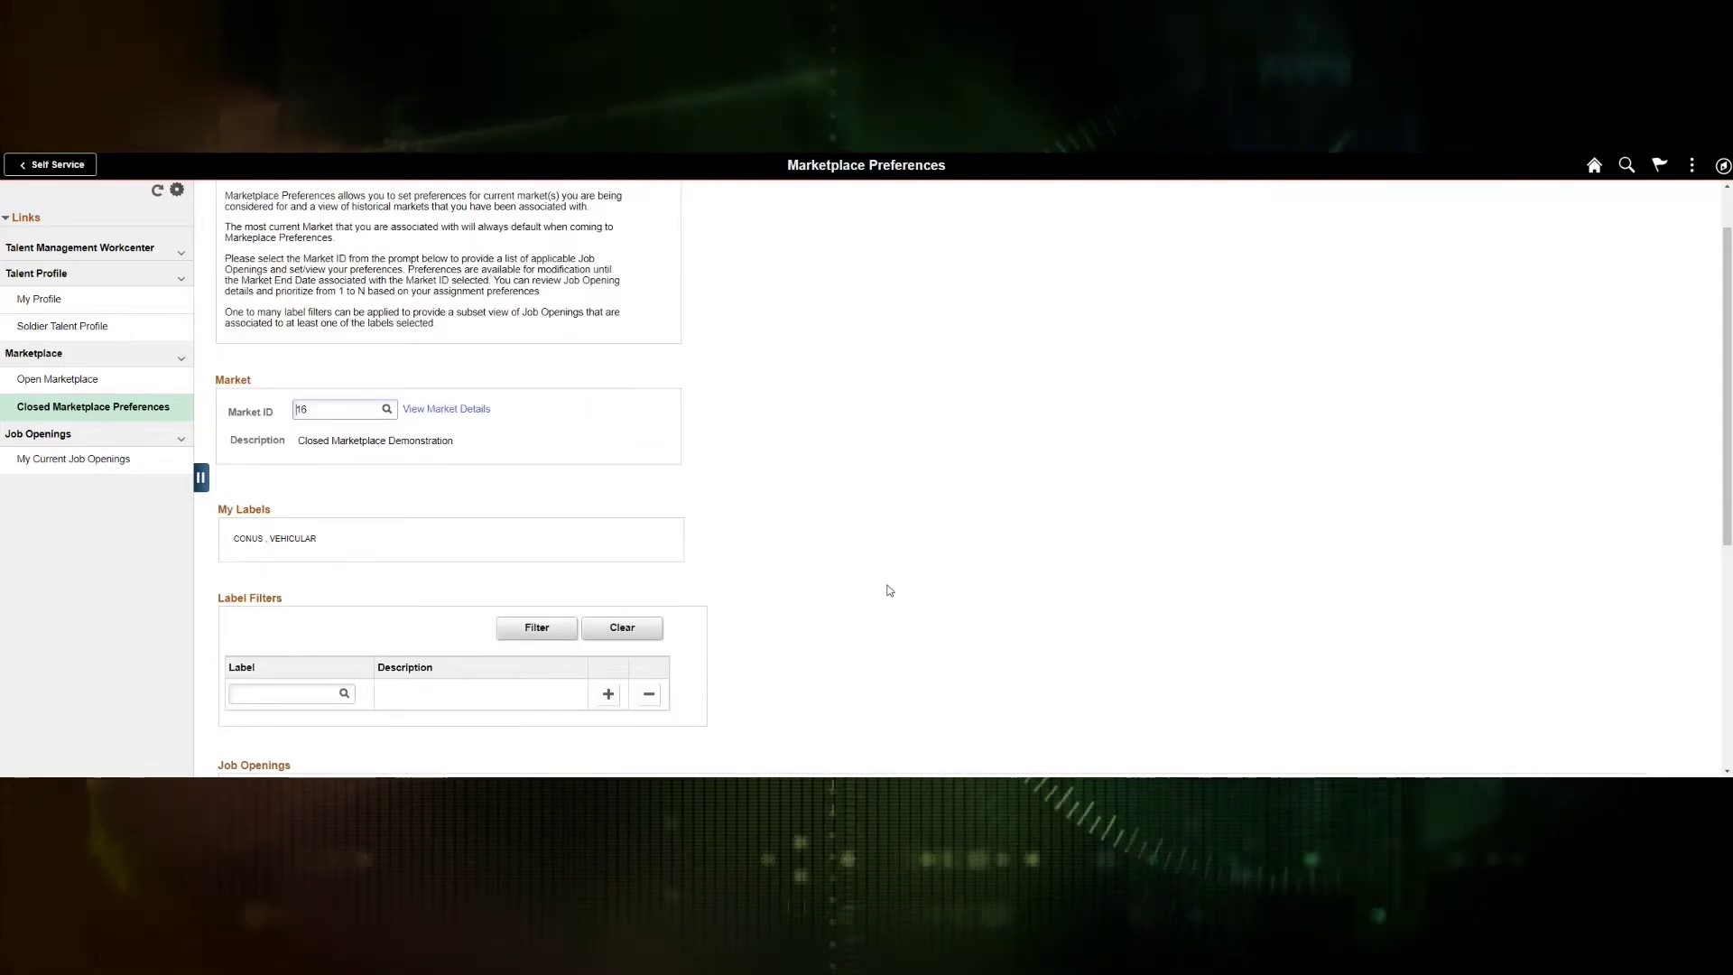
pyautogui.scroll(-1, 889, 591)
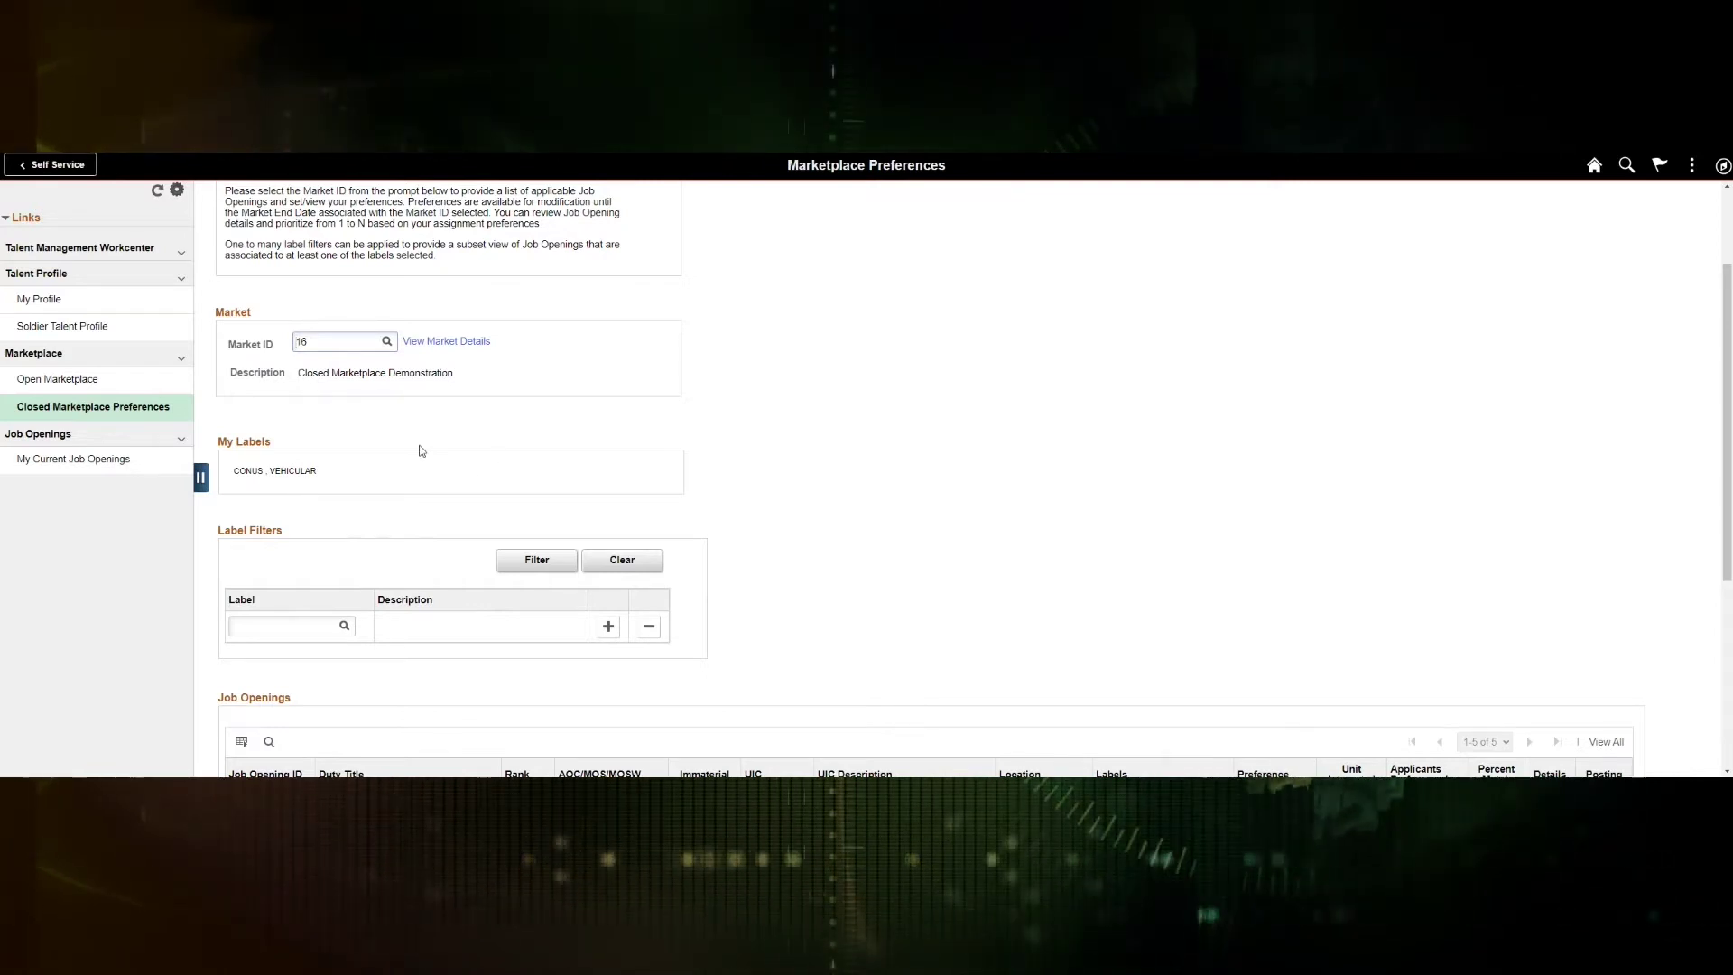
pyautogui.scroll(-1, 859, 539)
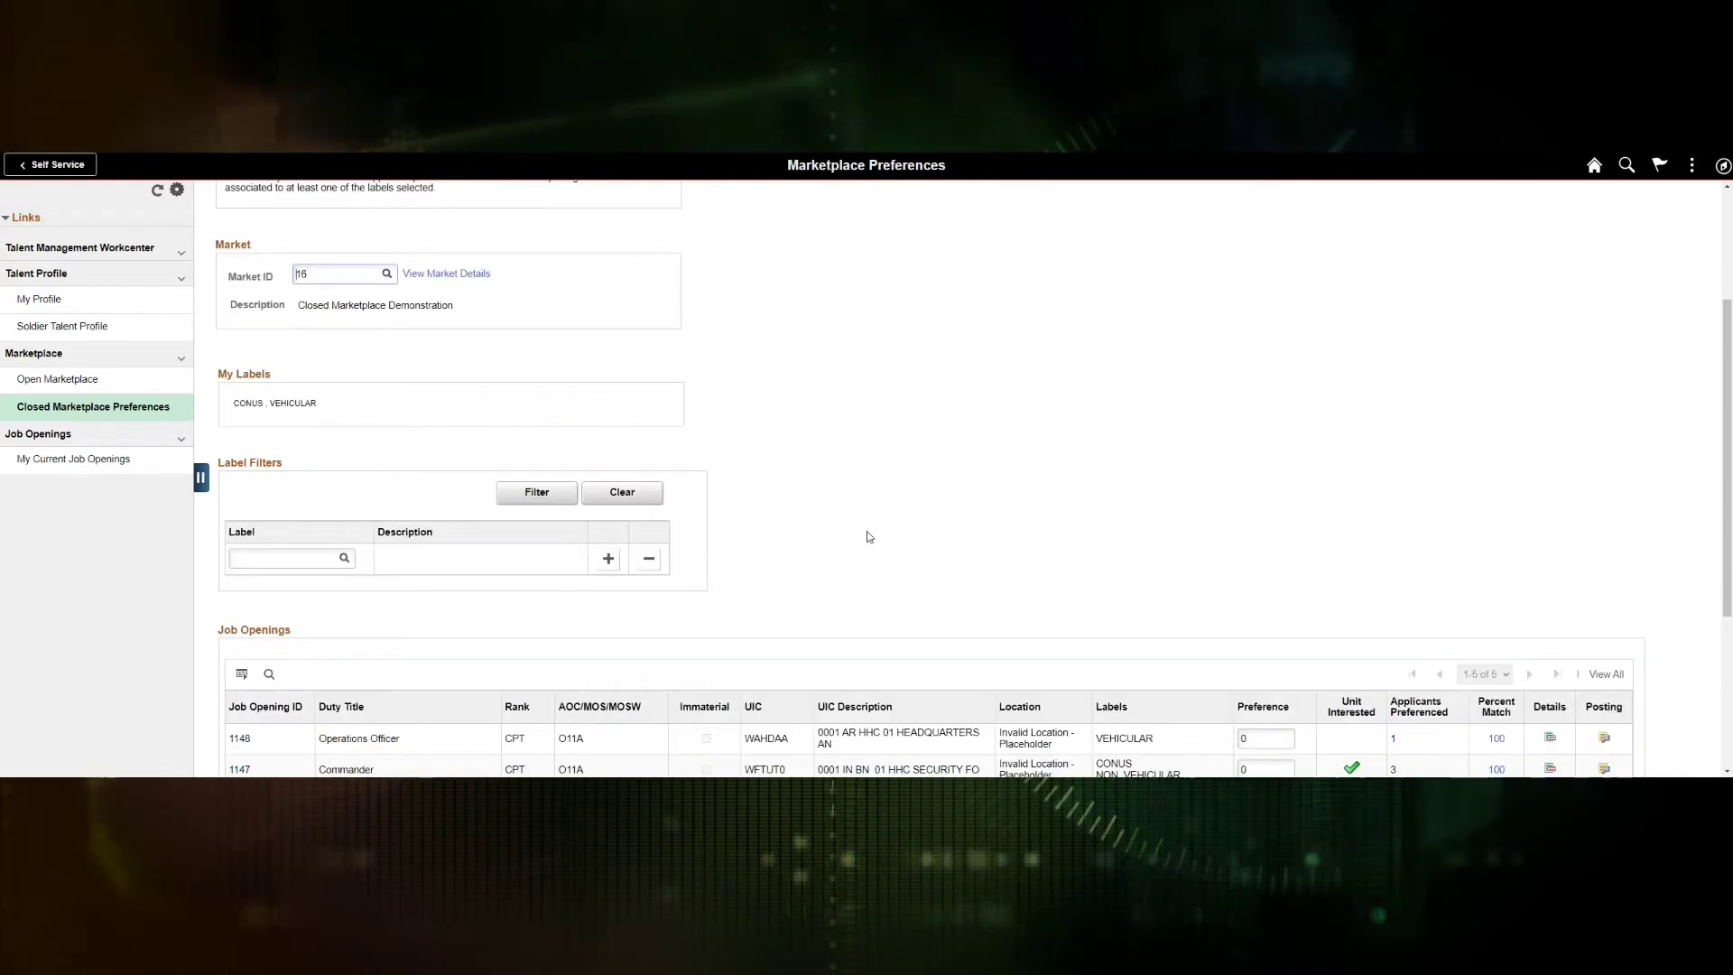
pyautogui.scroll(-1, 866, 531)
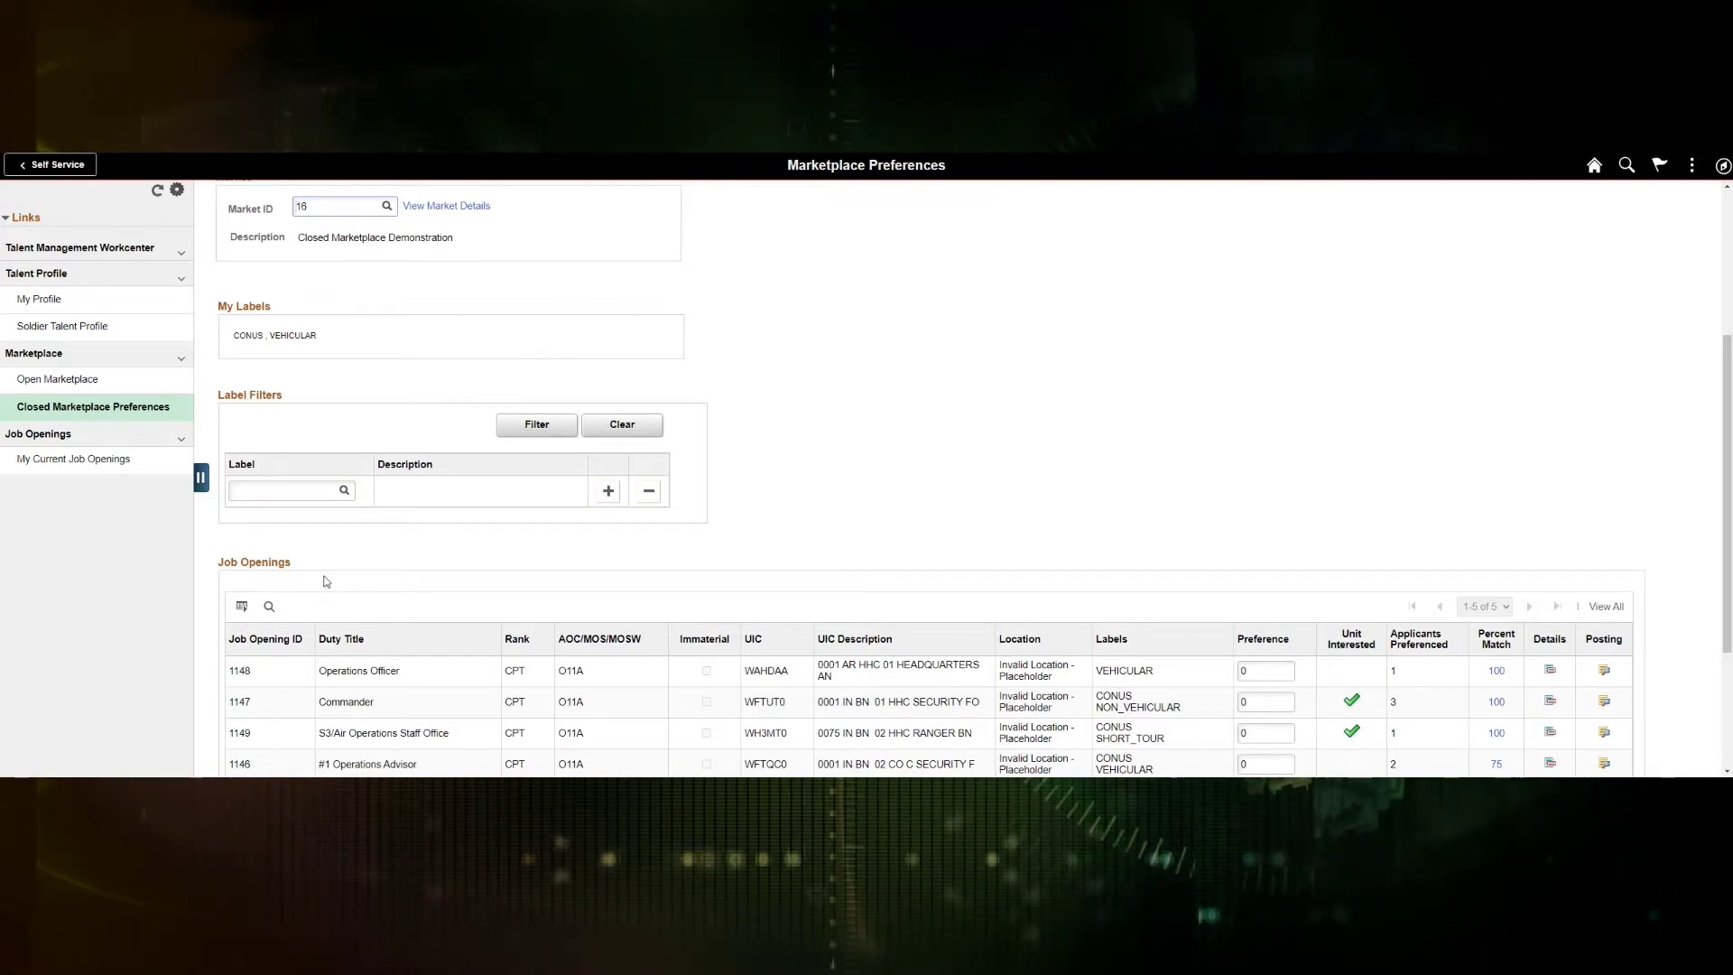
pyautogui.scroll(-1, 409, 608)
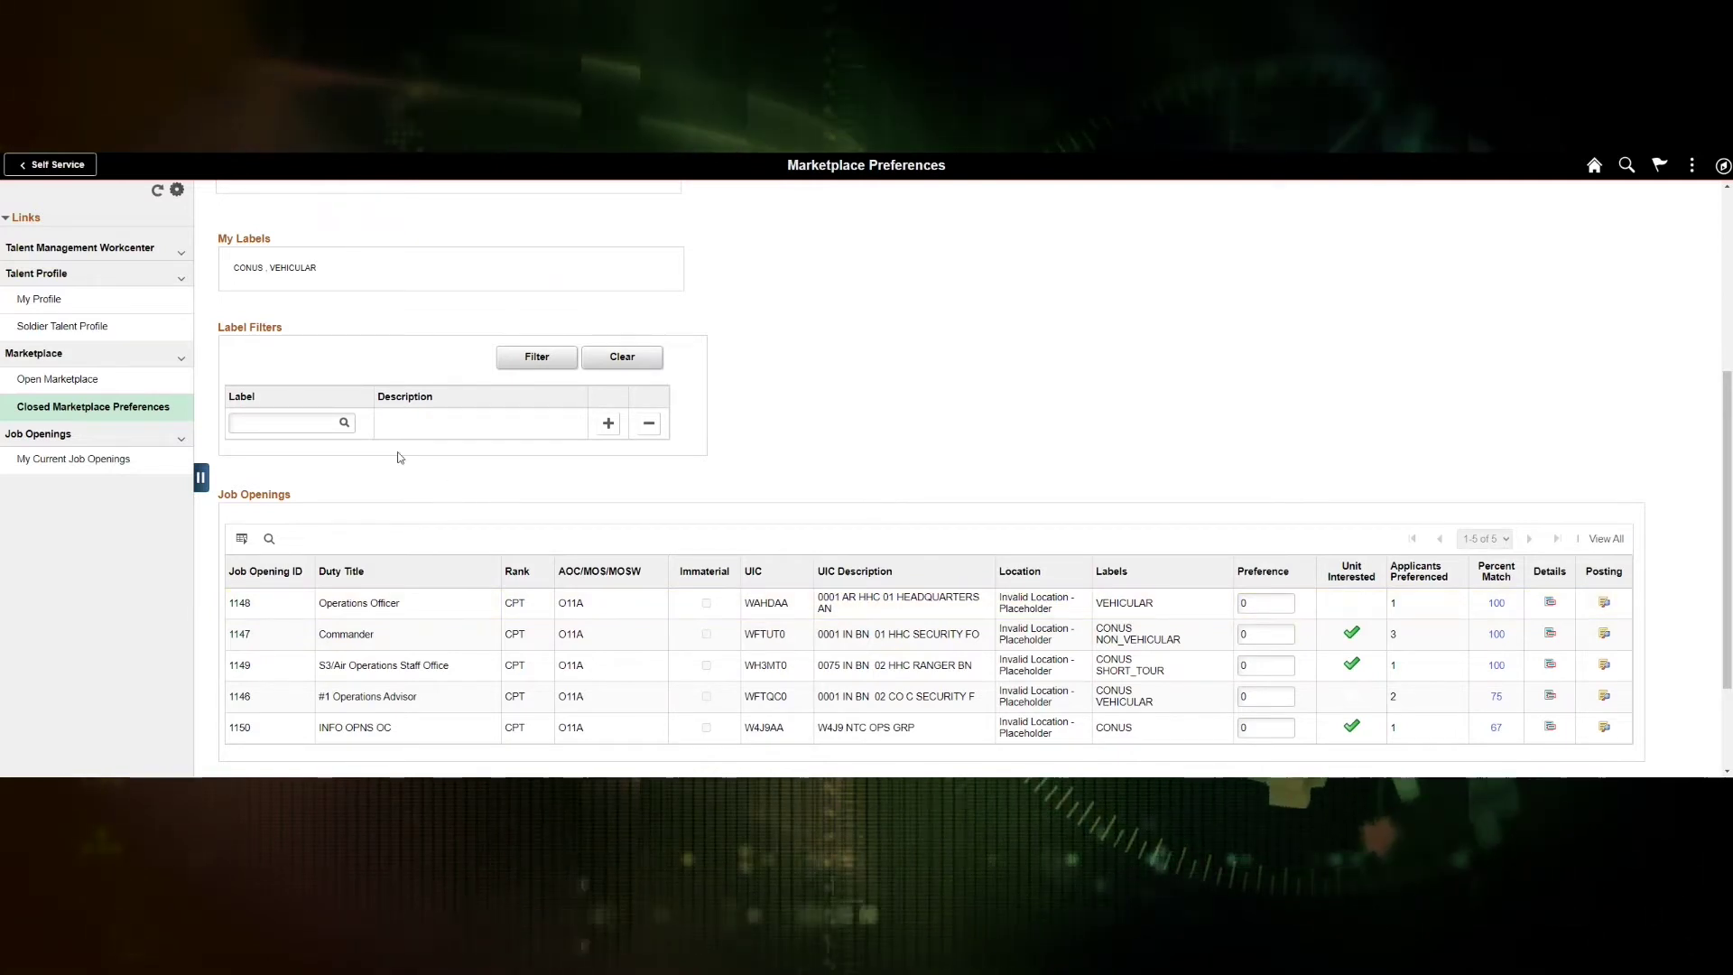
pyautogui.click(281, 420)
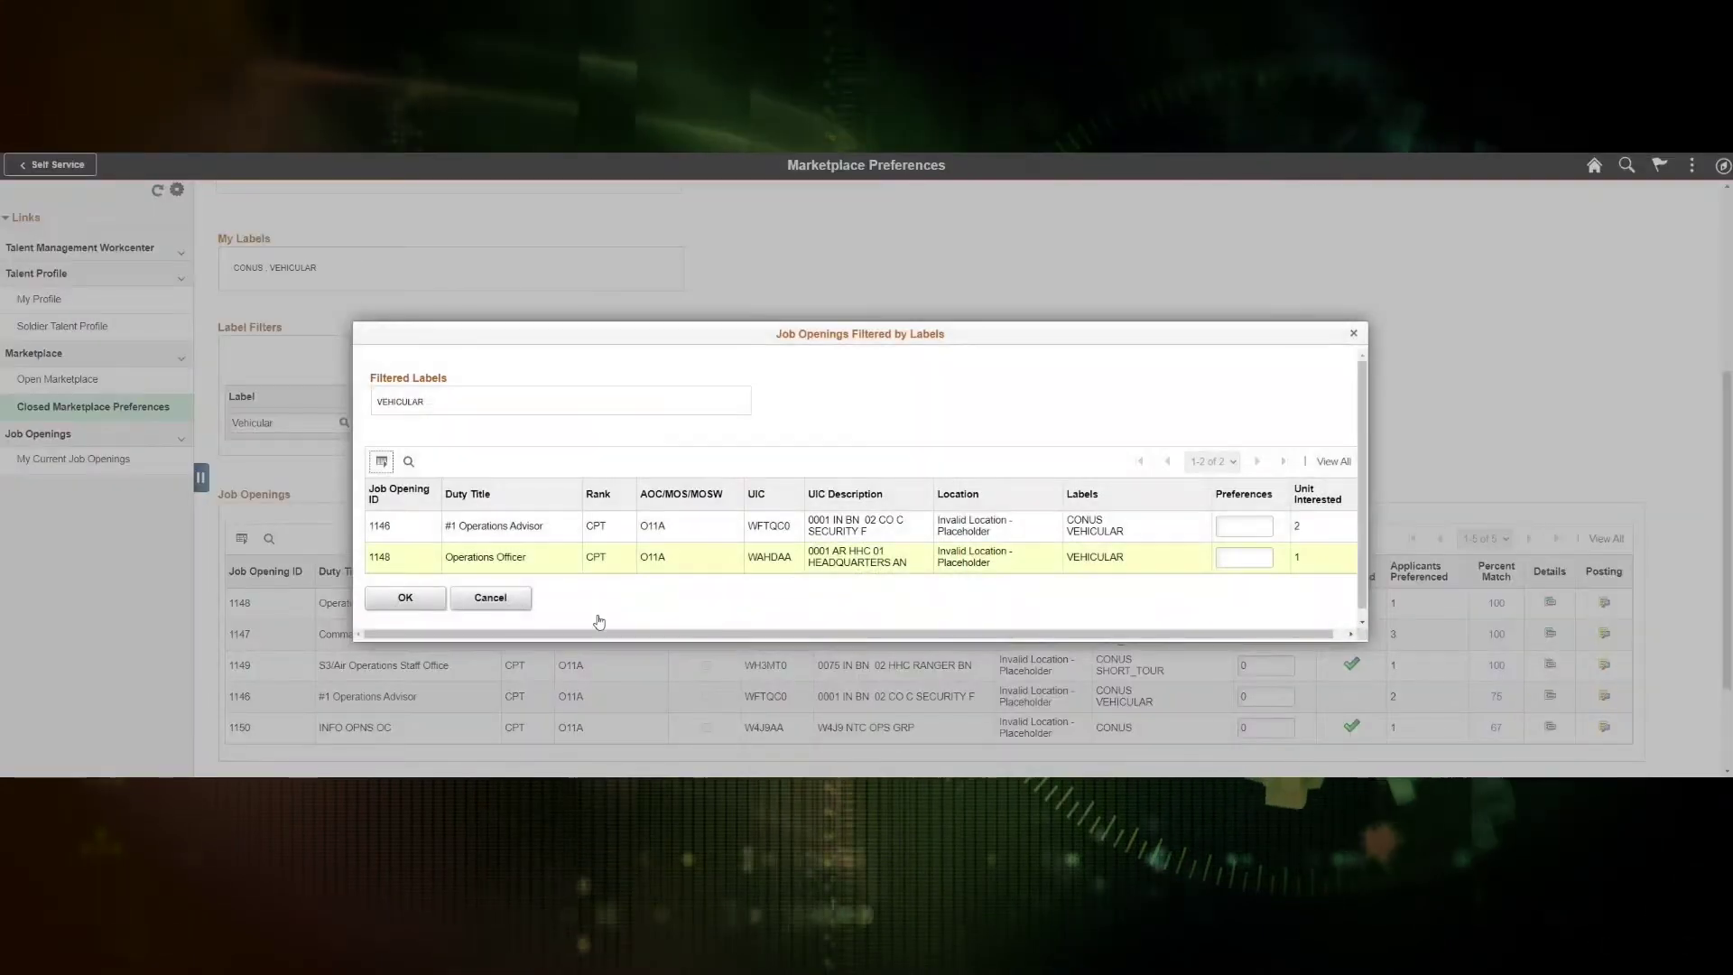
pyautogui.click(518, 603)
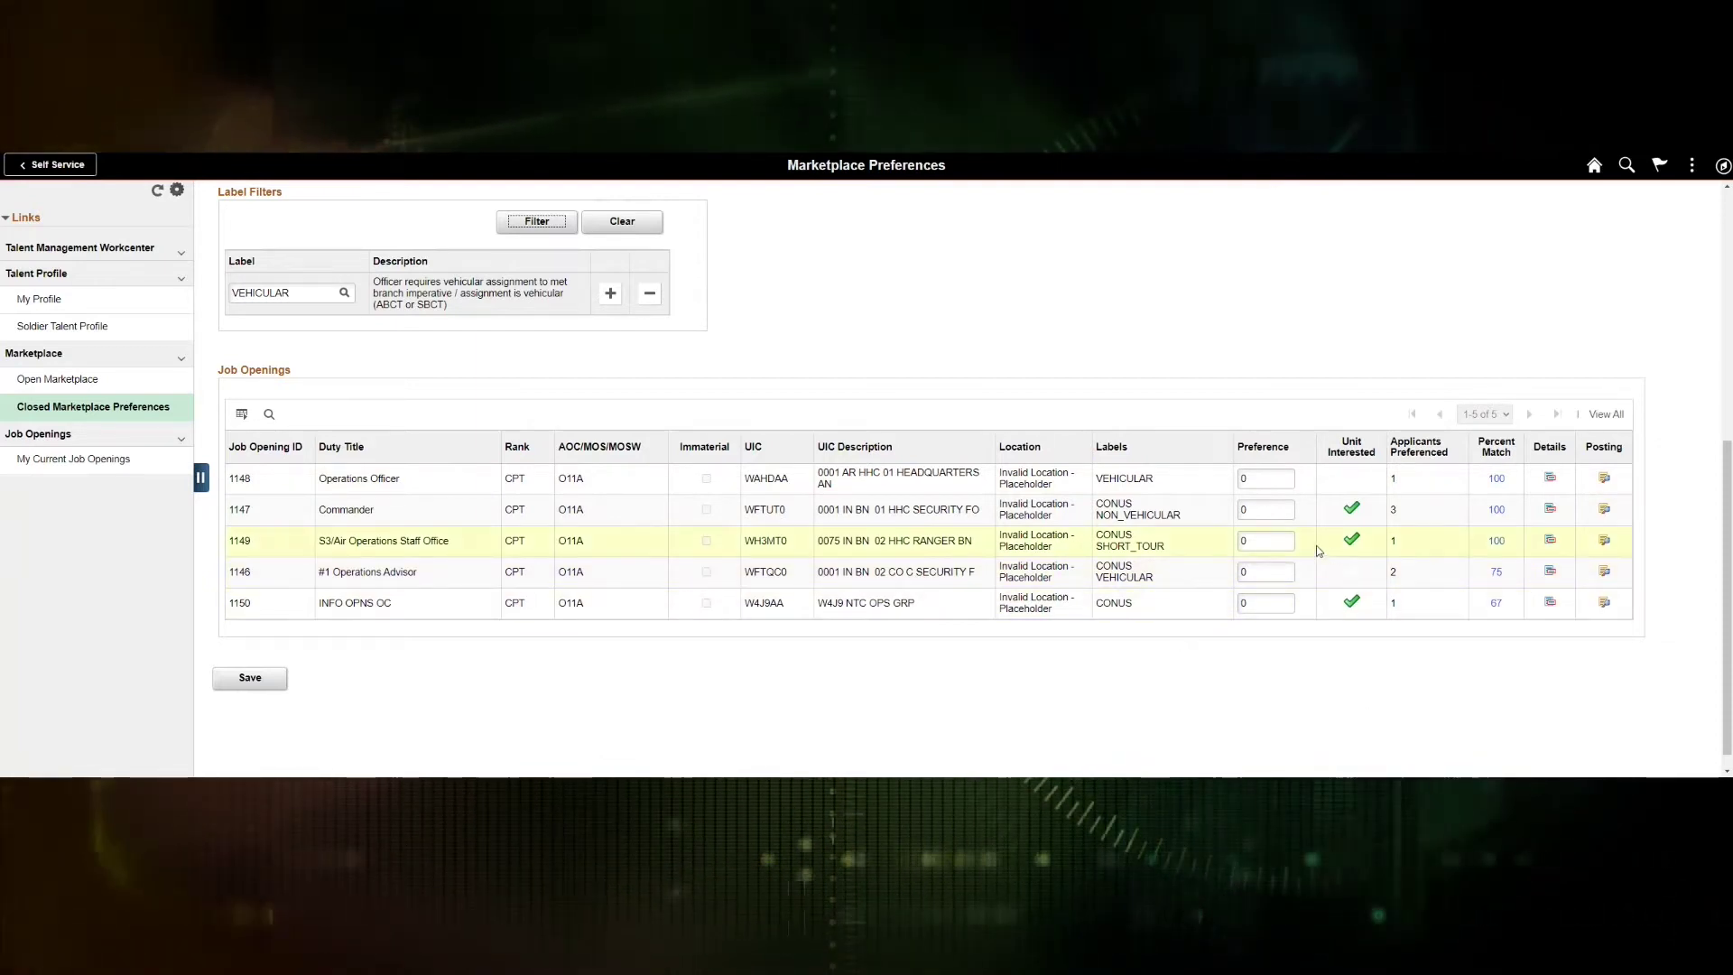
# Set the preference to 1 for S3/Air Operations Staff Office, 2 for Commander and 3 for Operations Officer
pyautogui.doubleClick(1250, 541)
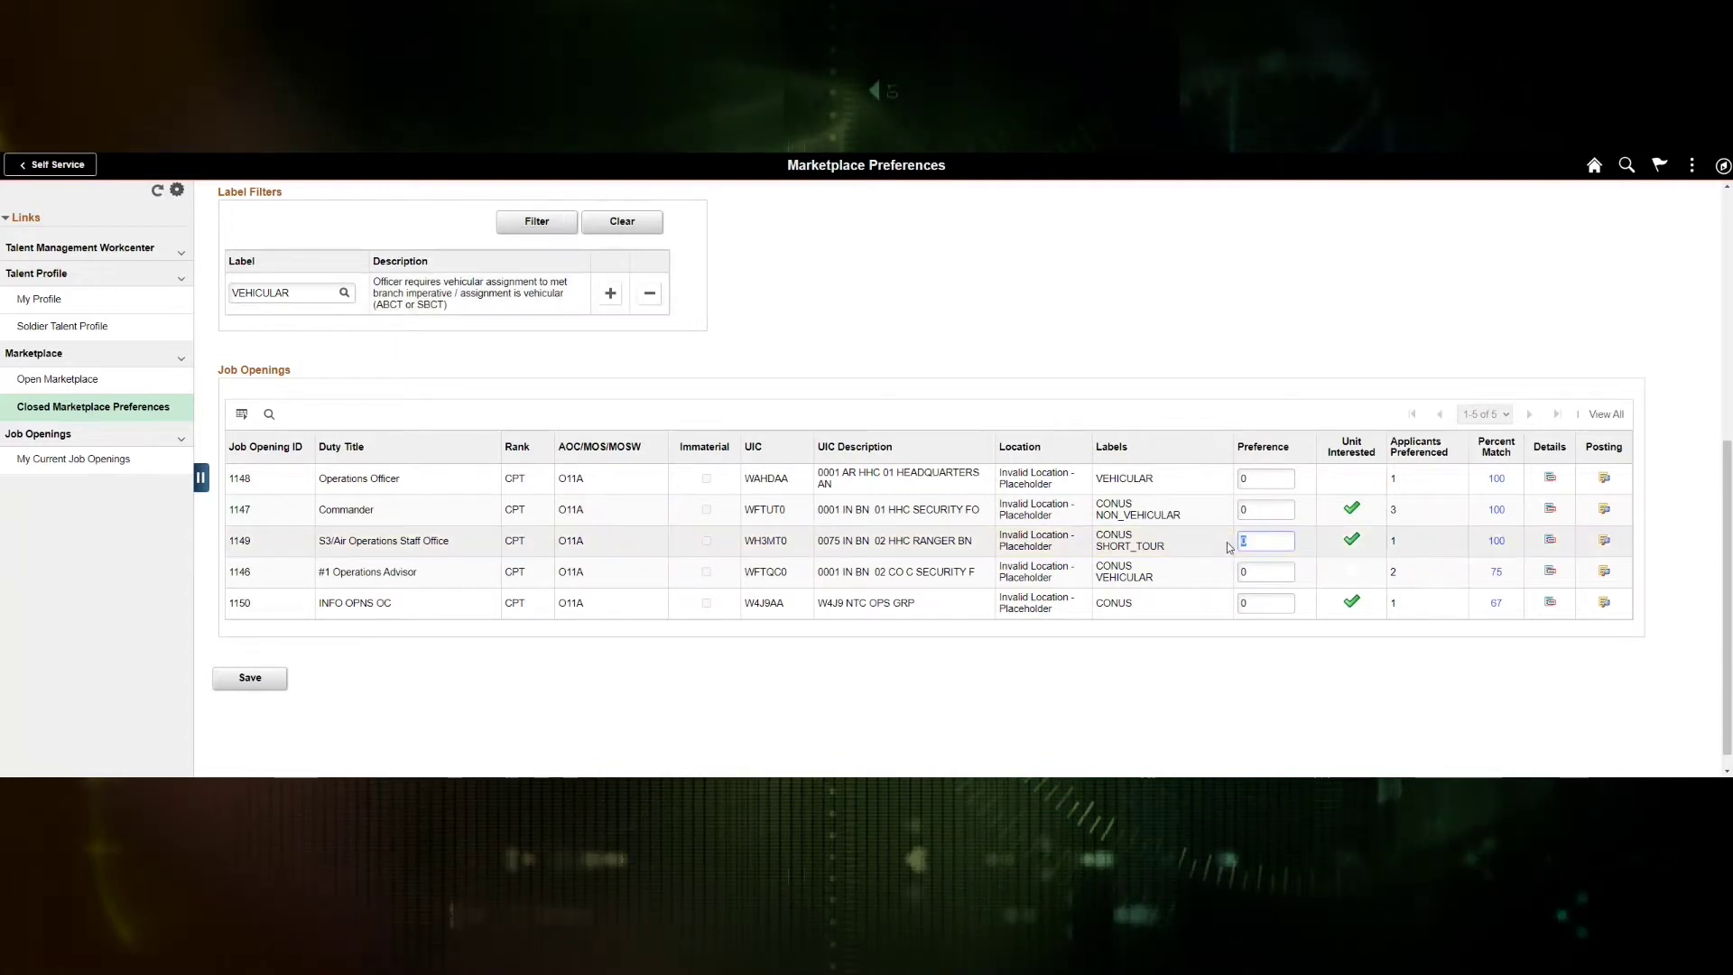
pyautogui.write('1')
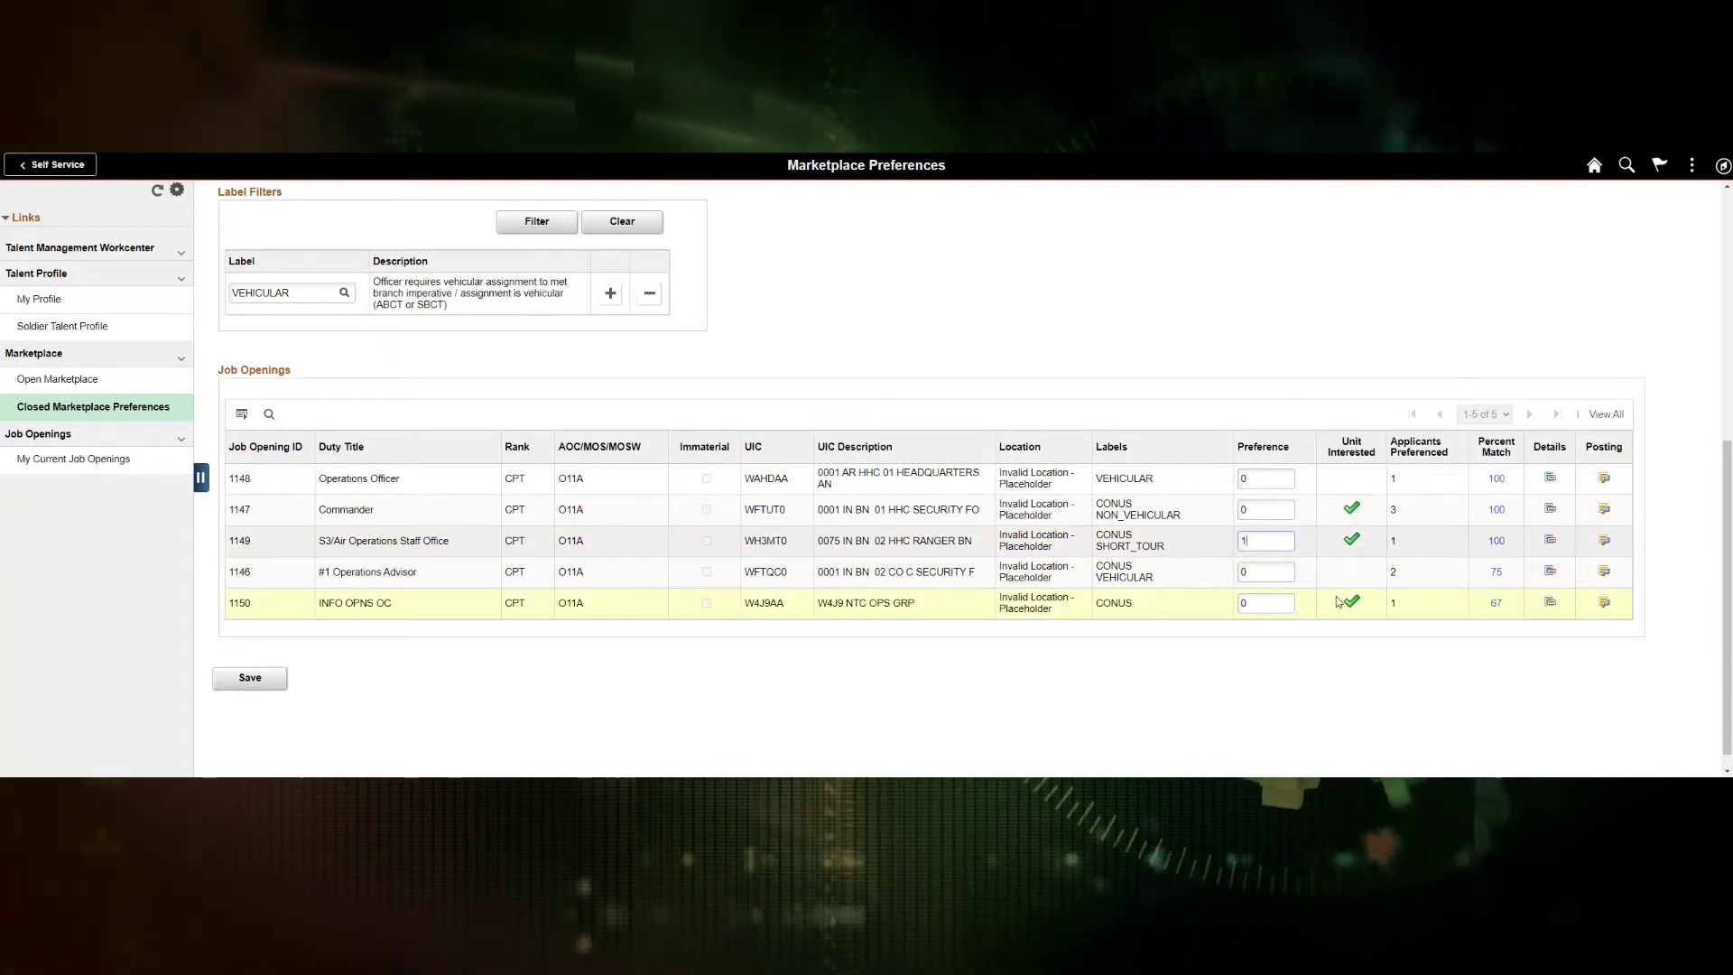
pyautogui.doubleClick(1255, 510)
pyautogui.write('2')
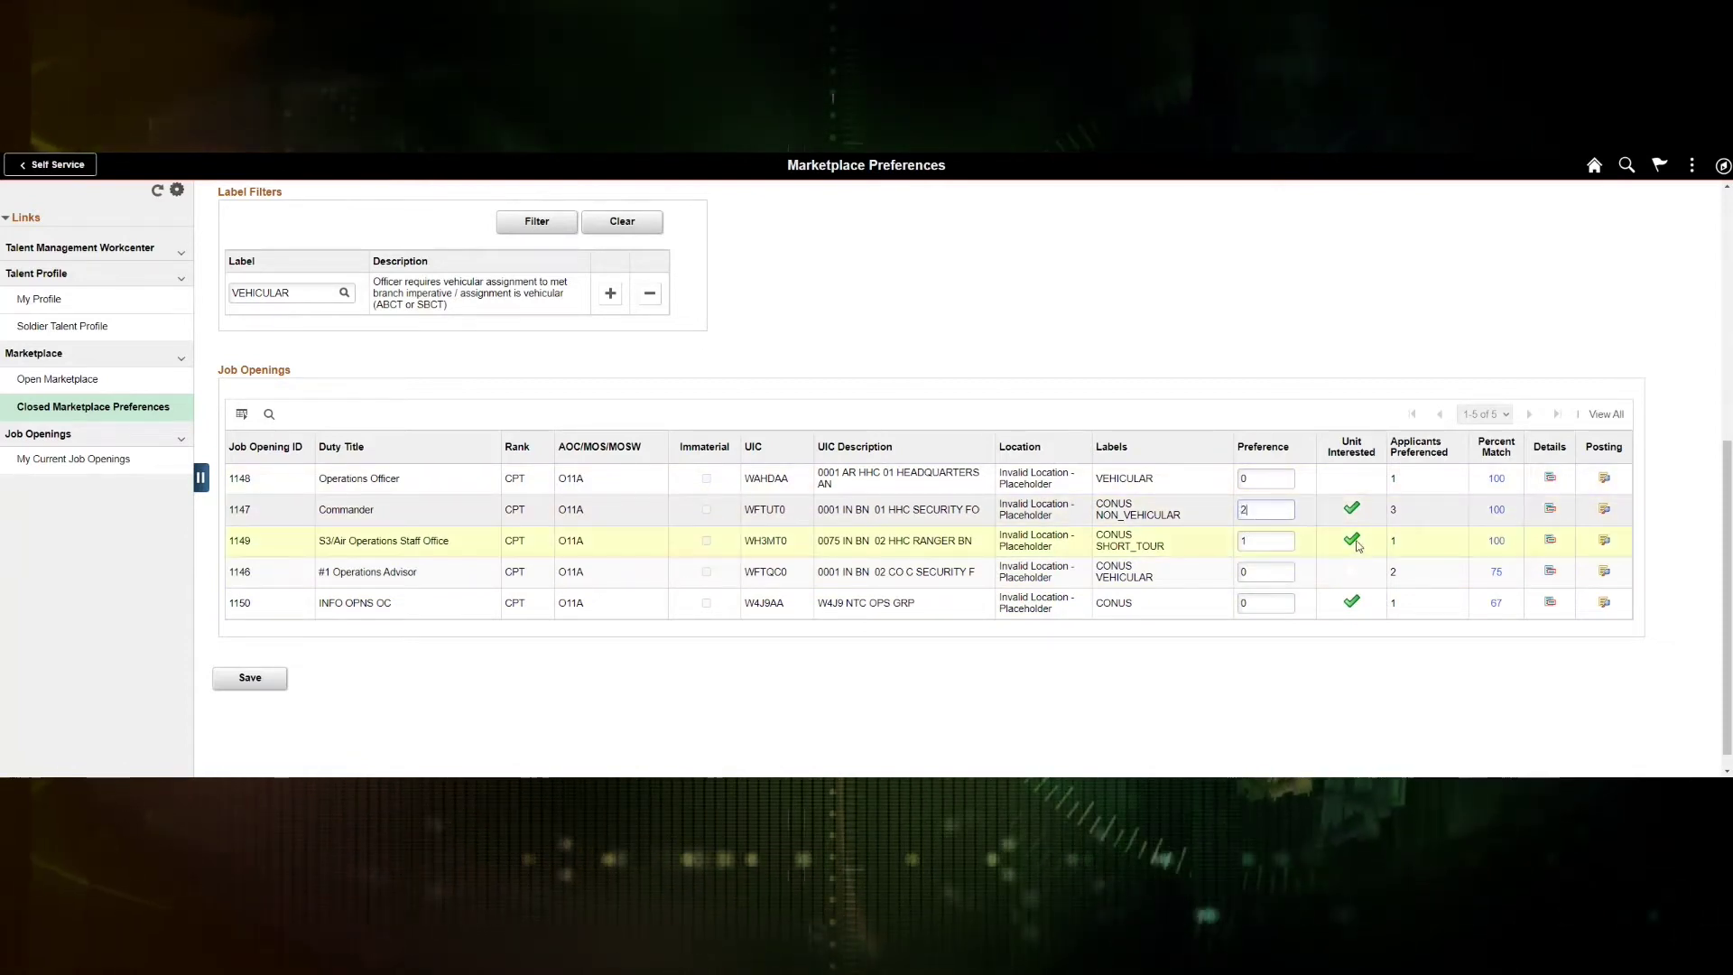
pyautogui.click(1260, 475)
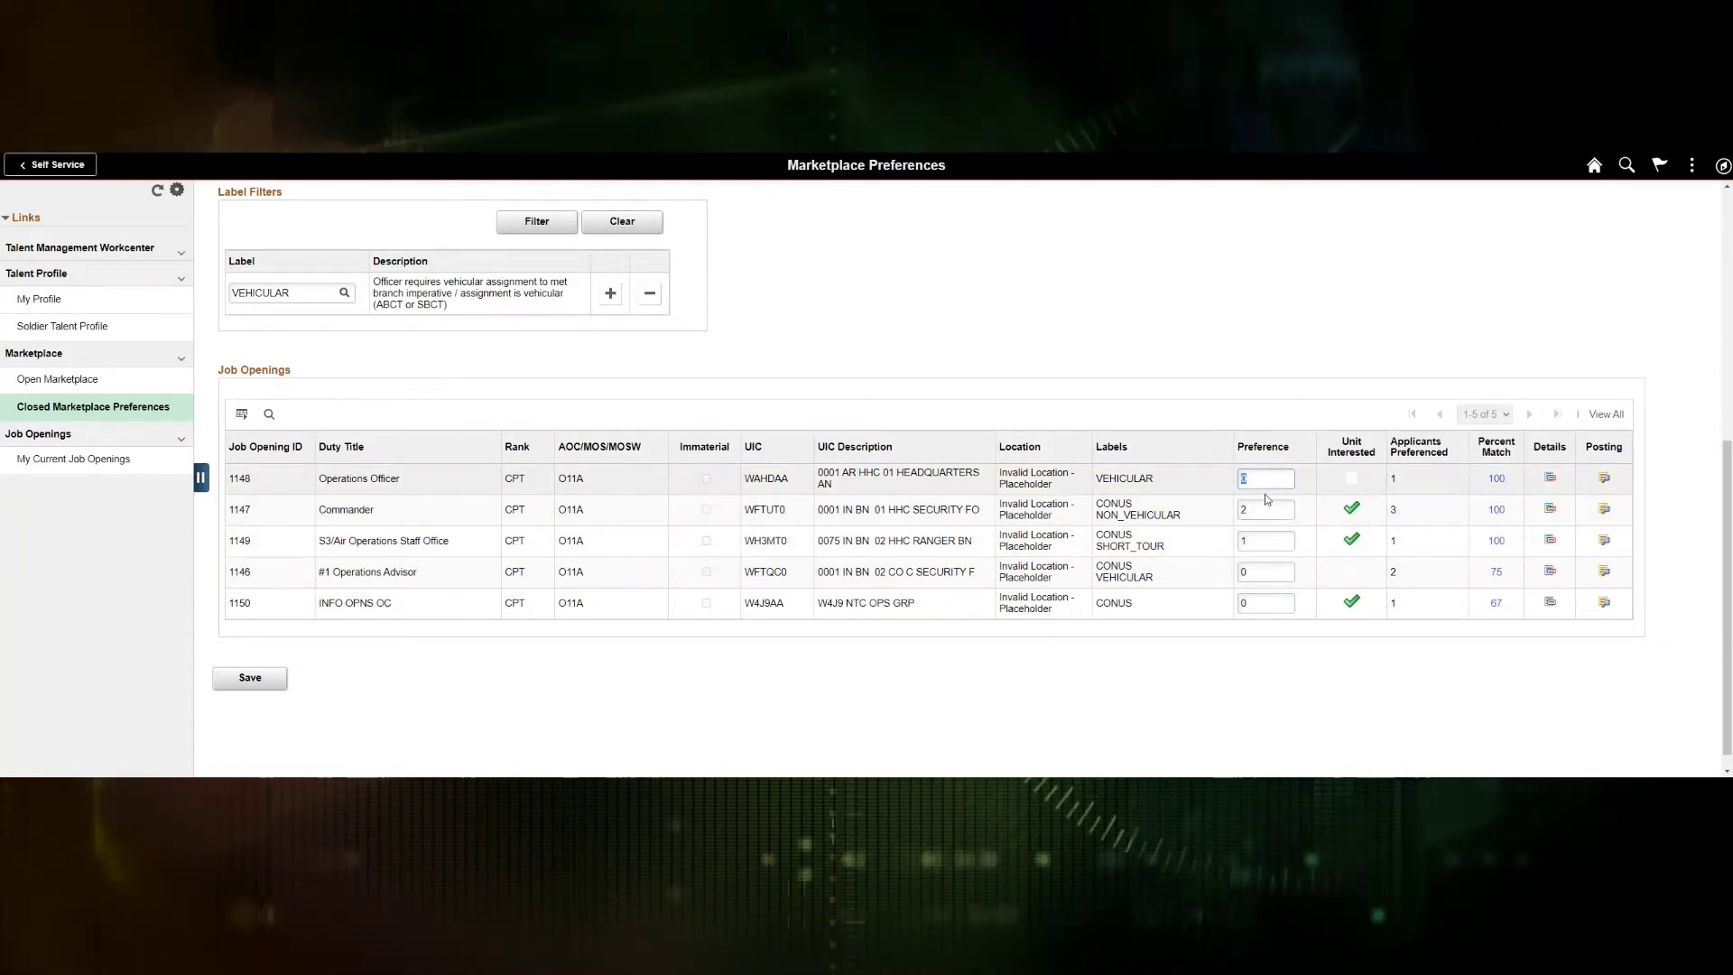
pyautogui.write('3')
pyautogui.press('Tab')
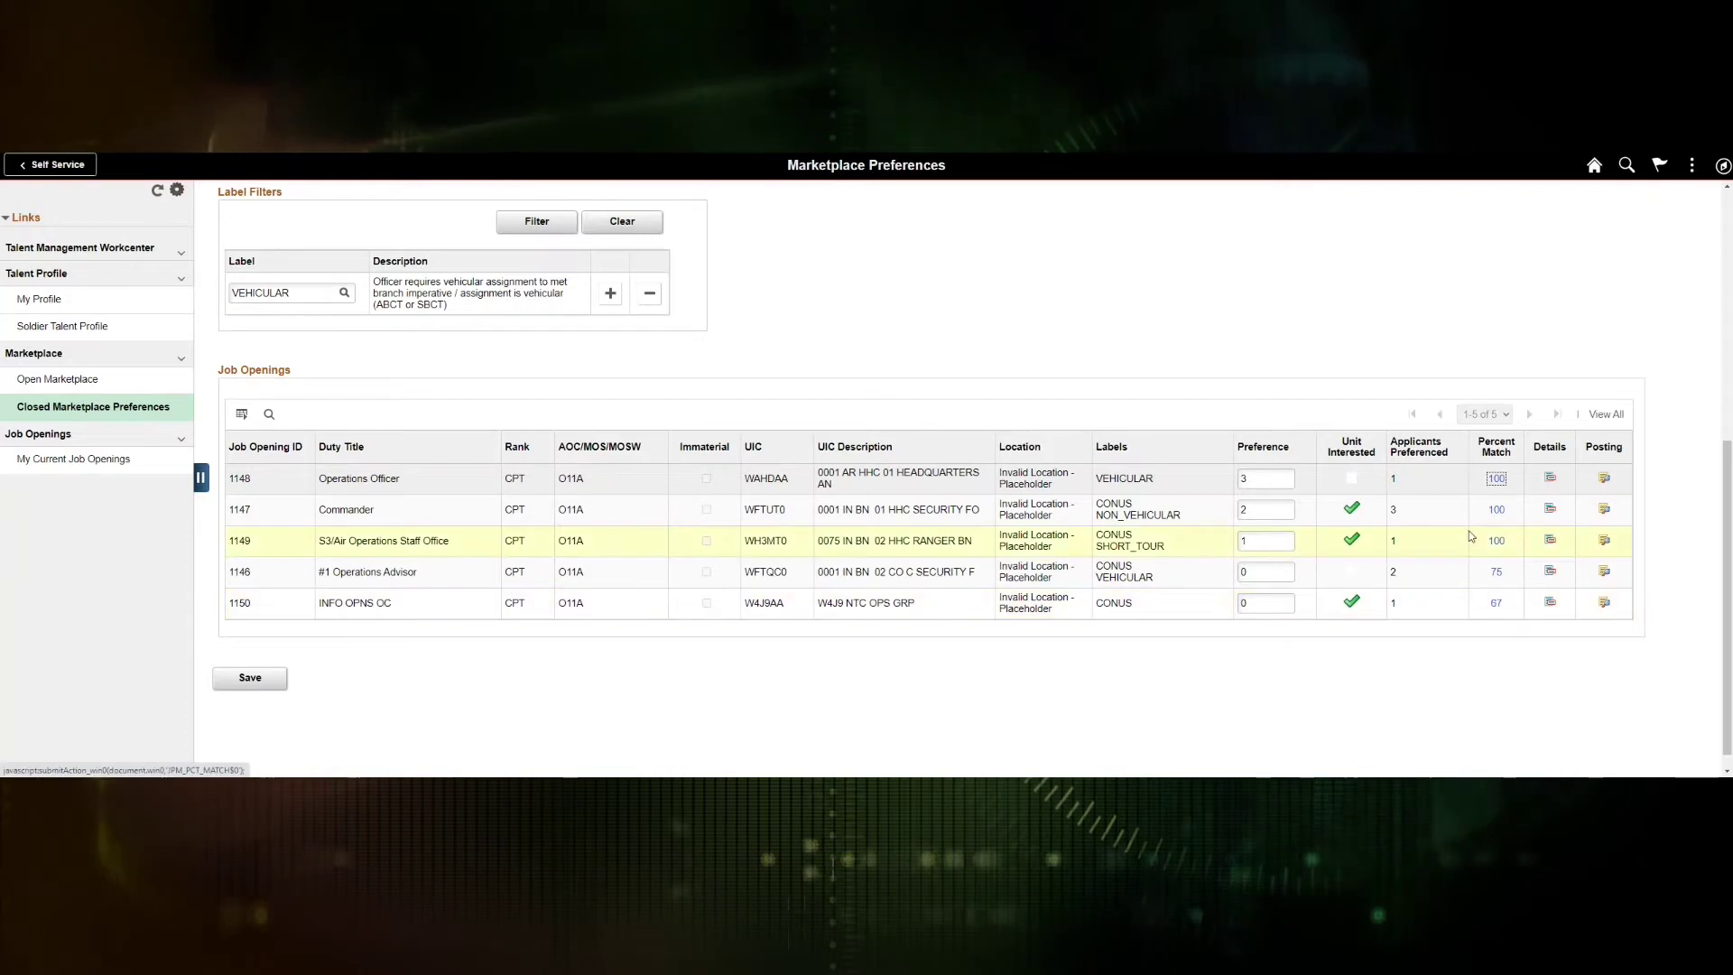
# Examine the percent match comparisons for the S3/Air Operations Staff Office and #1 Operations Advisor openings, and return to Marketplace Preferences
pyautogui.click(1497, 544)
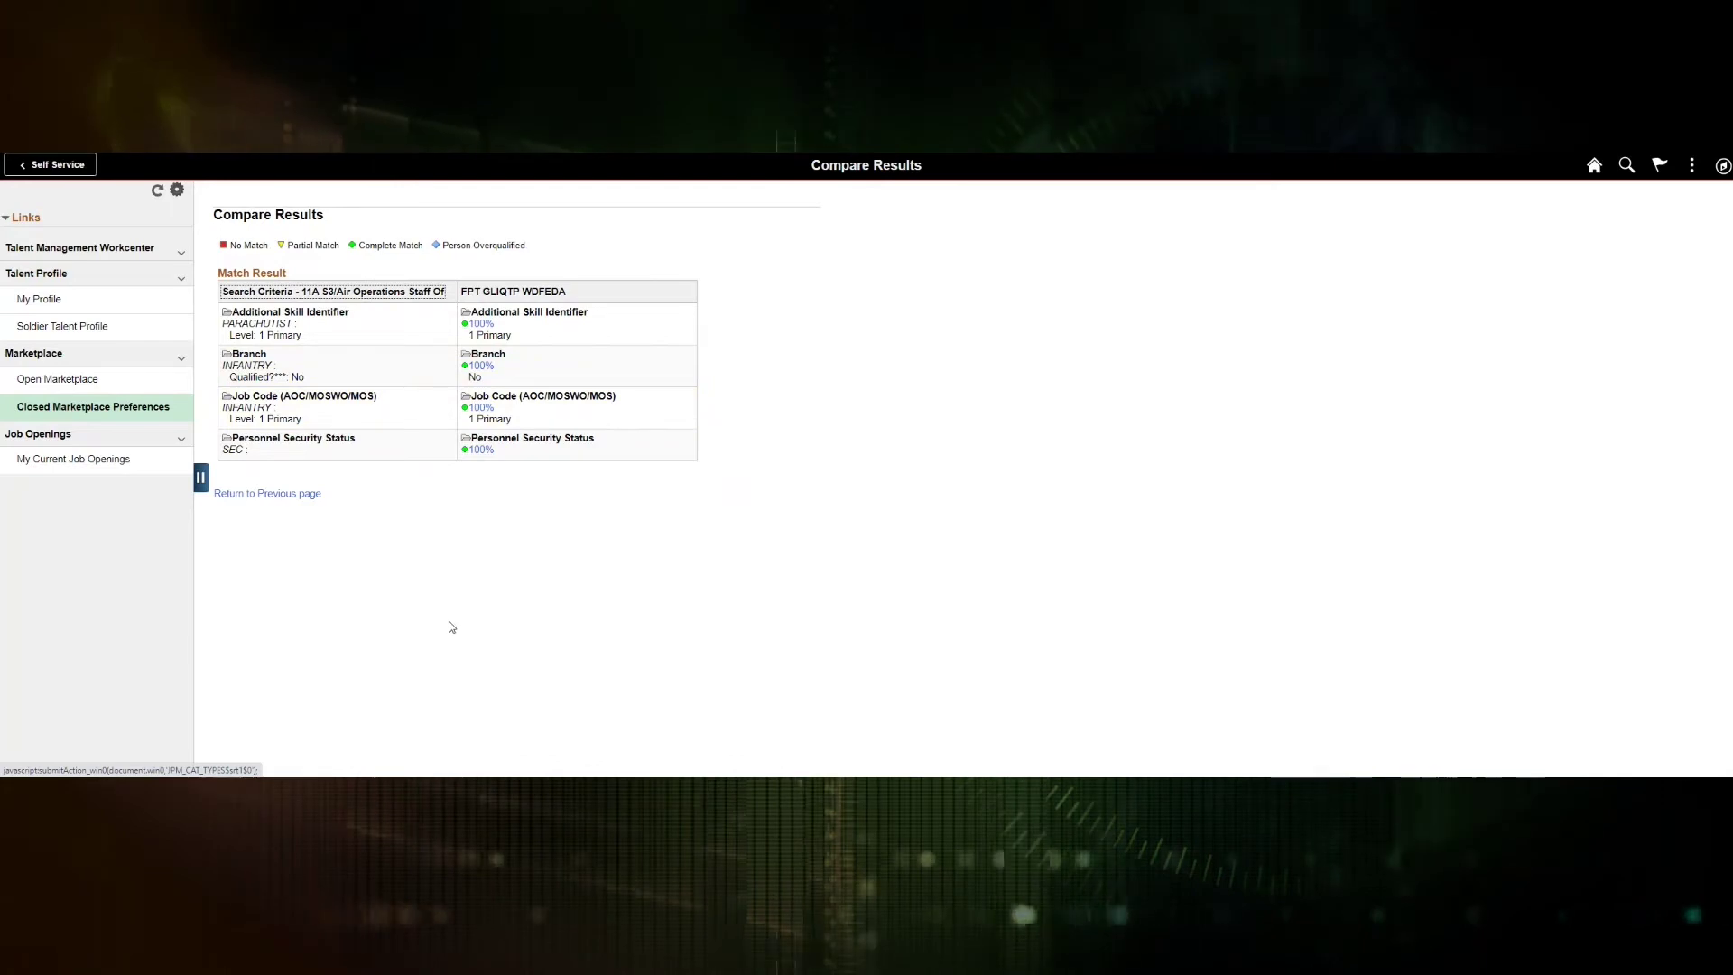
pyautogui.click(274, 494)
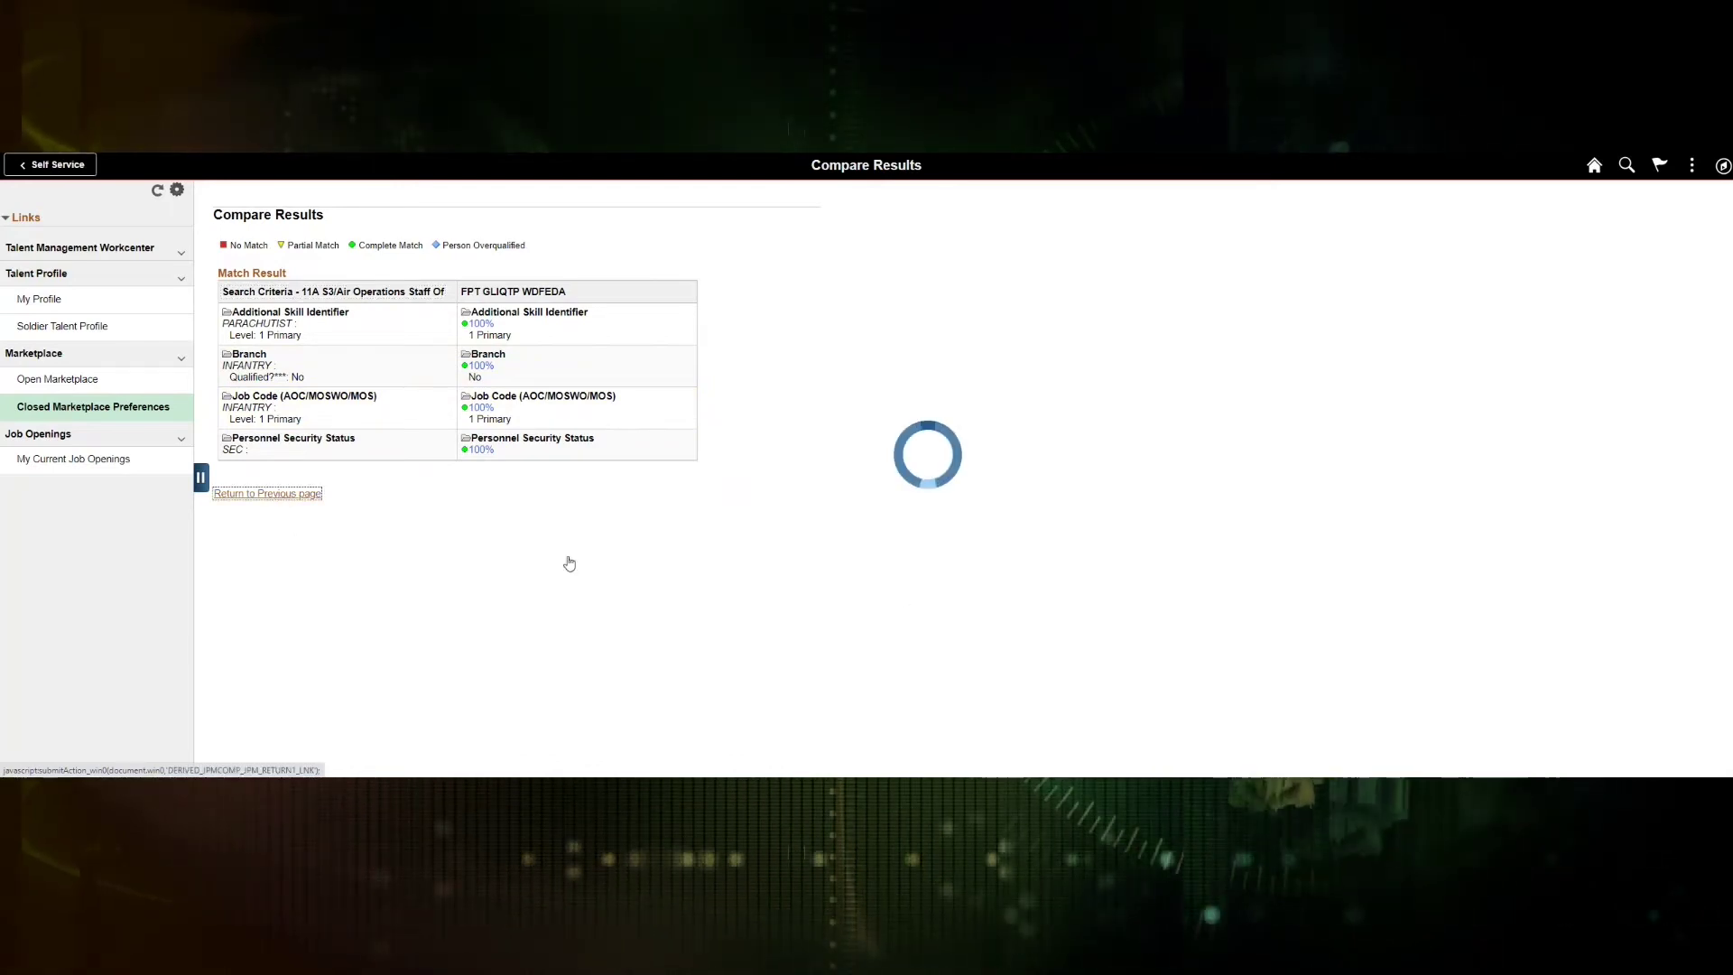
pyautogui.scroll(-2, 1002, 578)
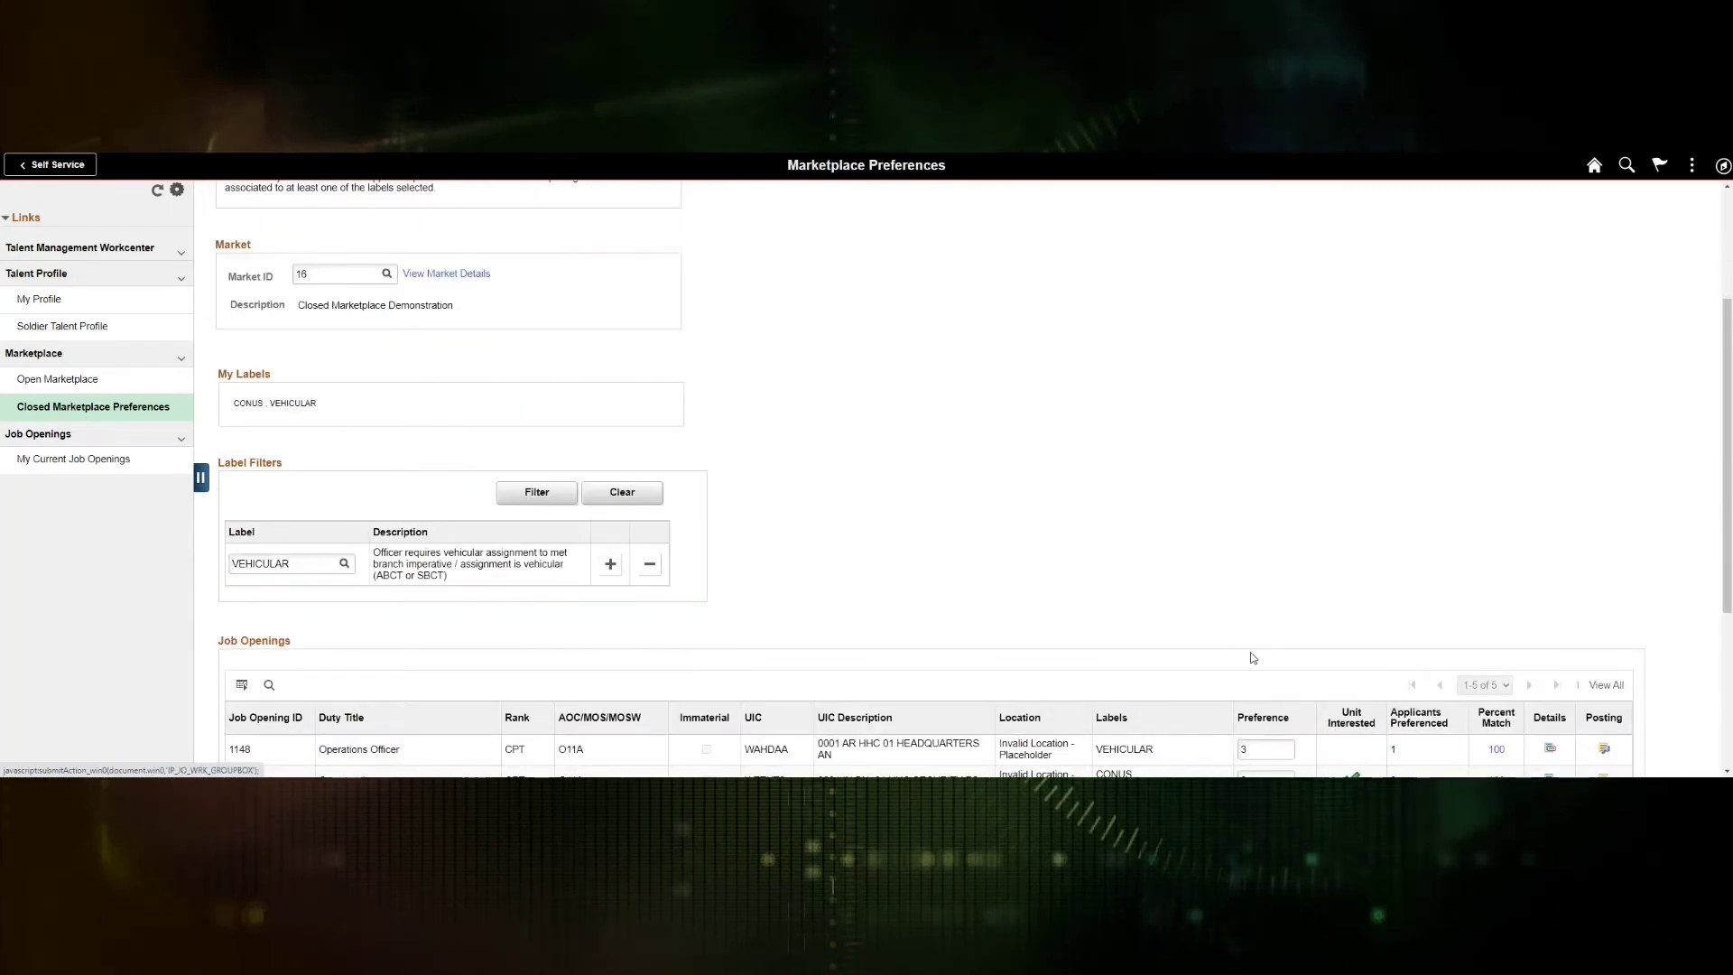
pyautogui.scroll(-2, 1249, 653)
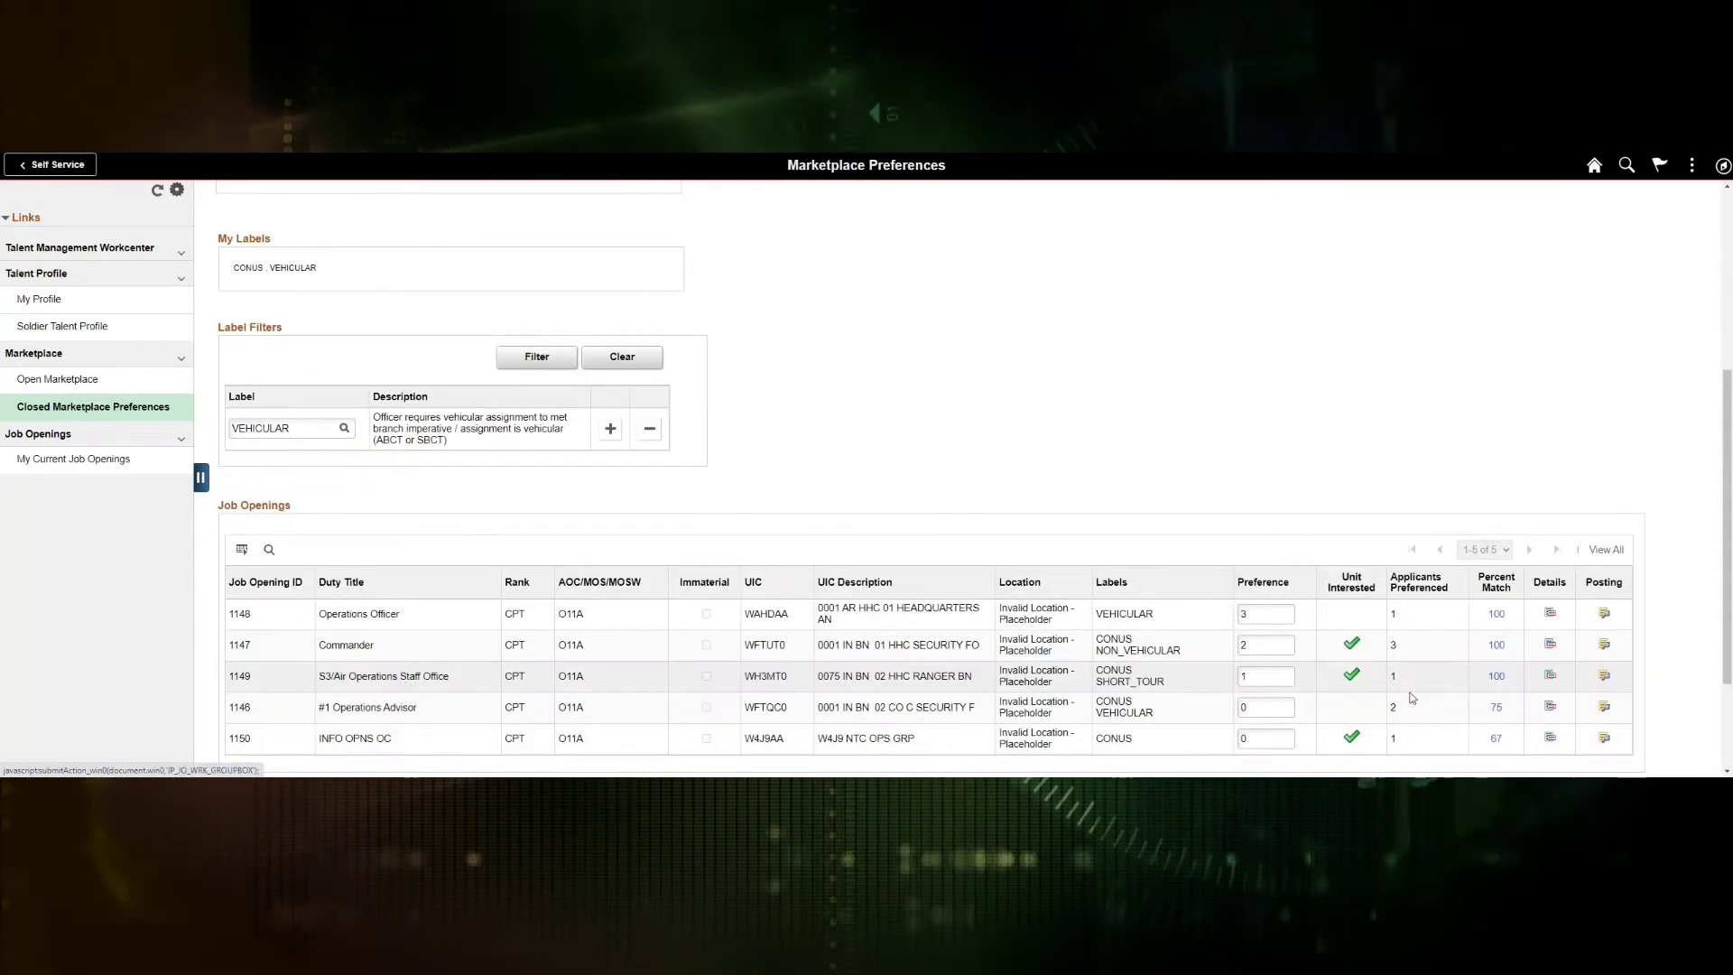
pyautogui.click(1496, 709)
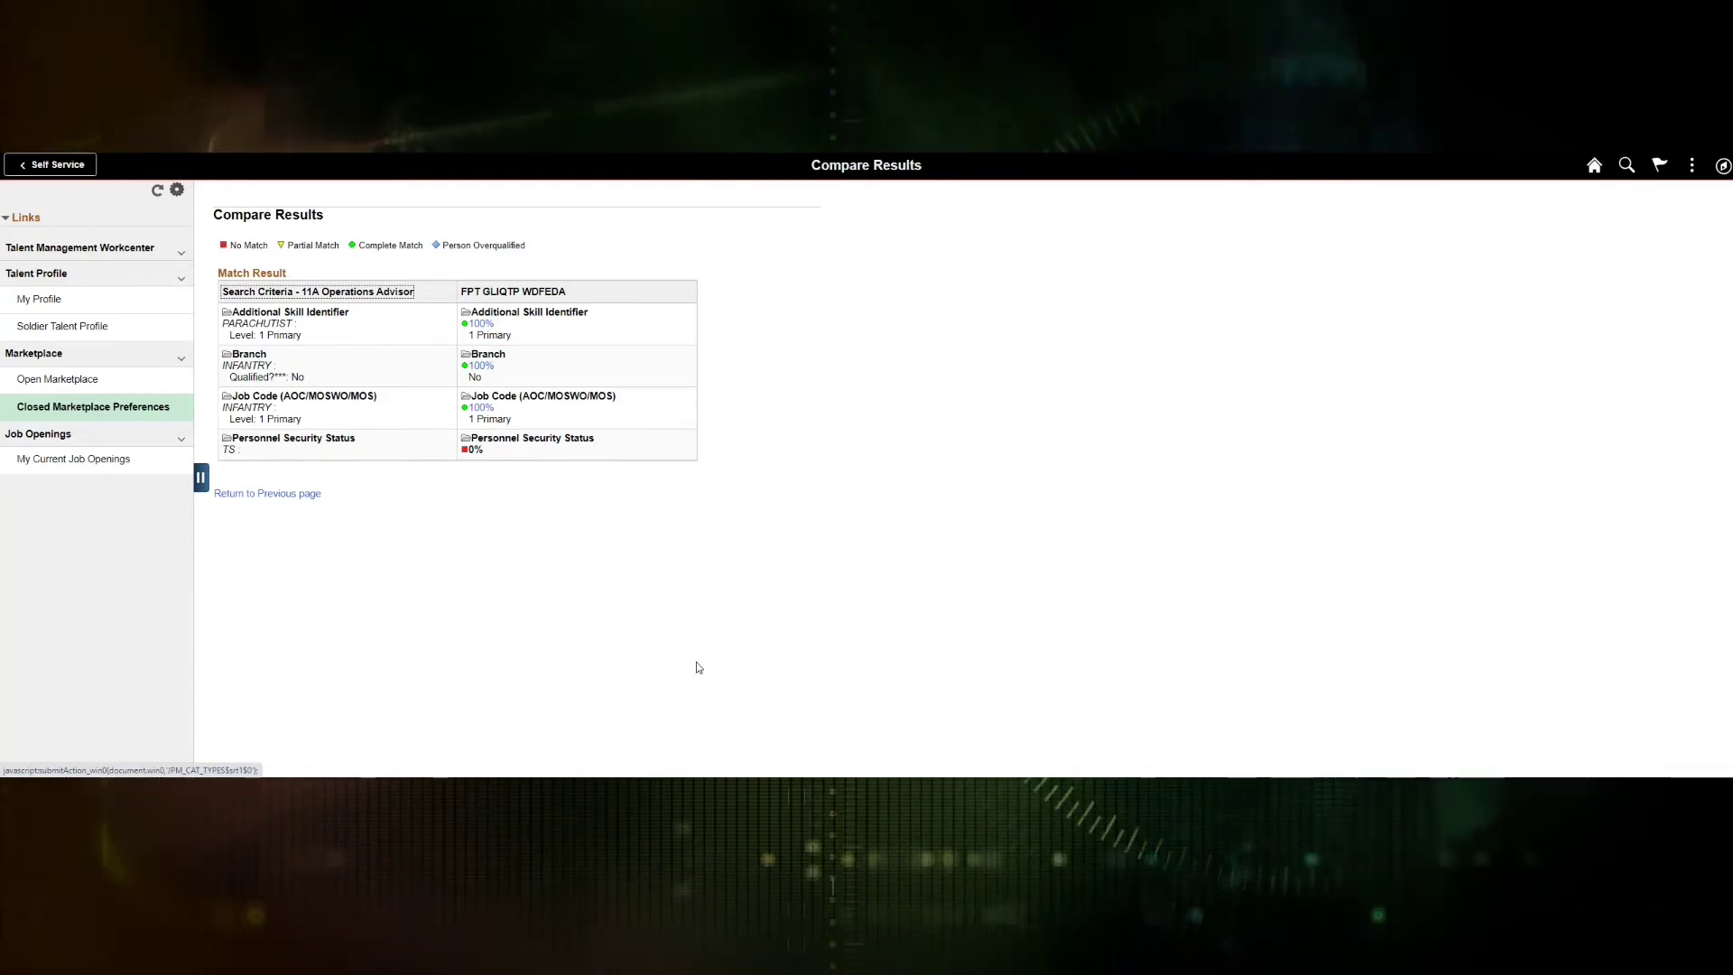
pyautogui.click(266, 496)
# Review the job opening details and the posting details of the S3/Air Operations Staff Office opening, closing each one
pyautogui.scroll(-2, 1318, 658)
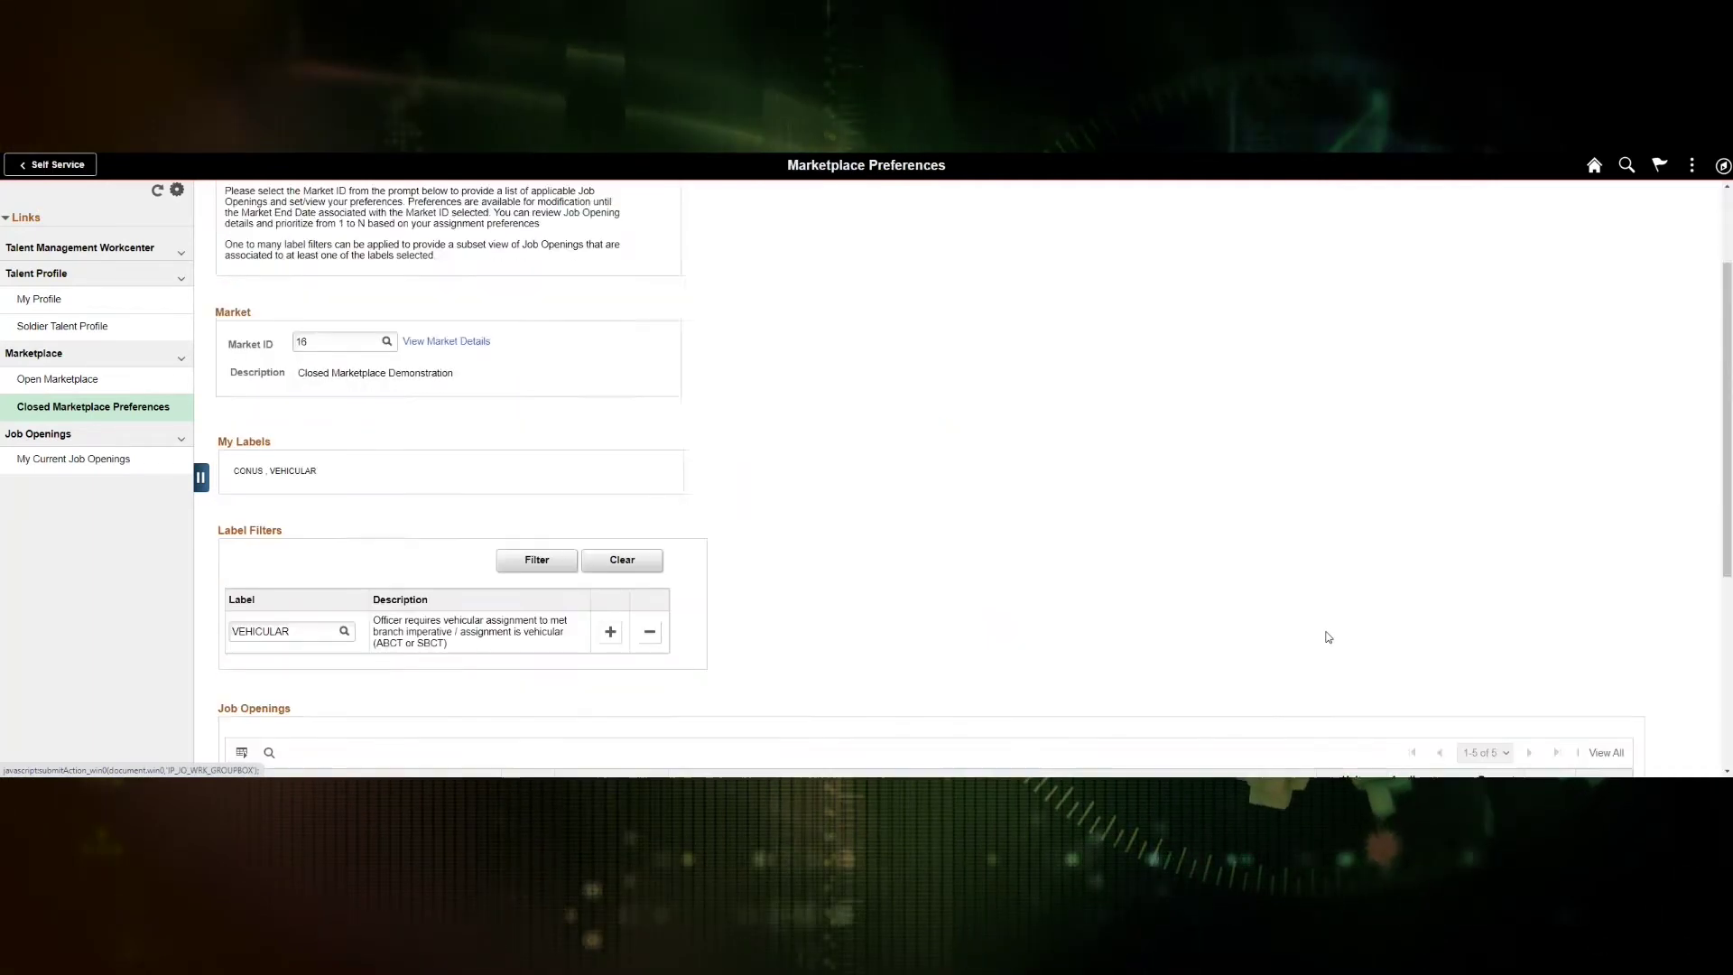
pyautogui.scroll(-3, 1329, 637)
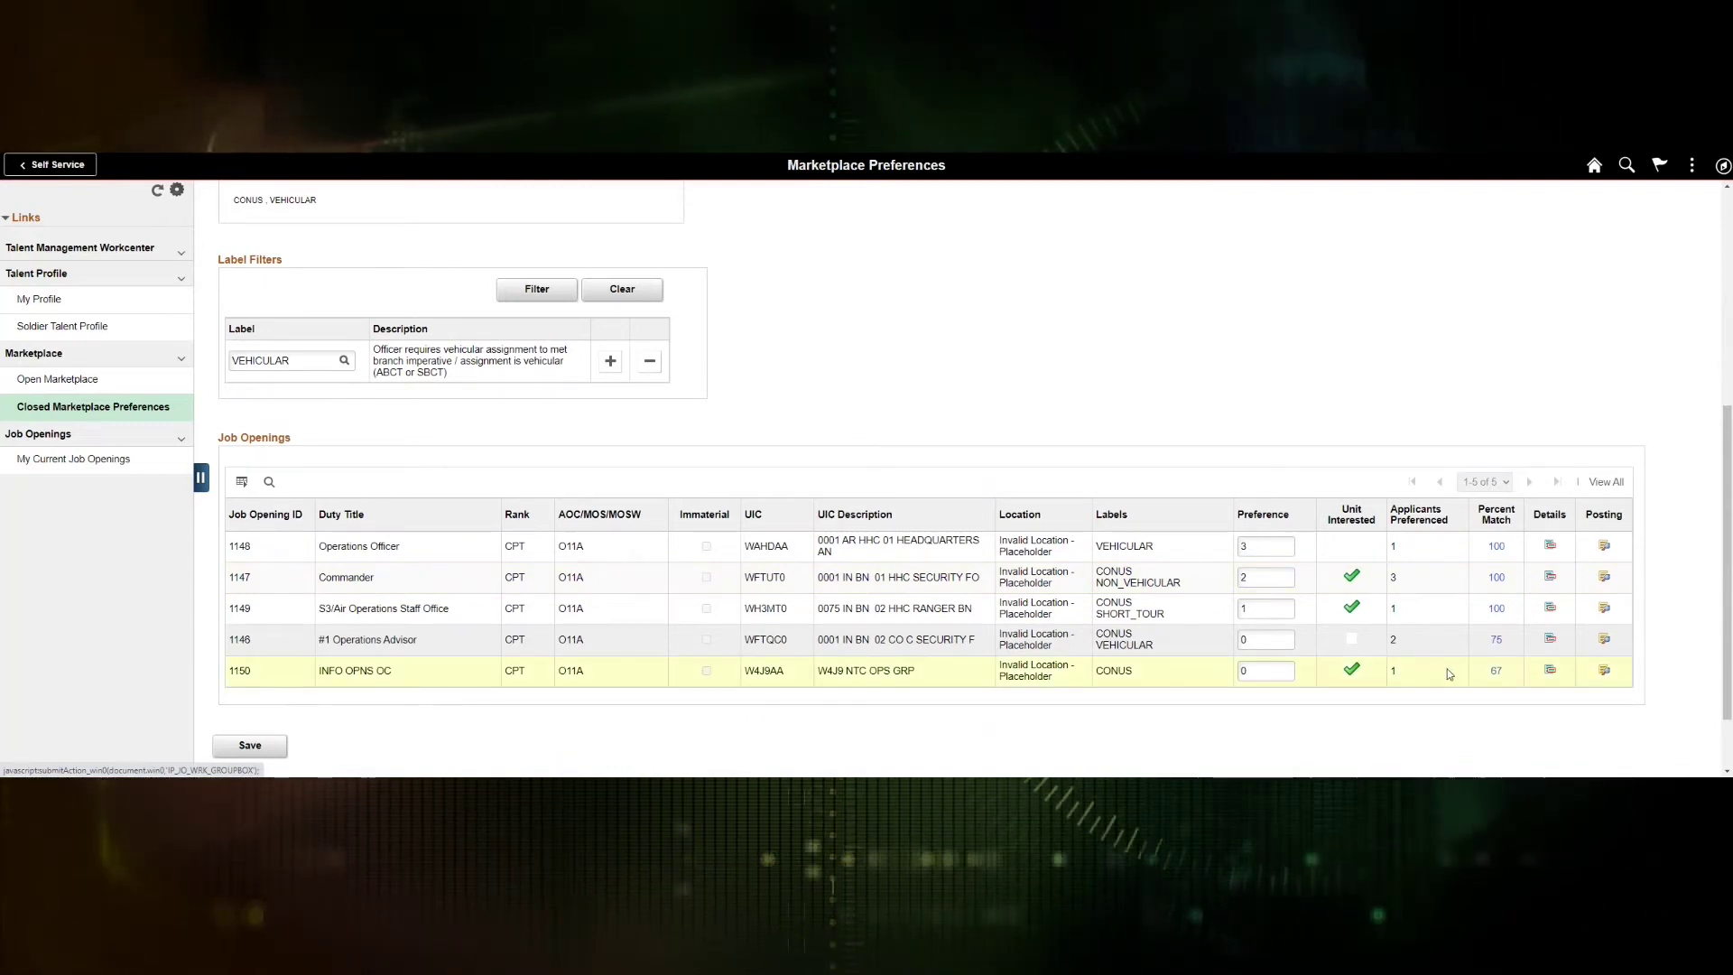
pyautogui.click(1550, 610)
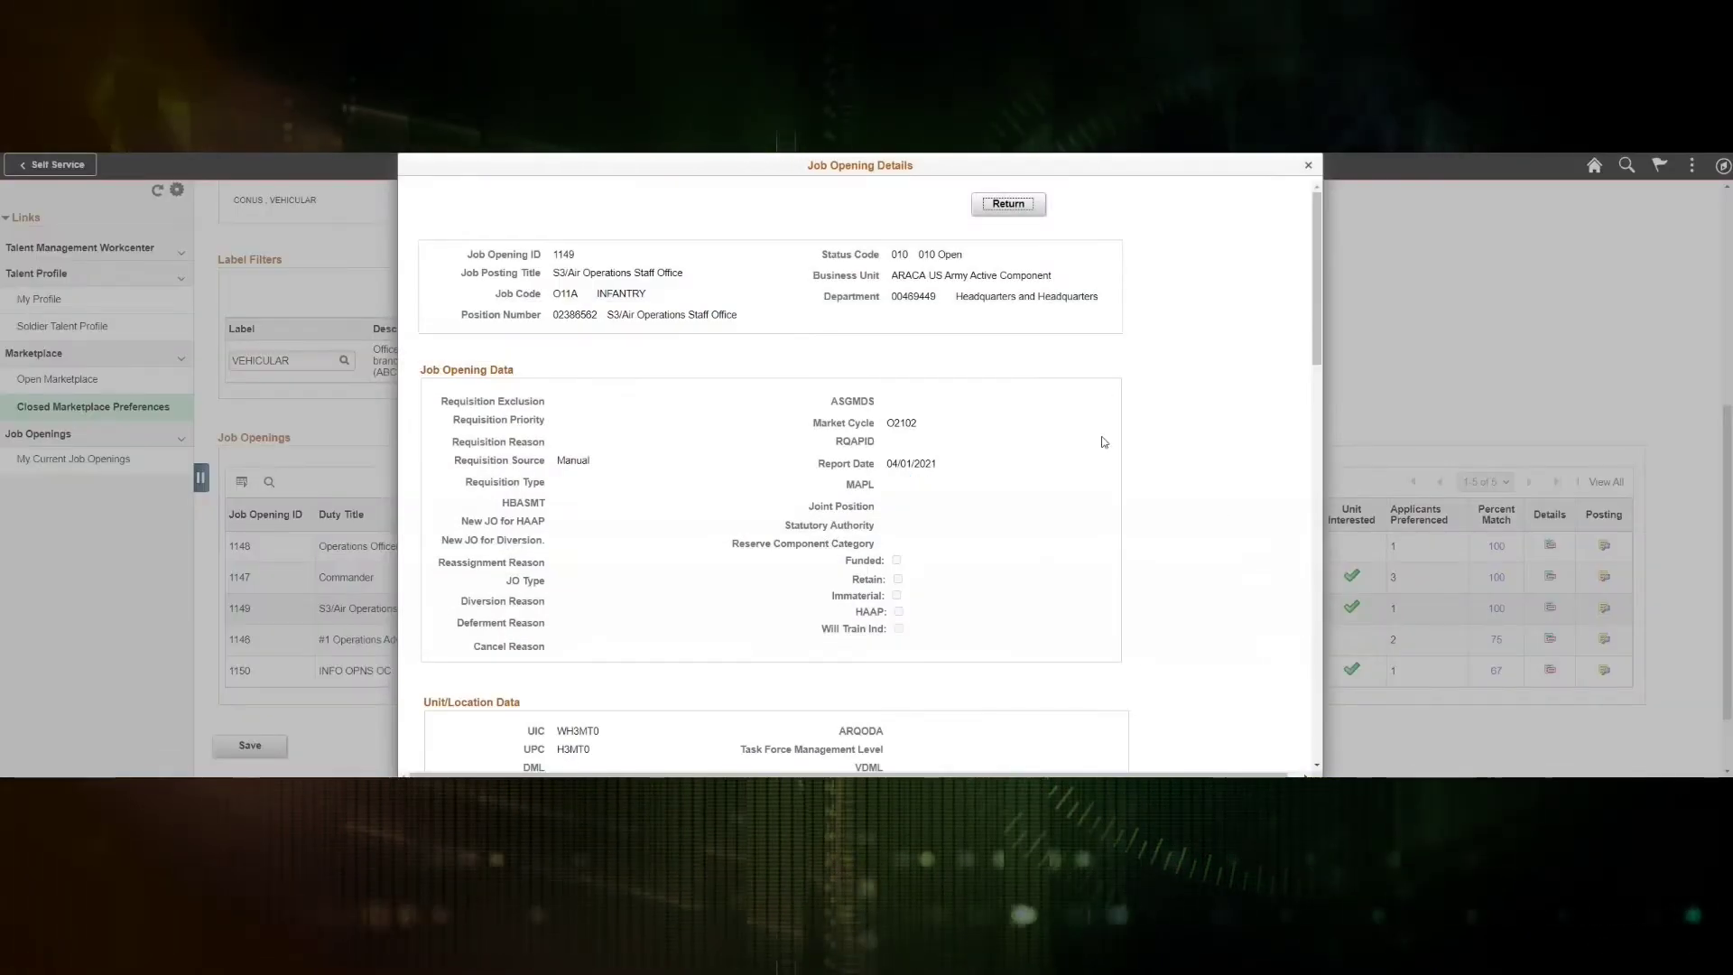
pyautogui.moveTo(1318, 318); pyautogui.dragTo(1324, 718)
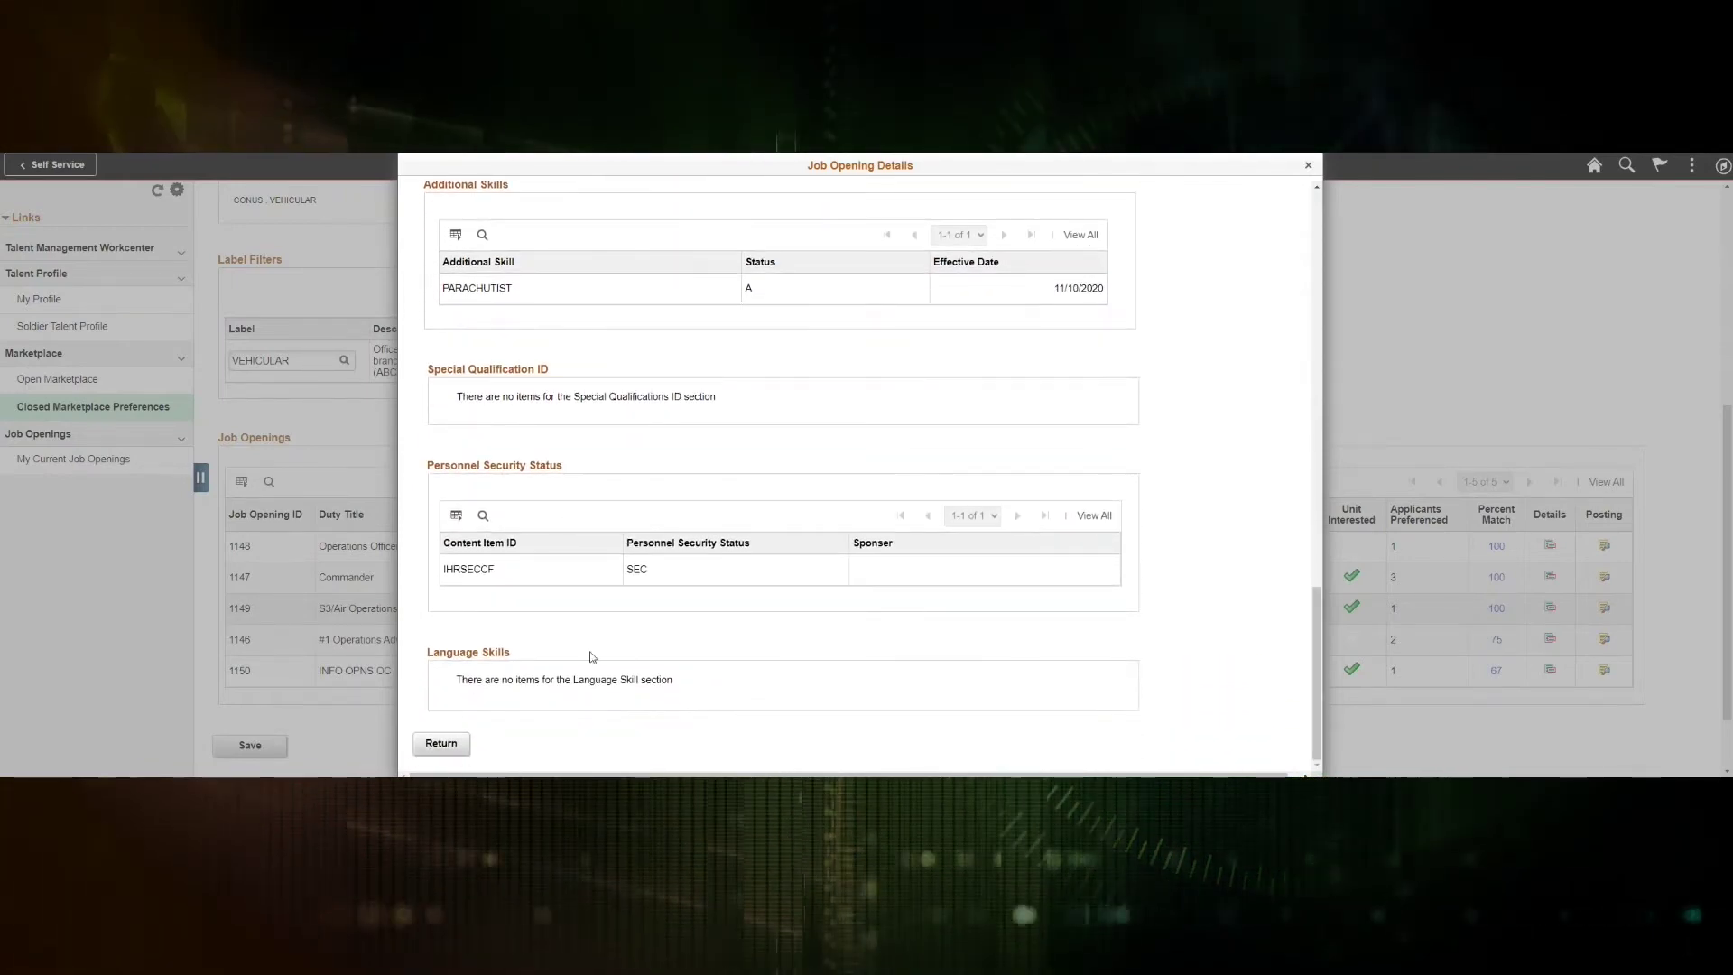
pyautogui.click(442, 743)
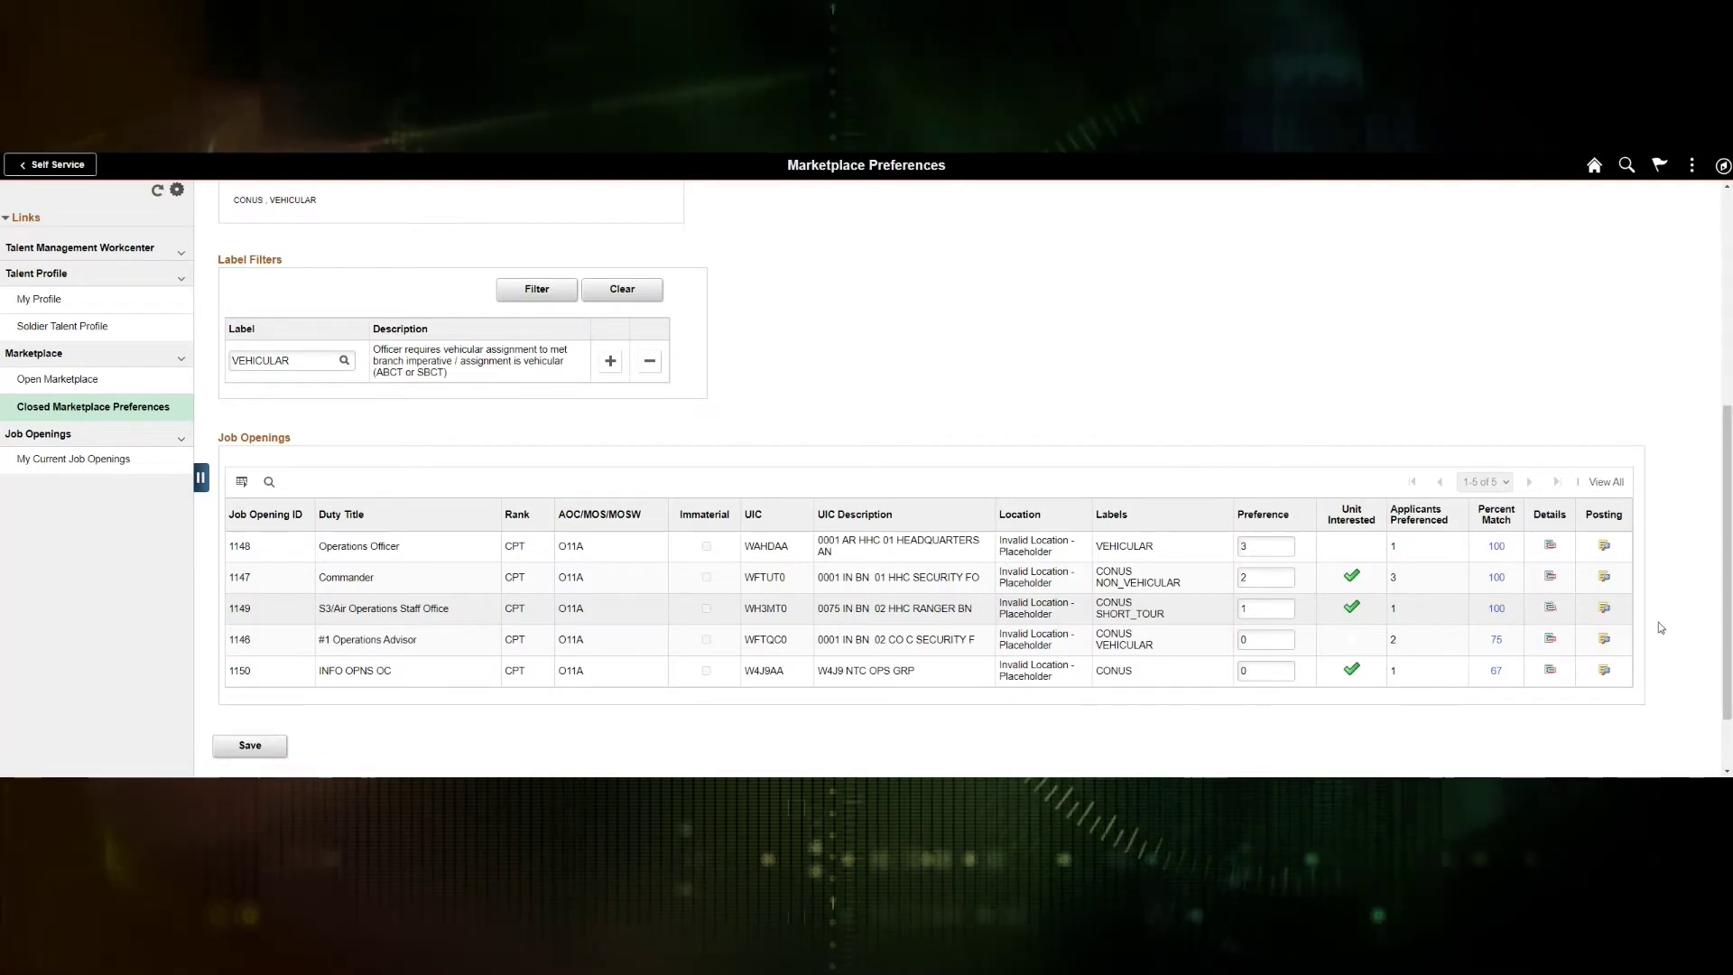
pyautogui.click(1605, 608)
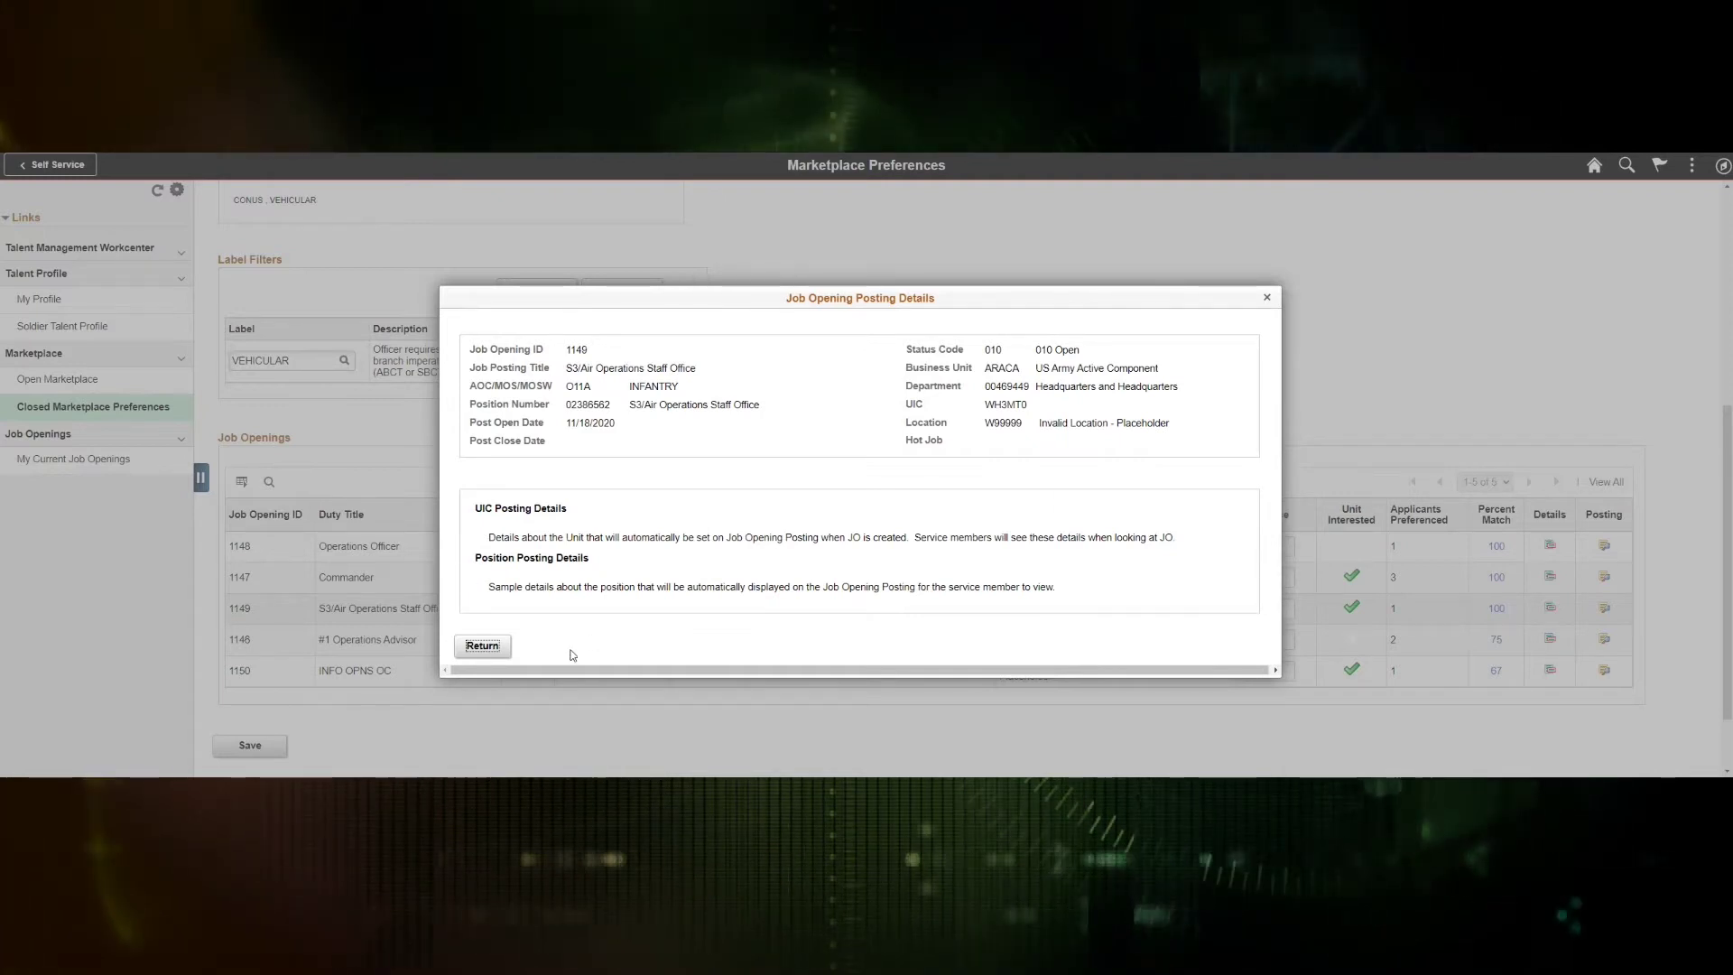
pyautogui.click(483, 646)
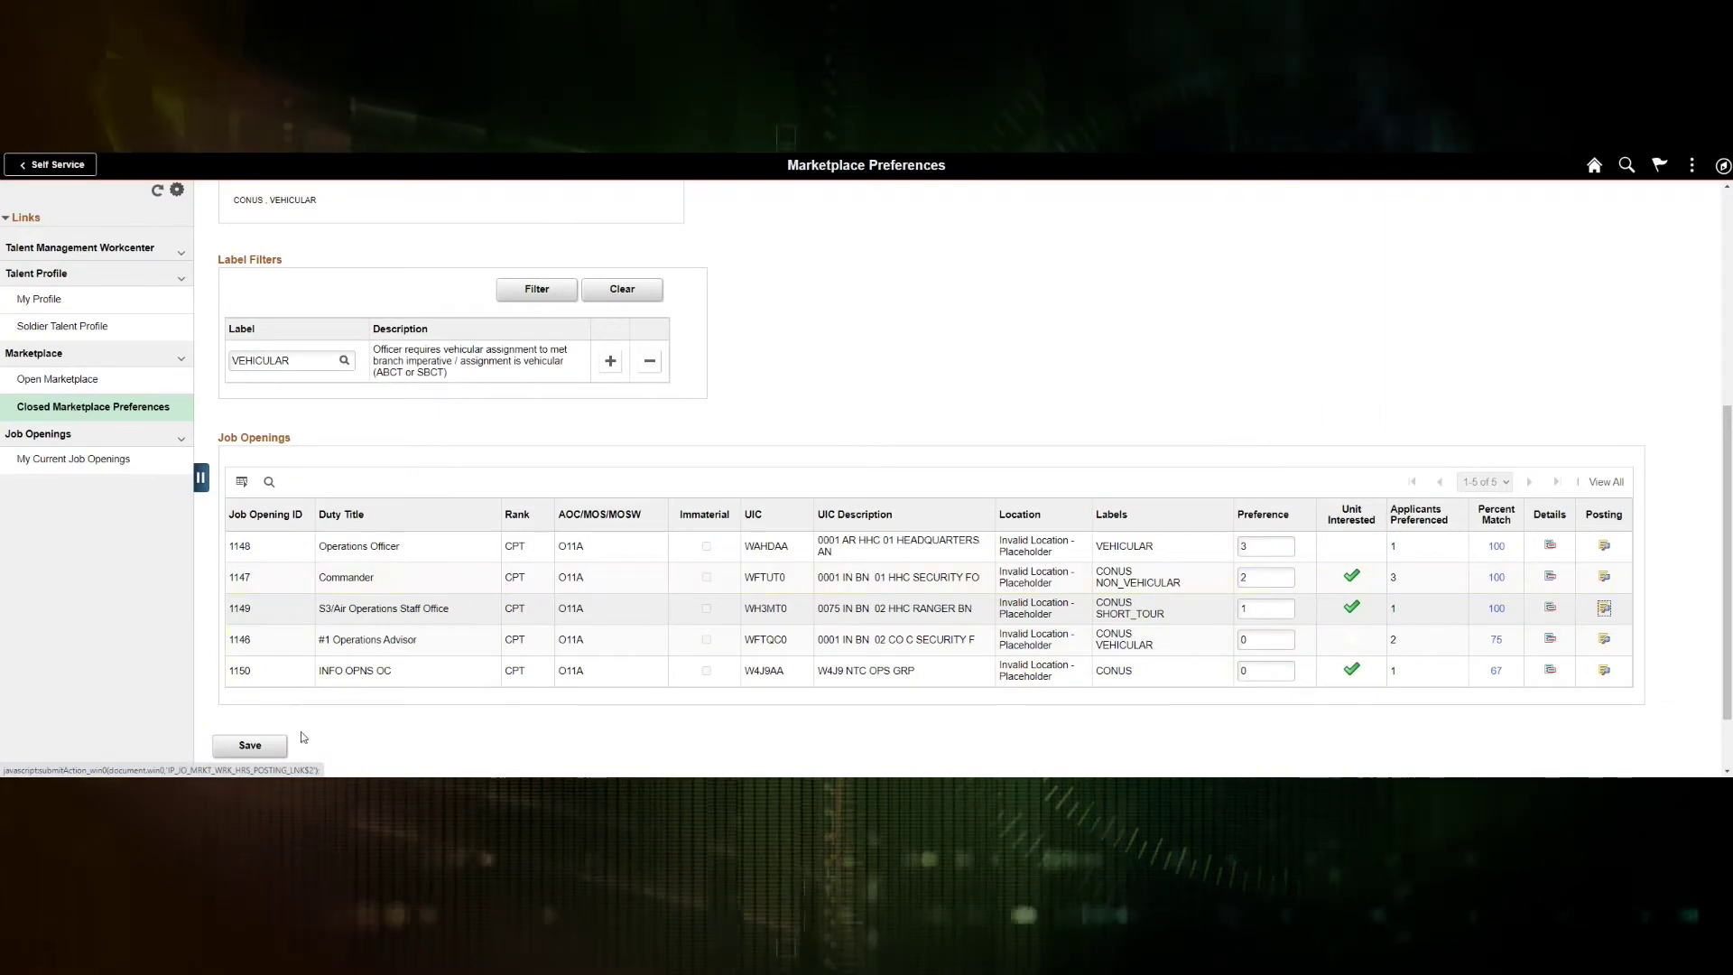
# Save the ranked job opening preferences in the closed marketplace
pyautogui.click(253, 746)
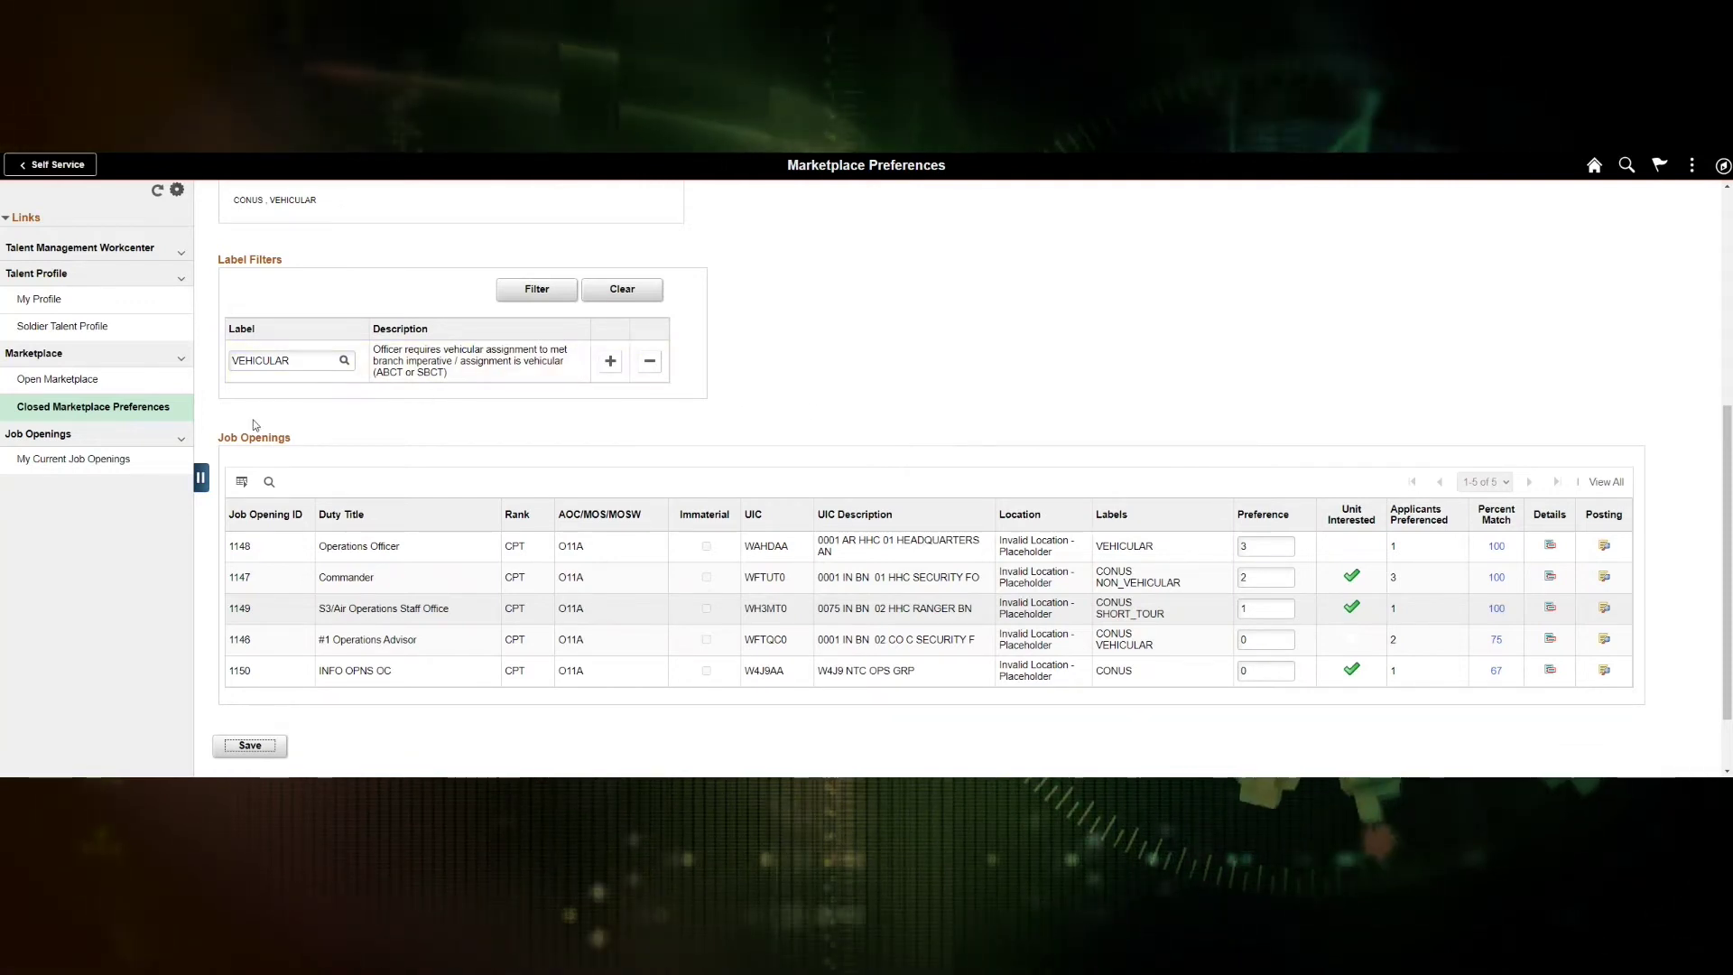
# Search the Open Marketplace for job openings with business unit ARACA, grade O3 and CMF O11A
pyautogui.click(79, 381)
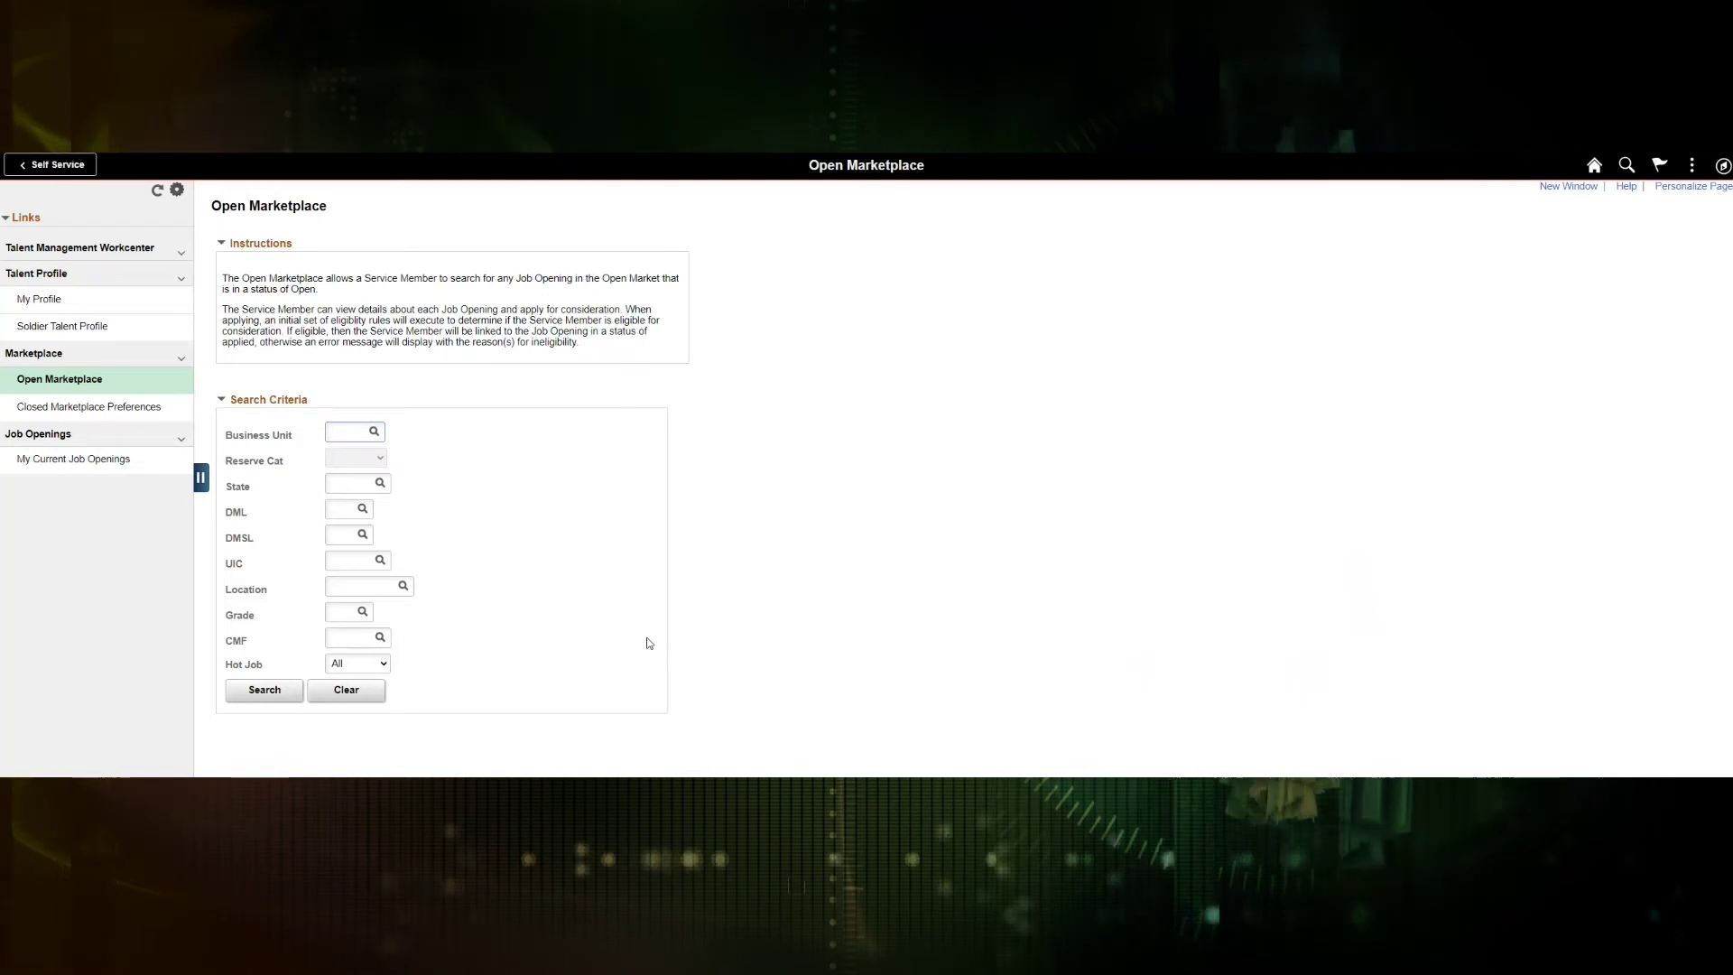
pyautogui.press('Tab')
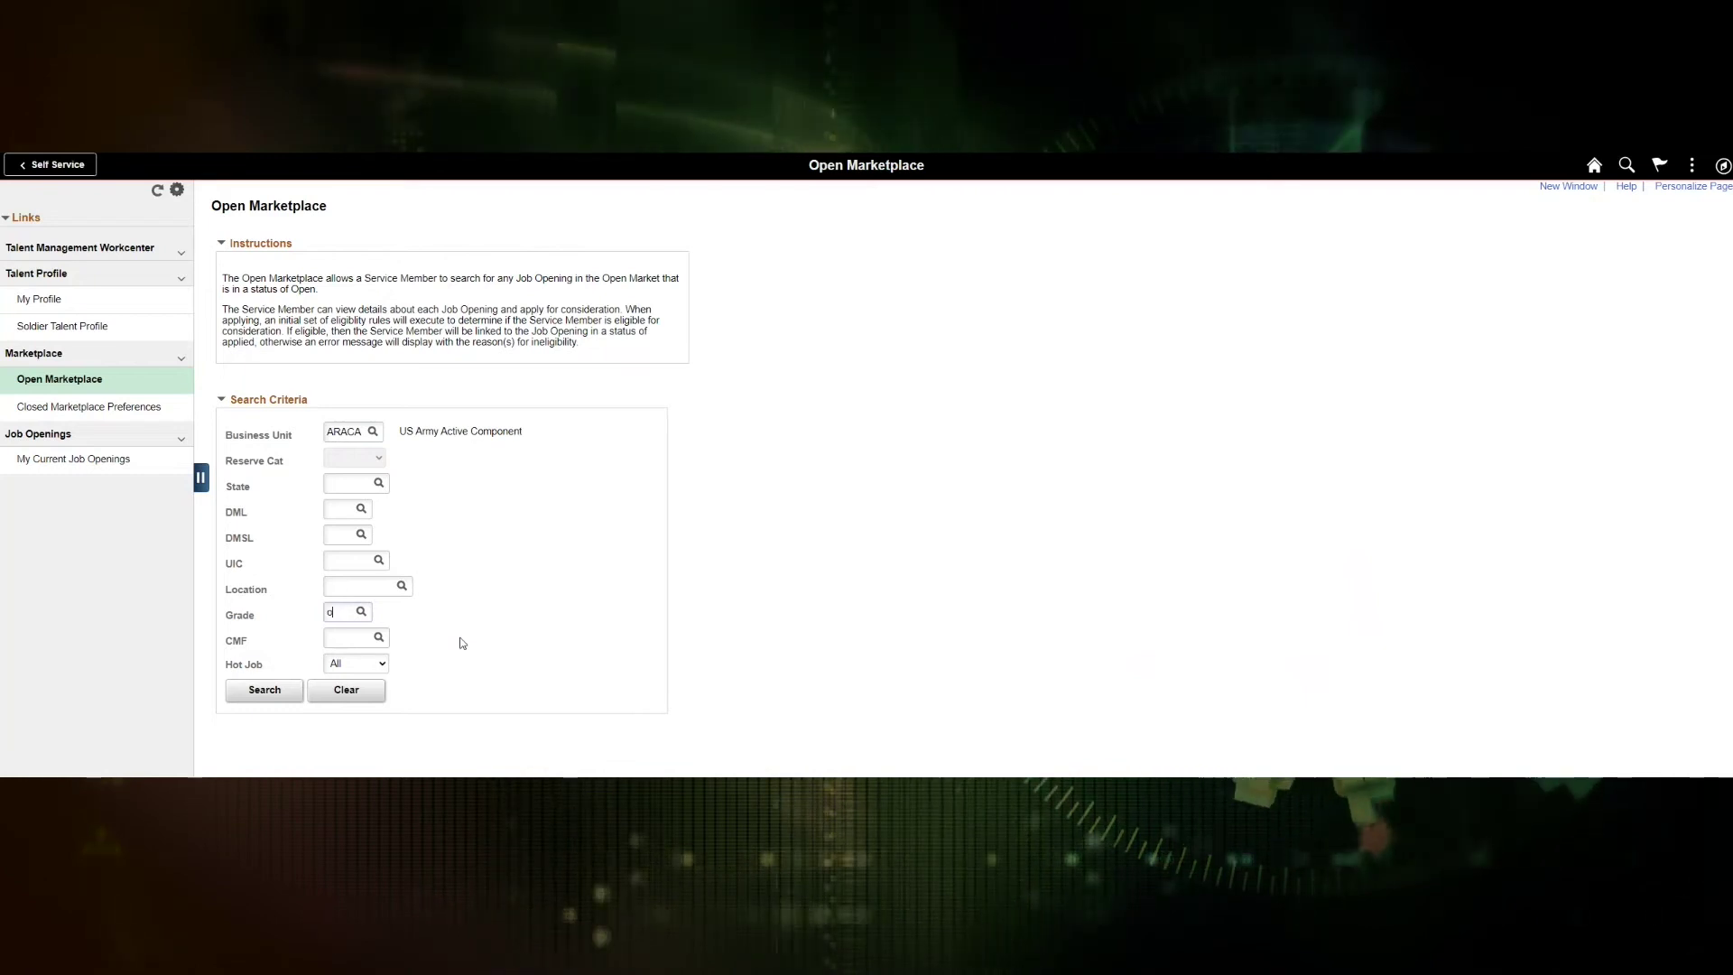
pyautogui.write('O3')
pyautogui.press('Tab')
pyautogui.press('Tab')
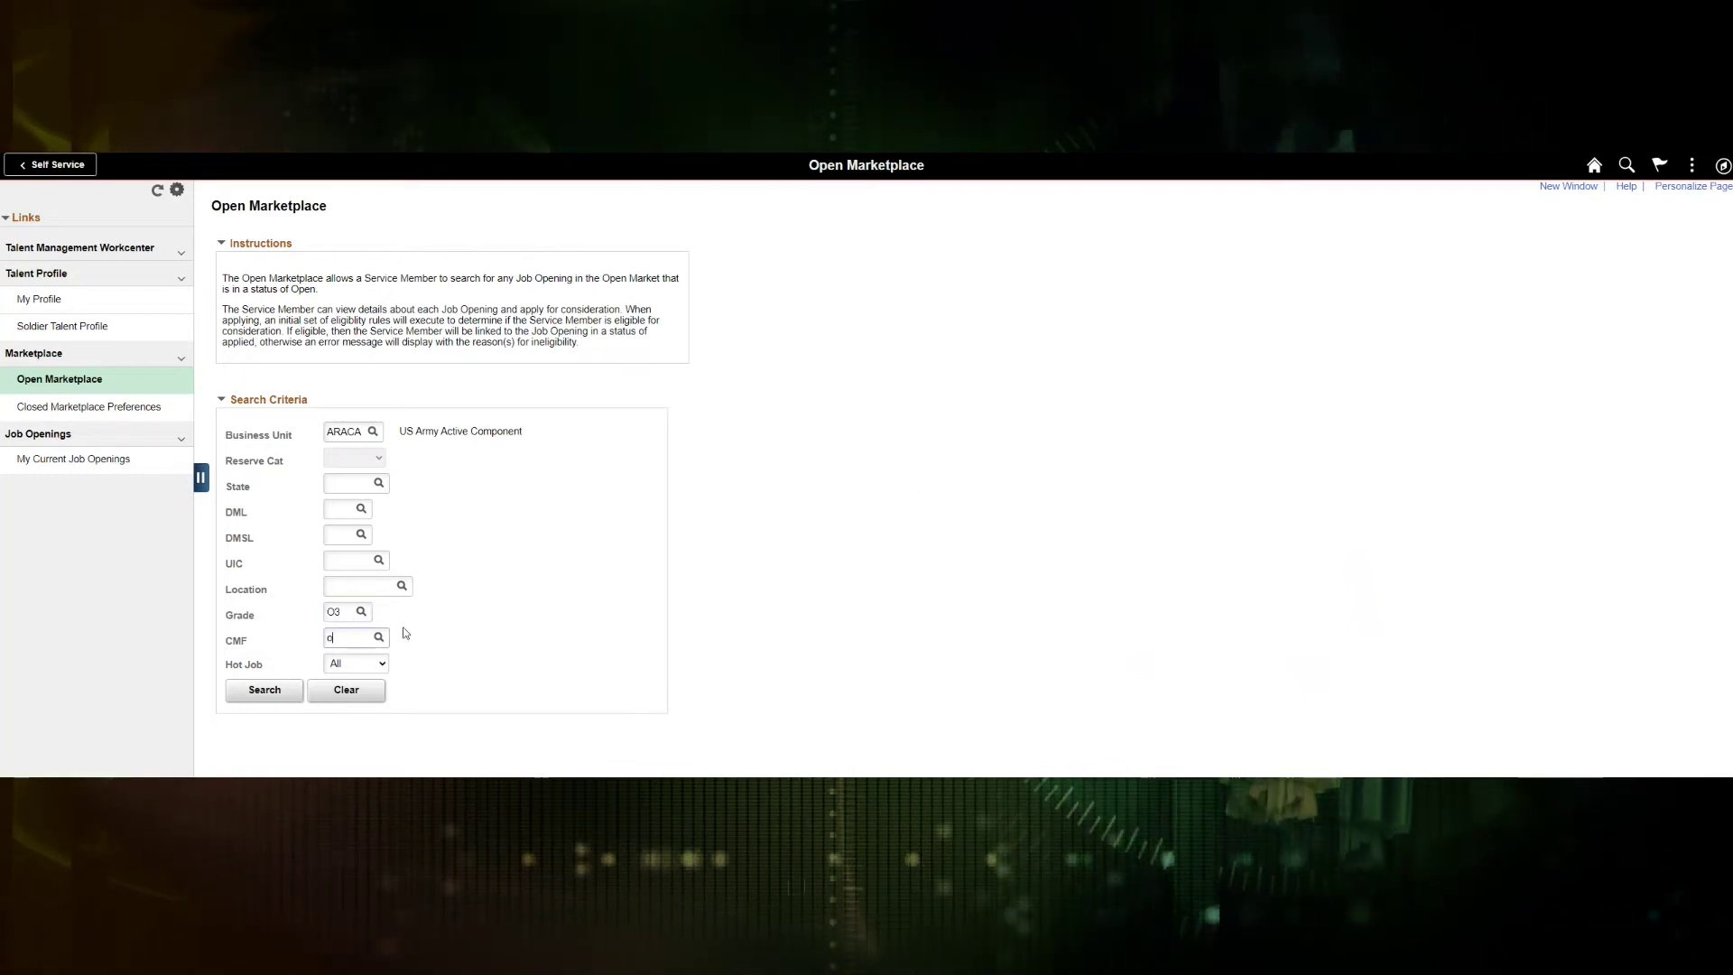
pyautogui.press('Tab')
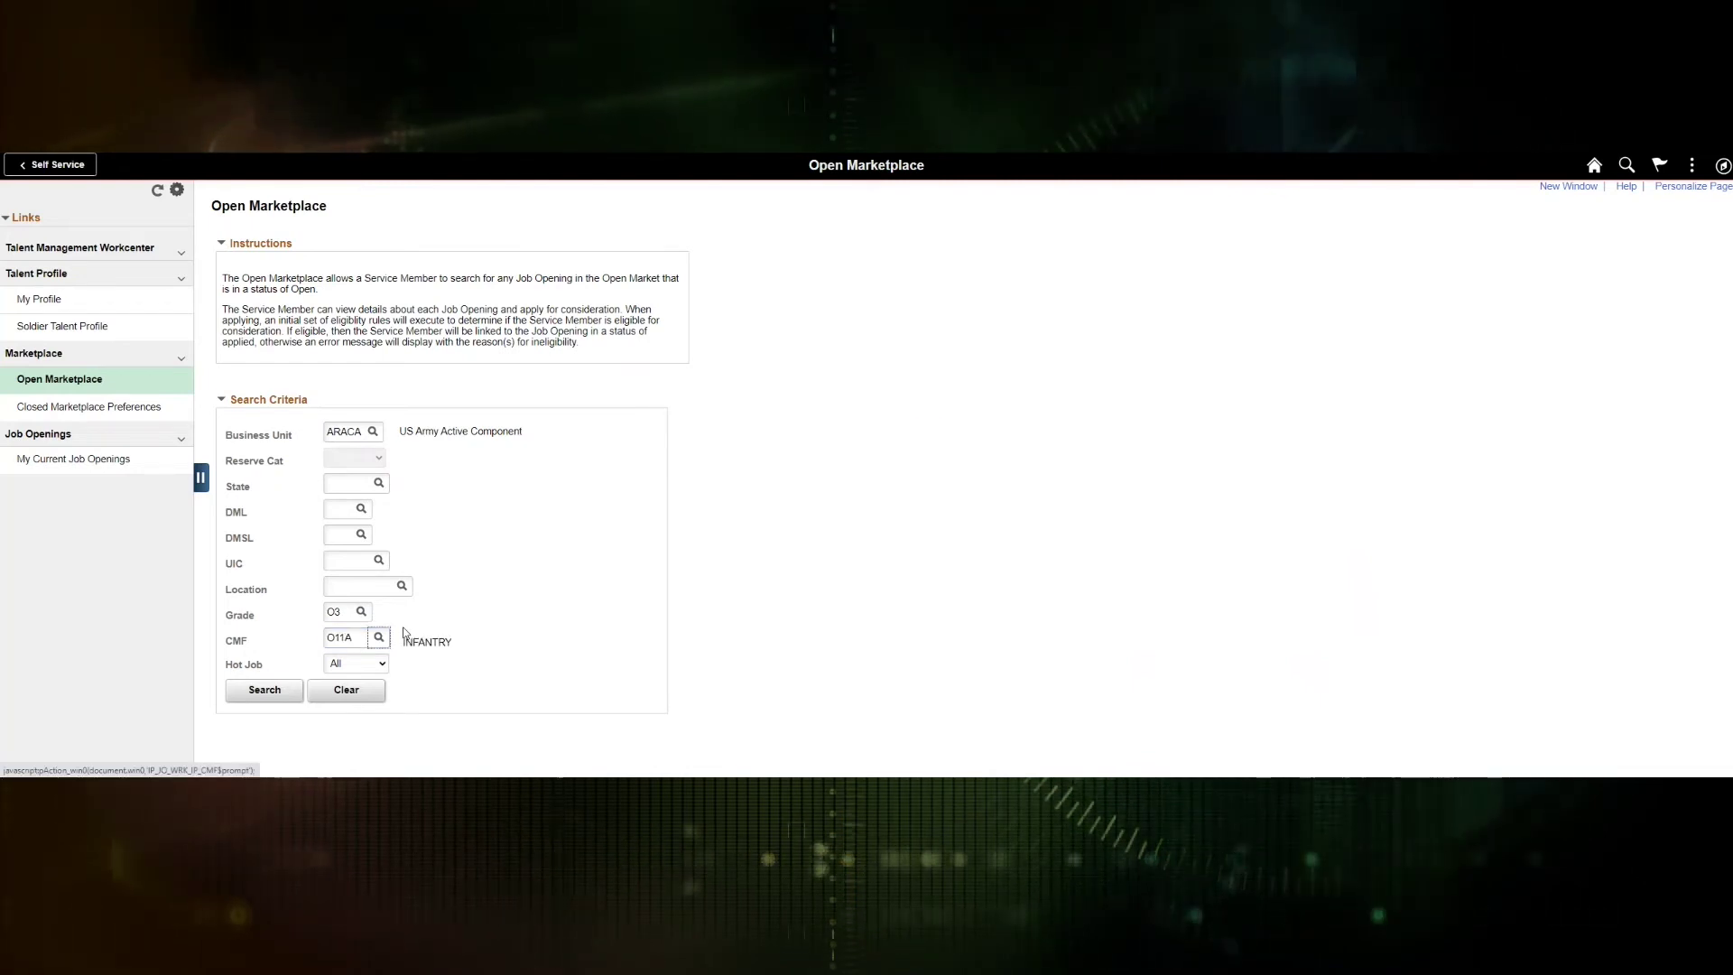
pyautogui.click(269, 686)
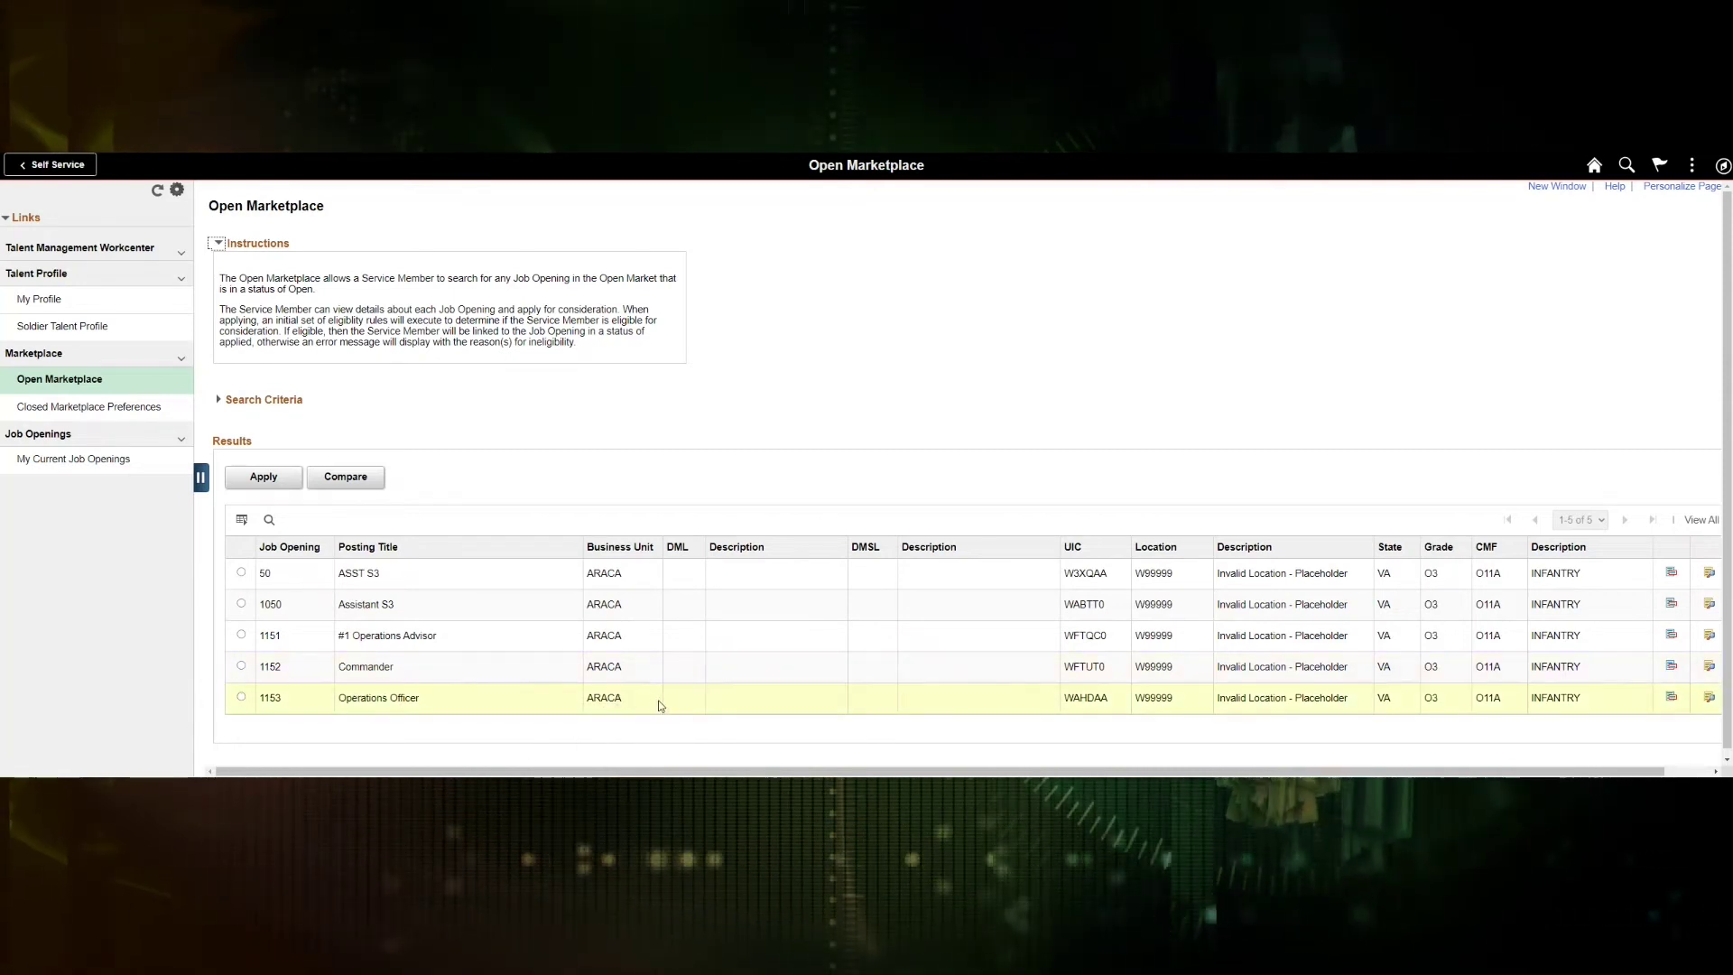
# Select the Commander opening and review its job opening details and posting details, closing each one
pyautogui.click(242, 667)
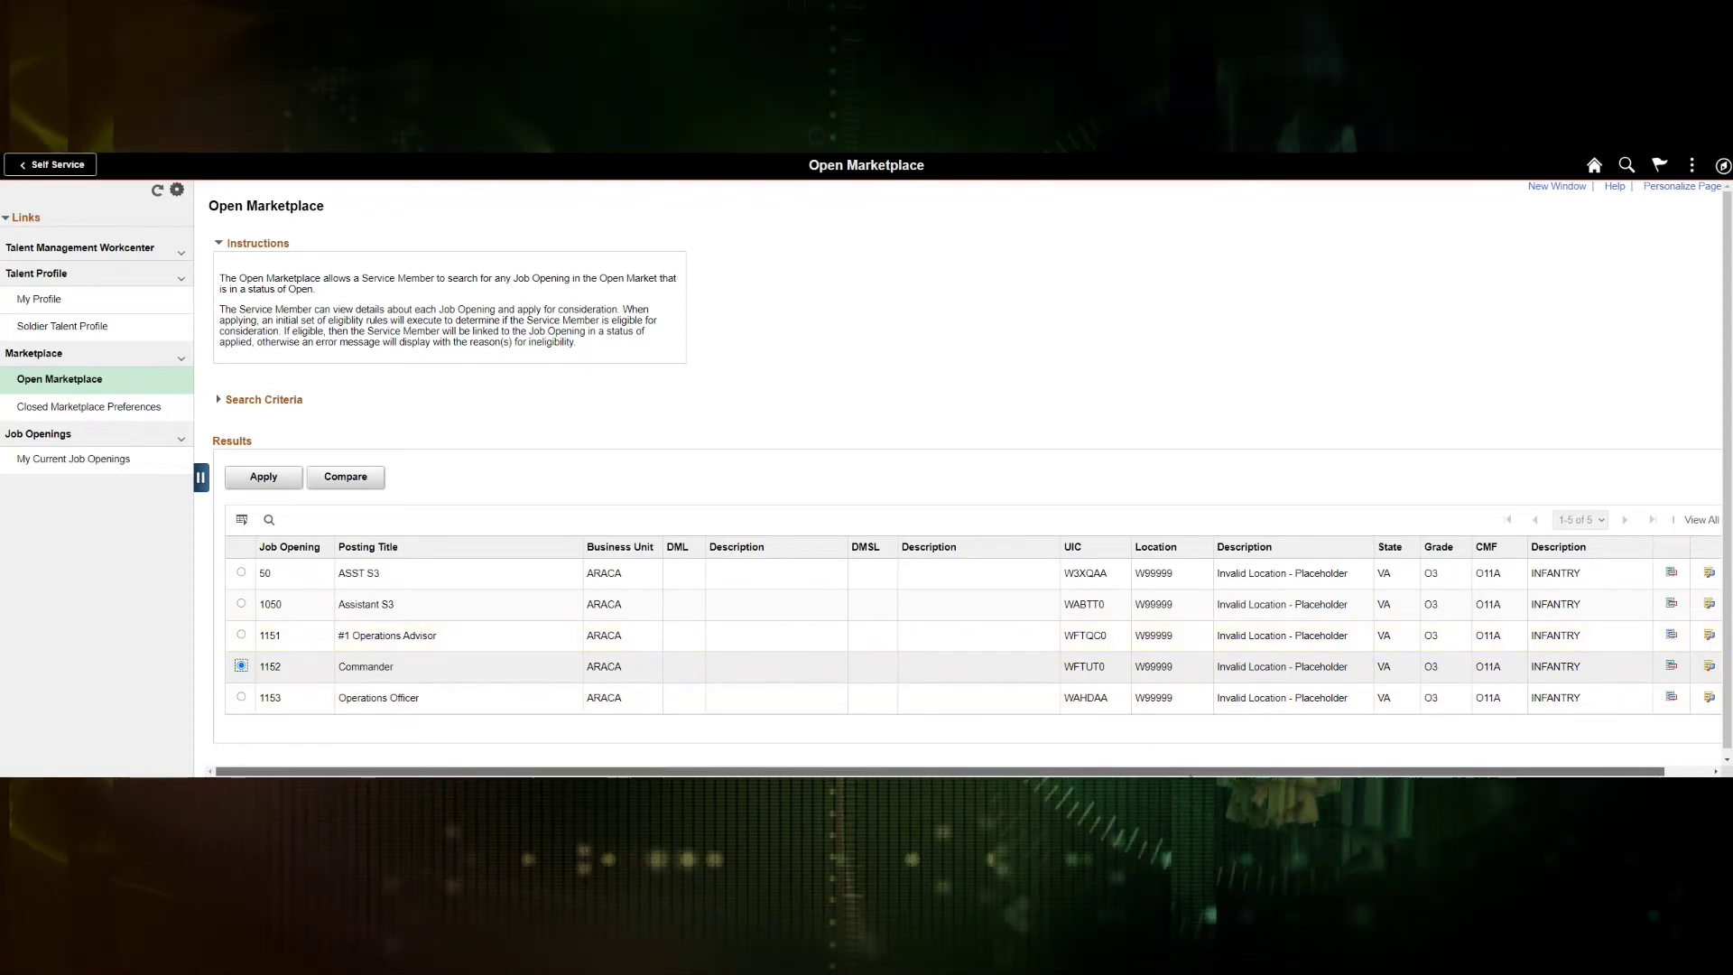
pyautogui.hscroll(1, 1152, 751)
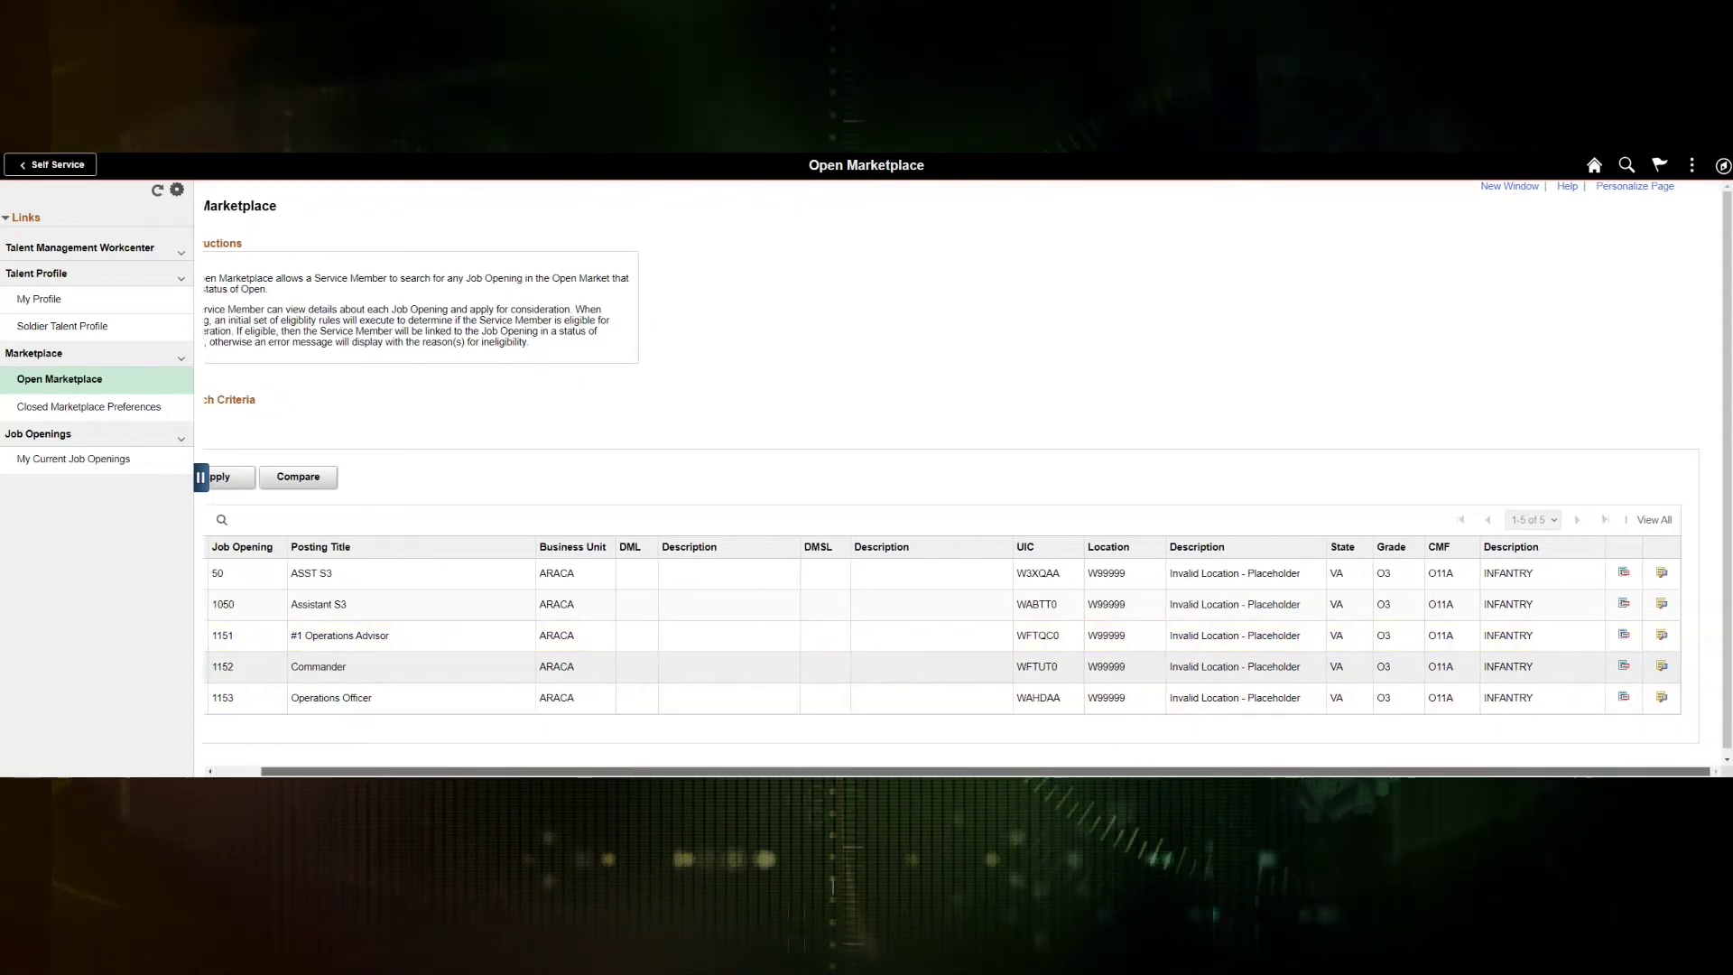
pyautogui.click(1625, 667)
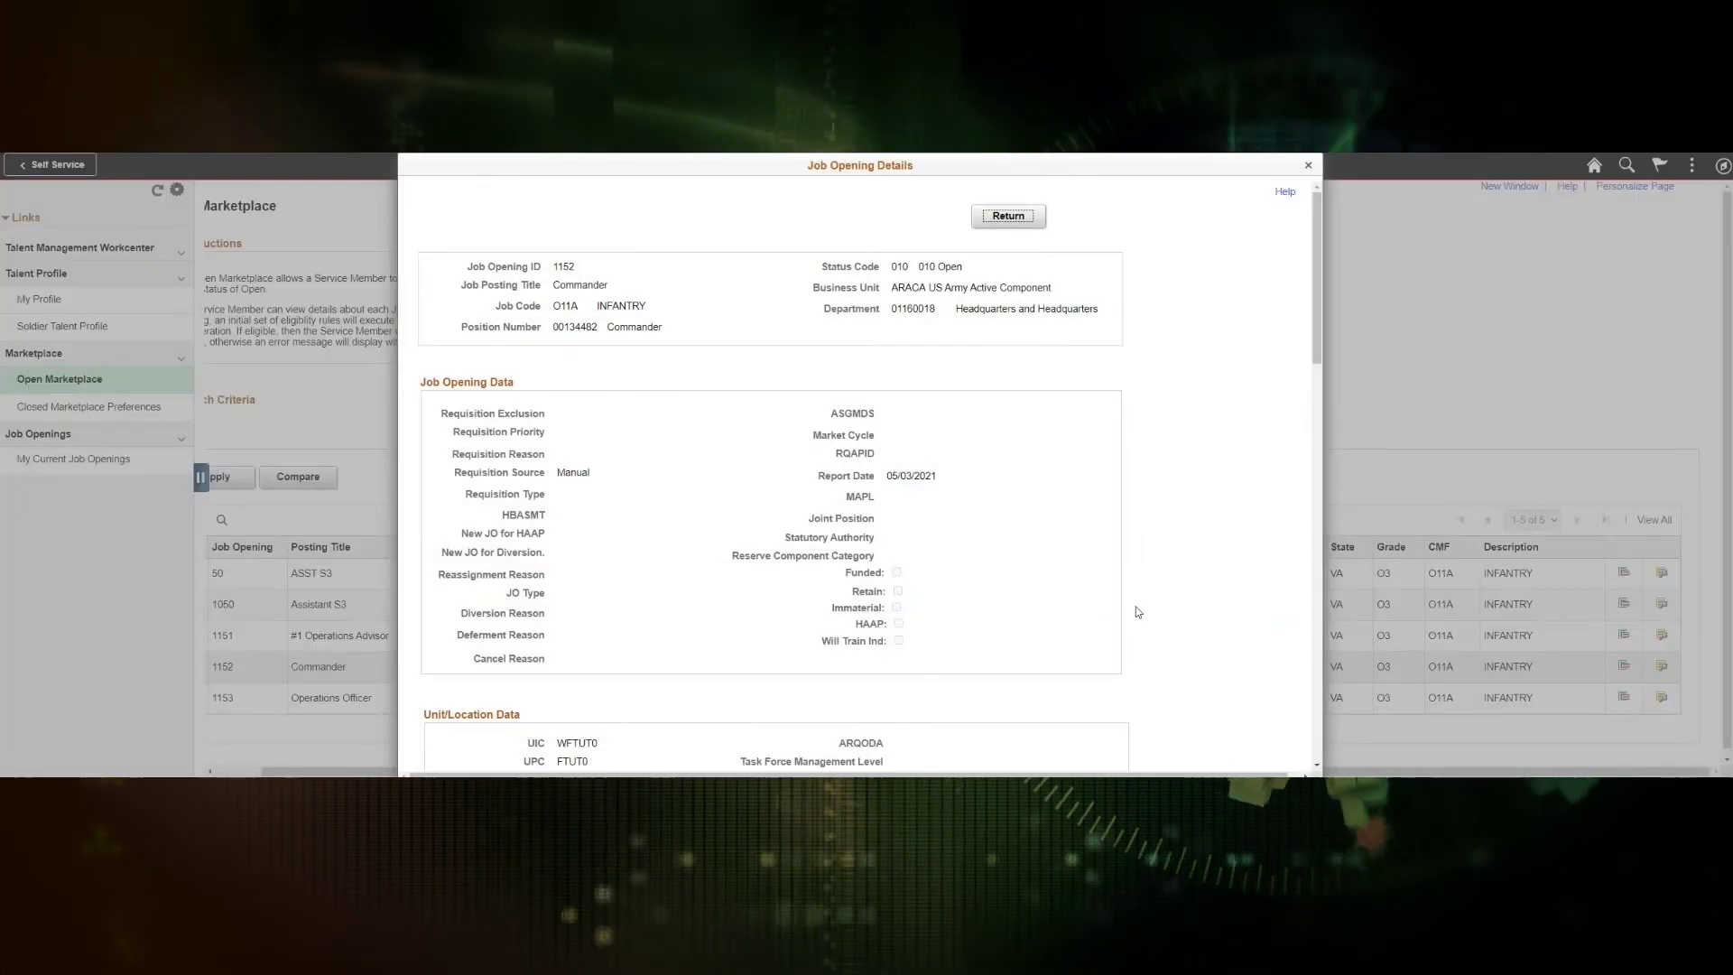
pyautogui.click(1008, 217)
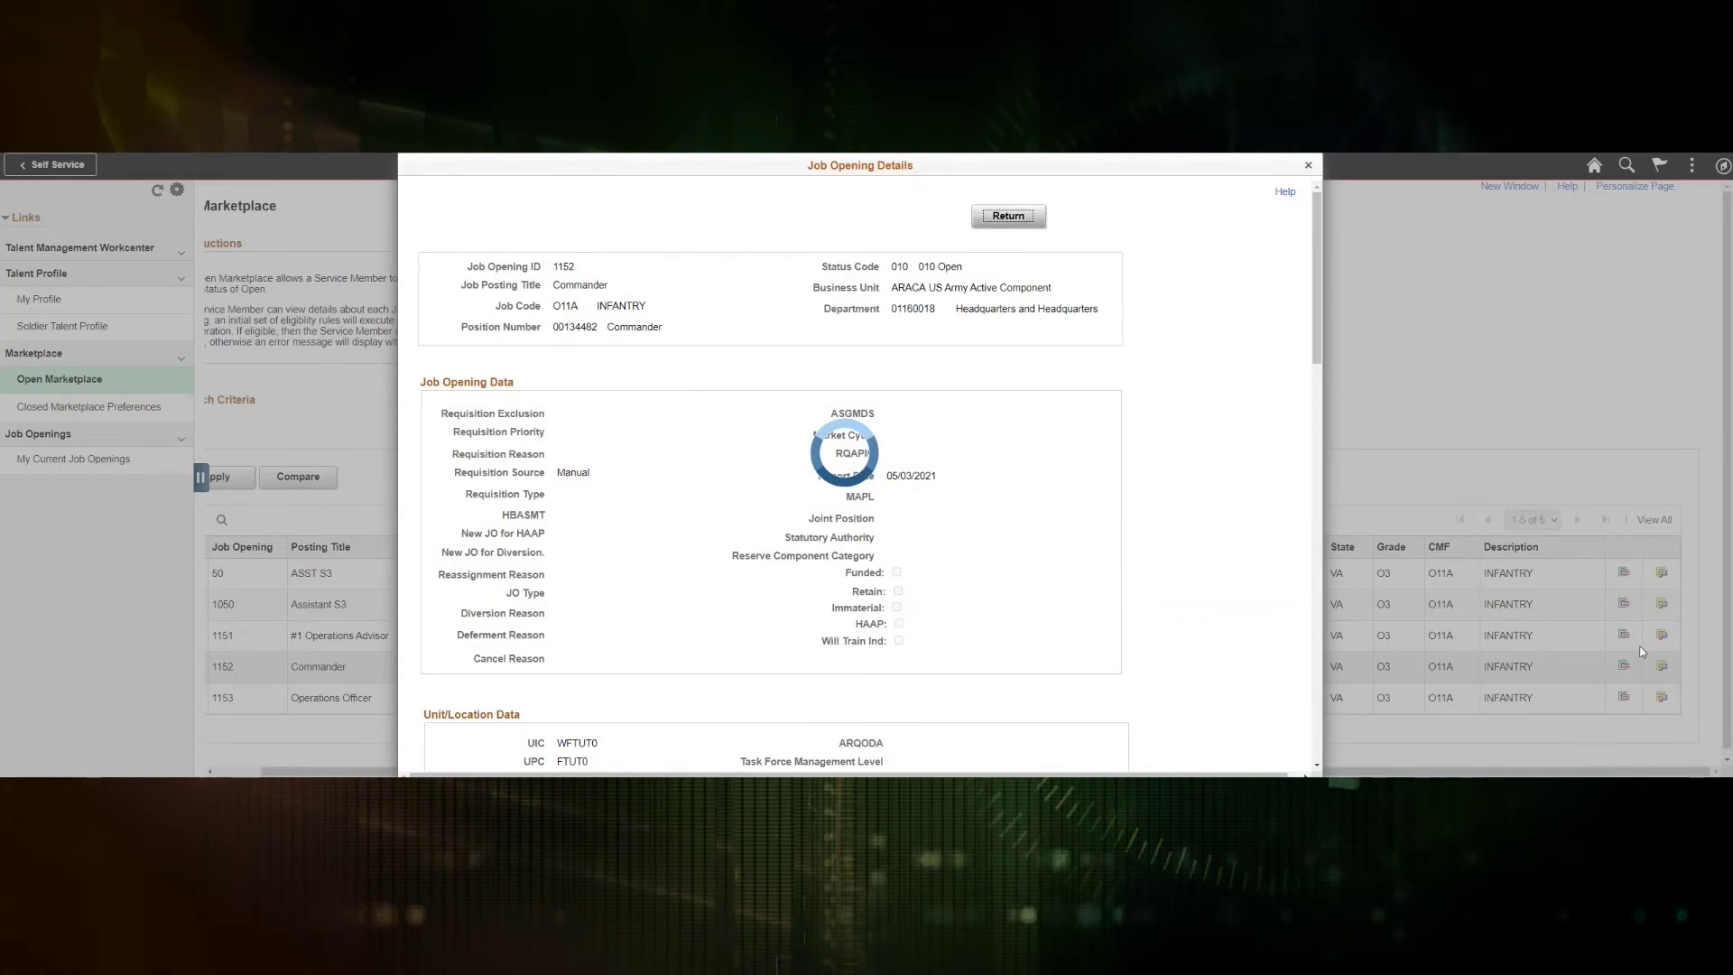
pyautogui.click(1662, 667)
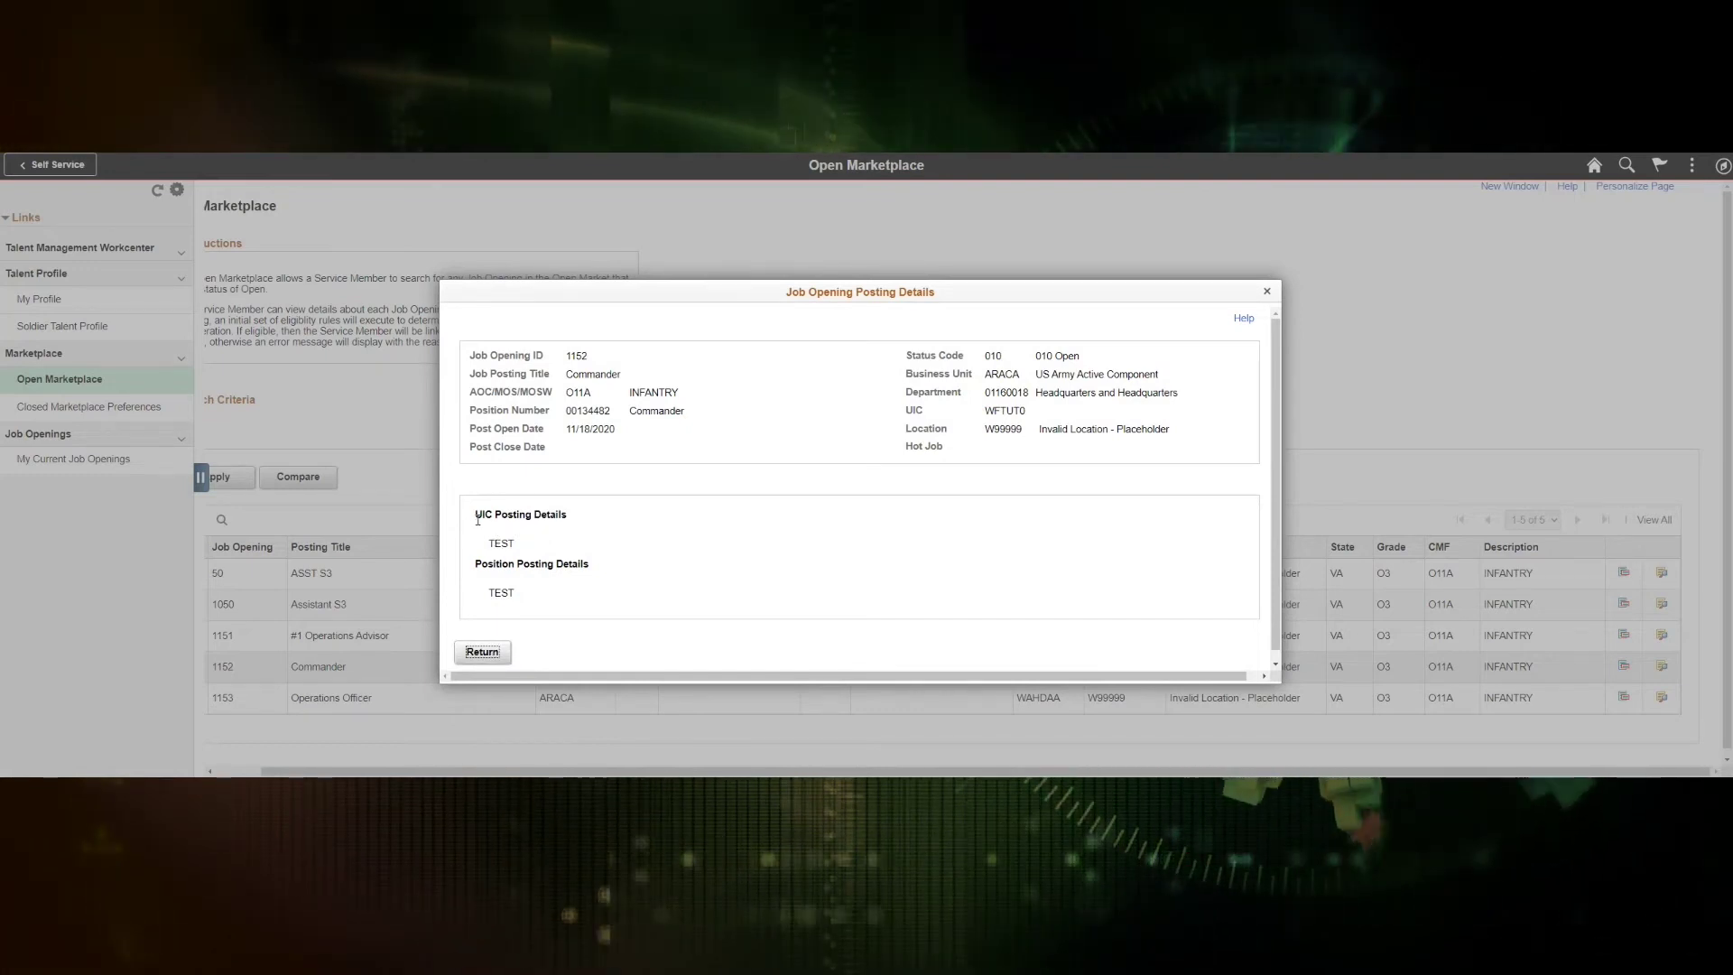
pyautogui.click(481, 652)
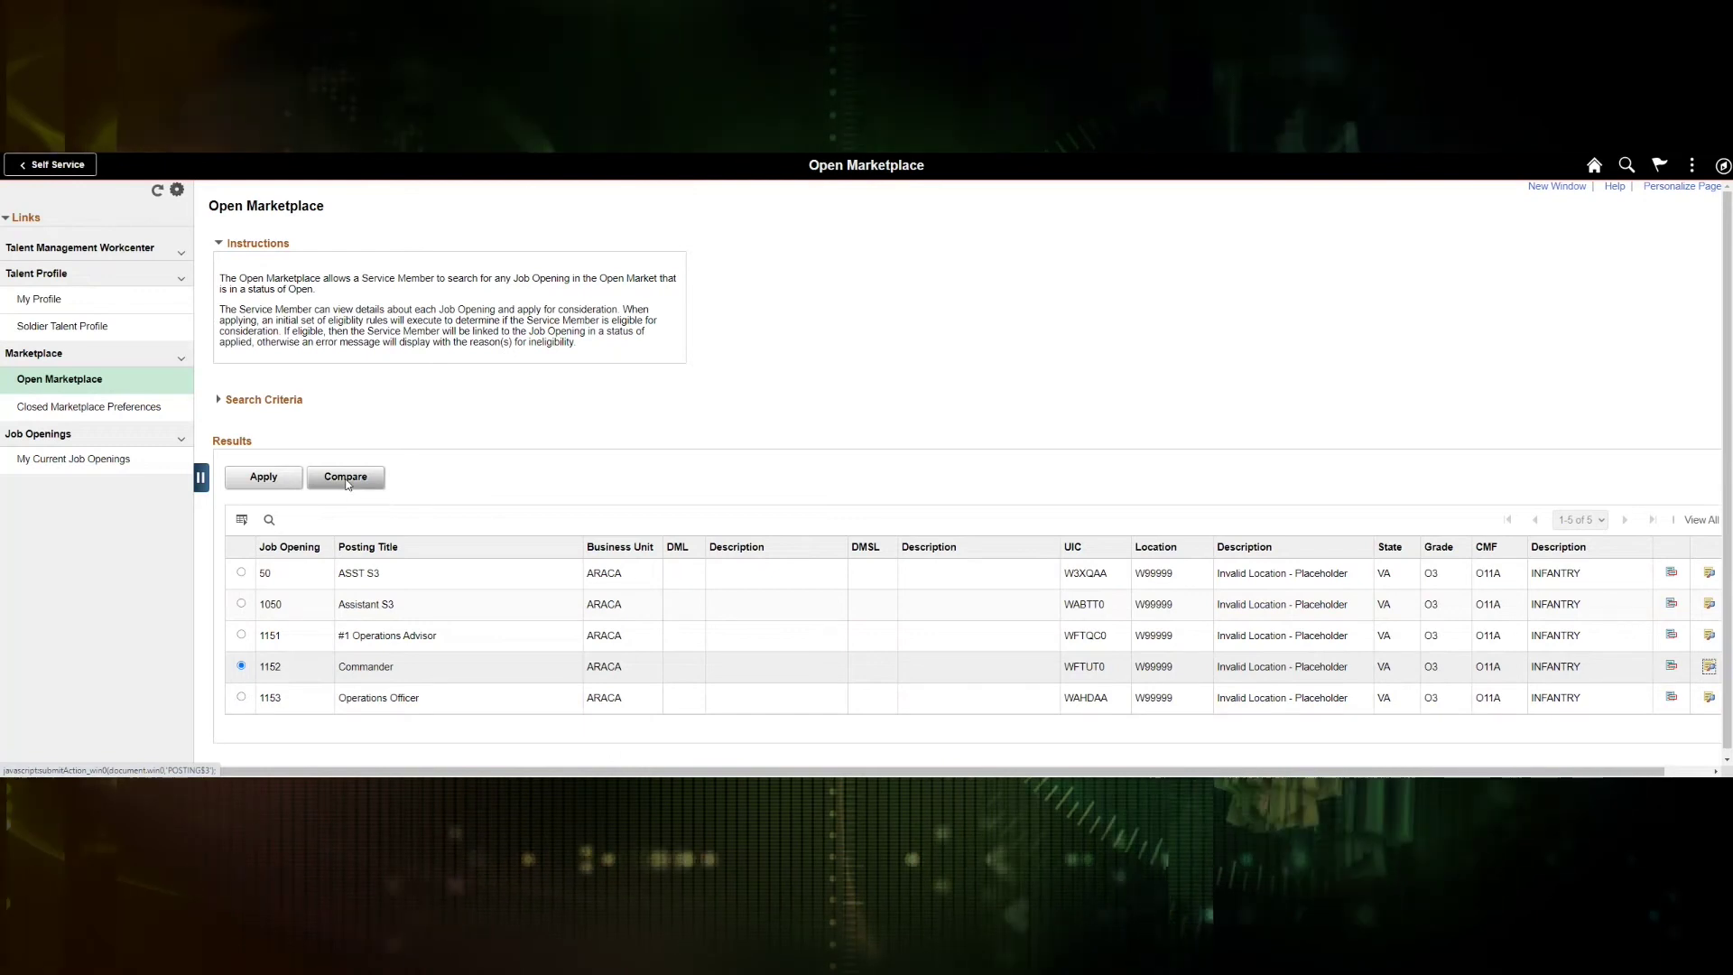
# Compare the profile against the selected Commander opening, return to the results, and apply for that opening
pyautogui.click(347, 479)
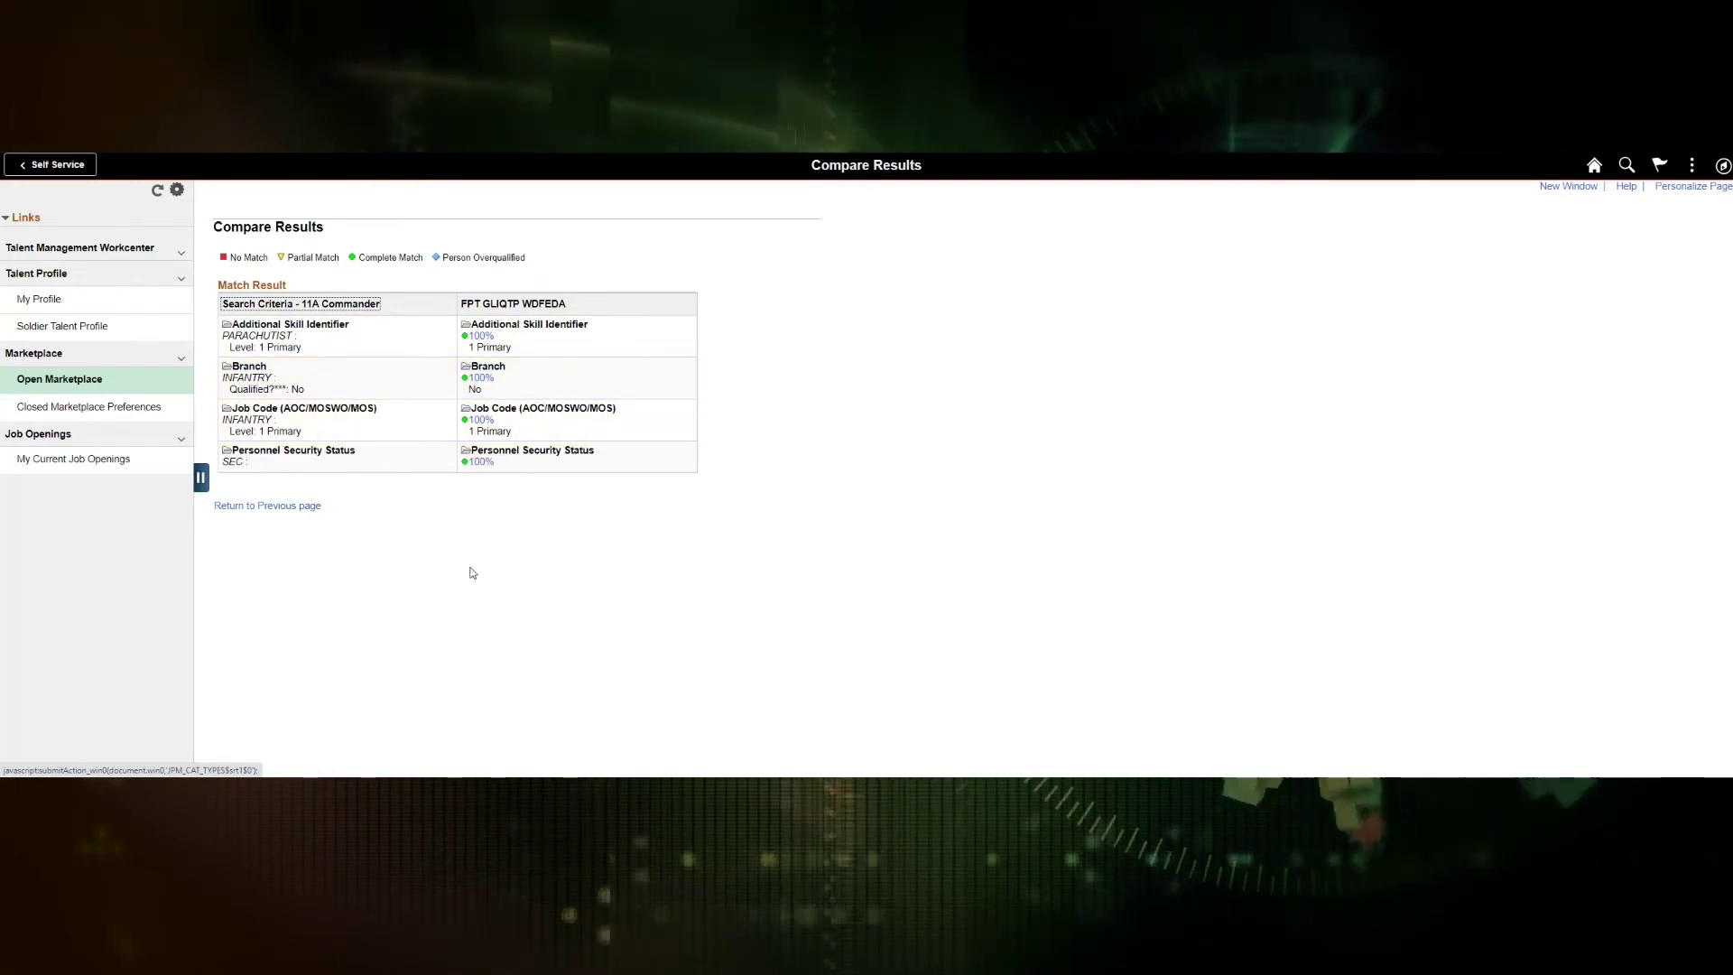
pyautogui.click(275, 508)
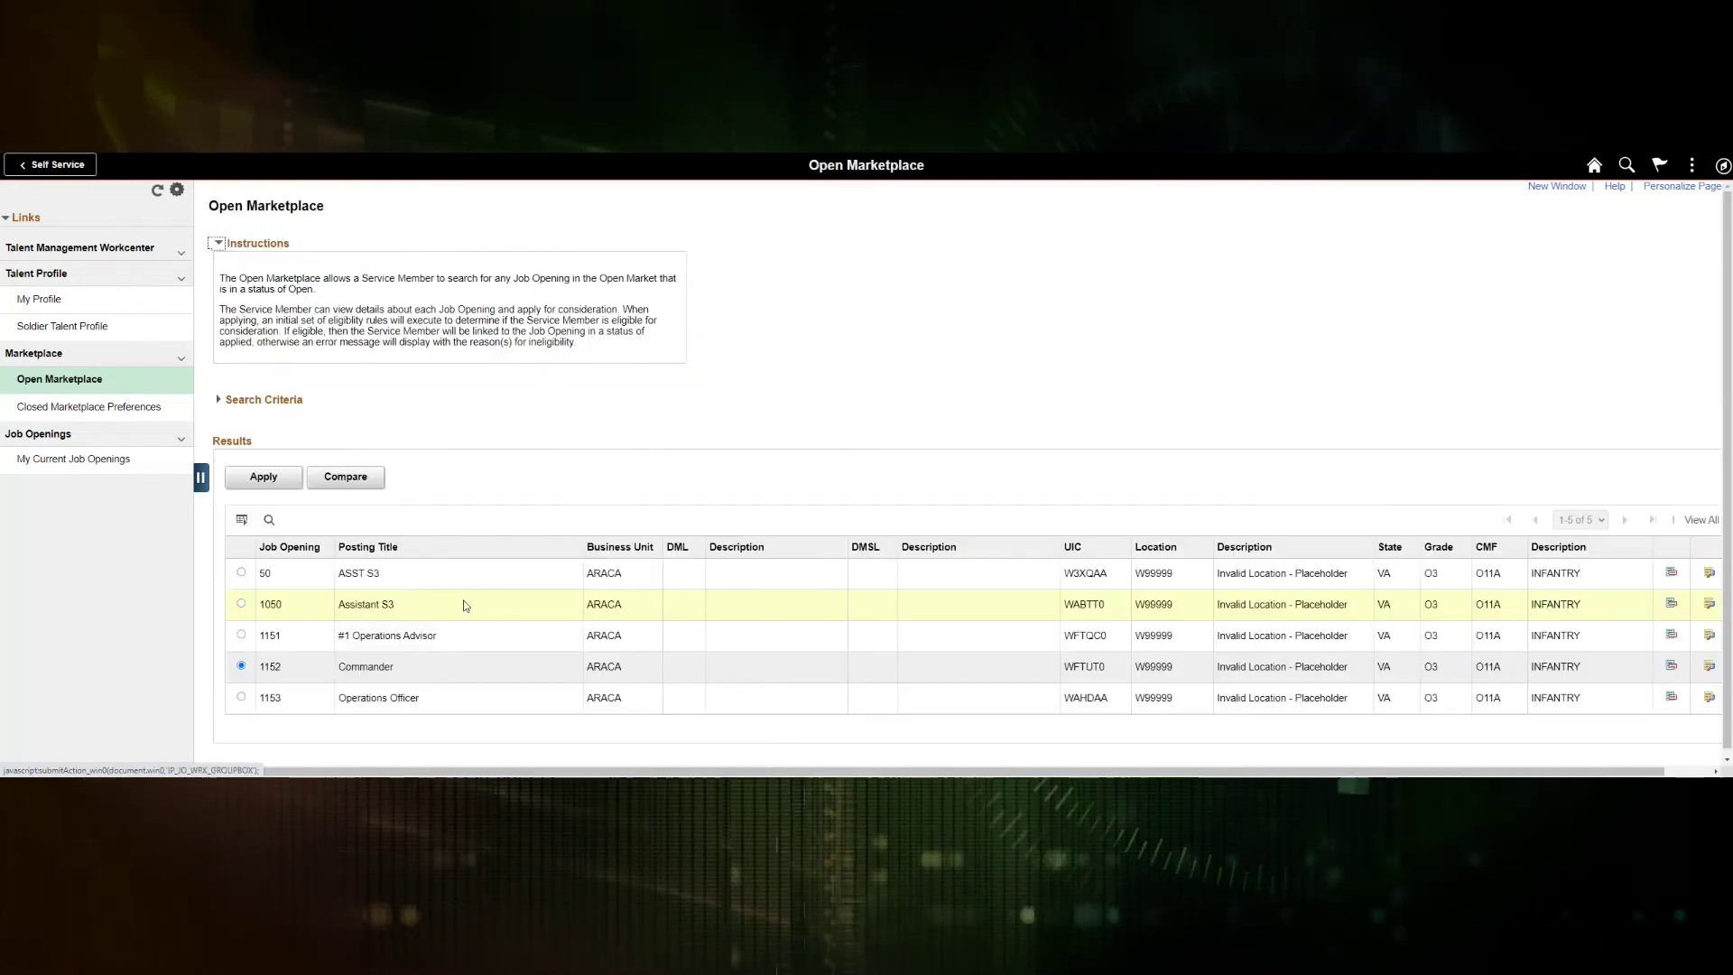
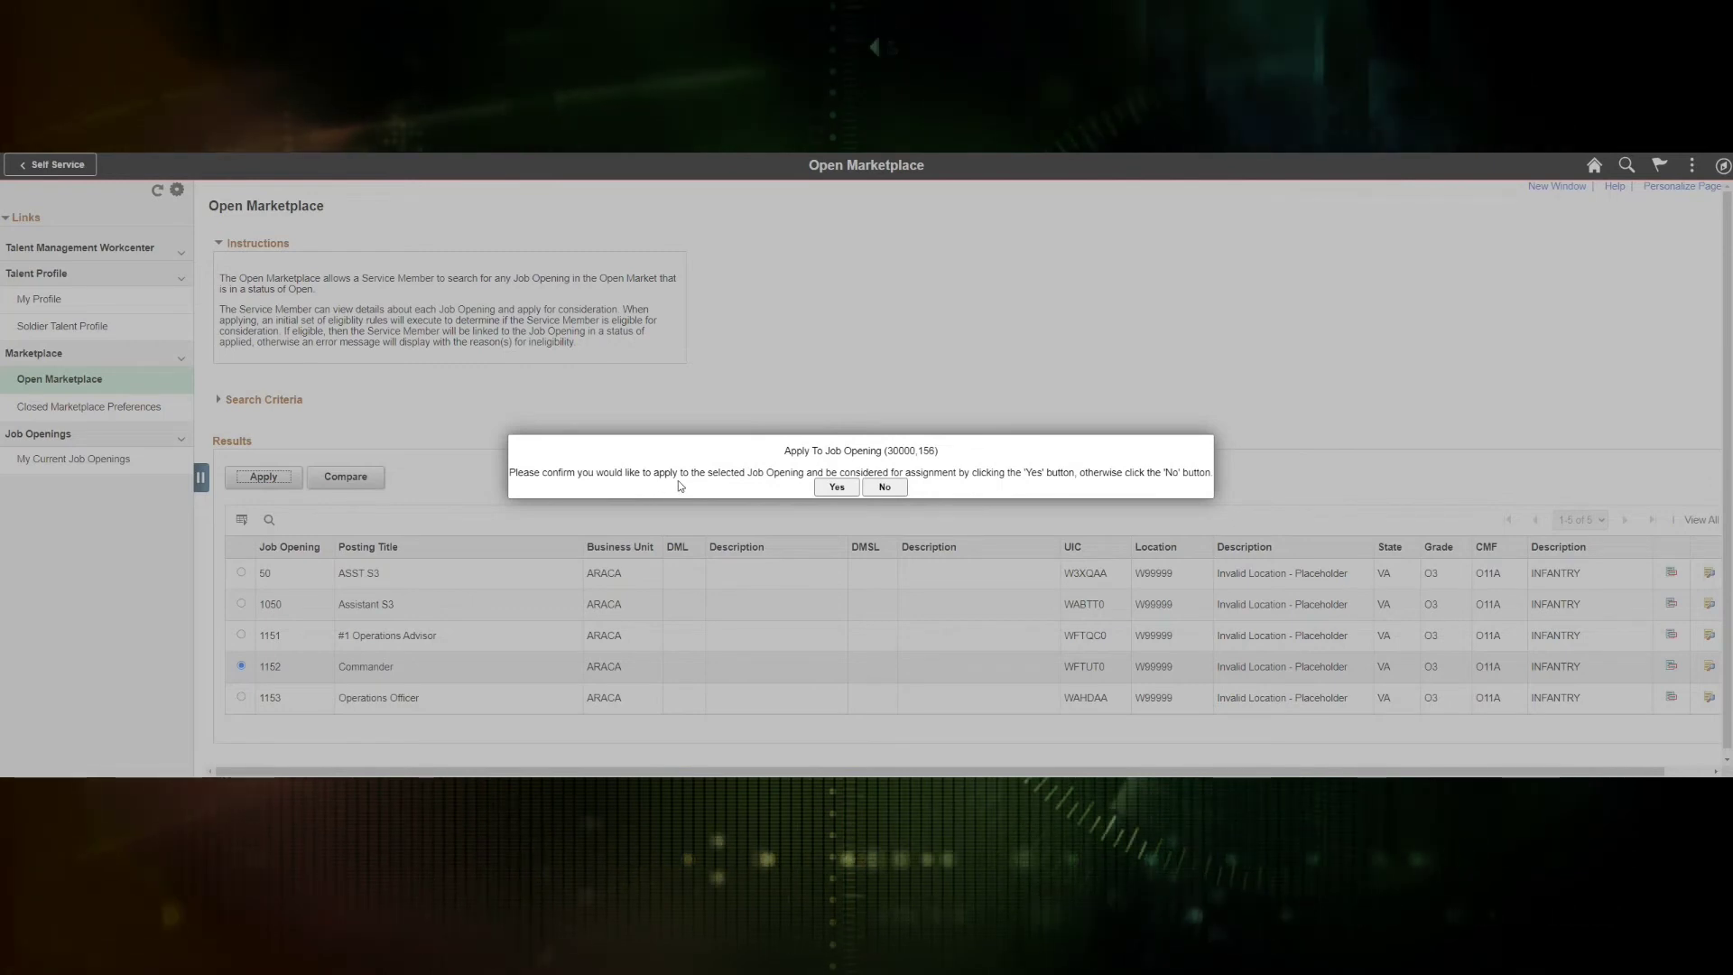
pyautogui.click(830, 488)
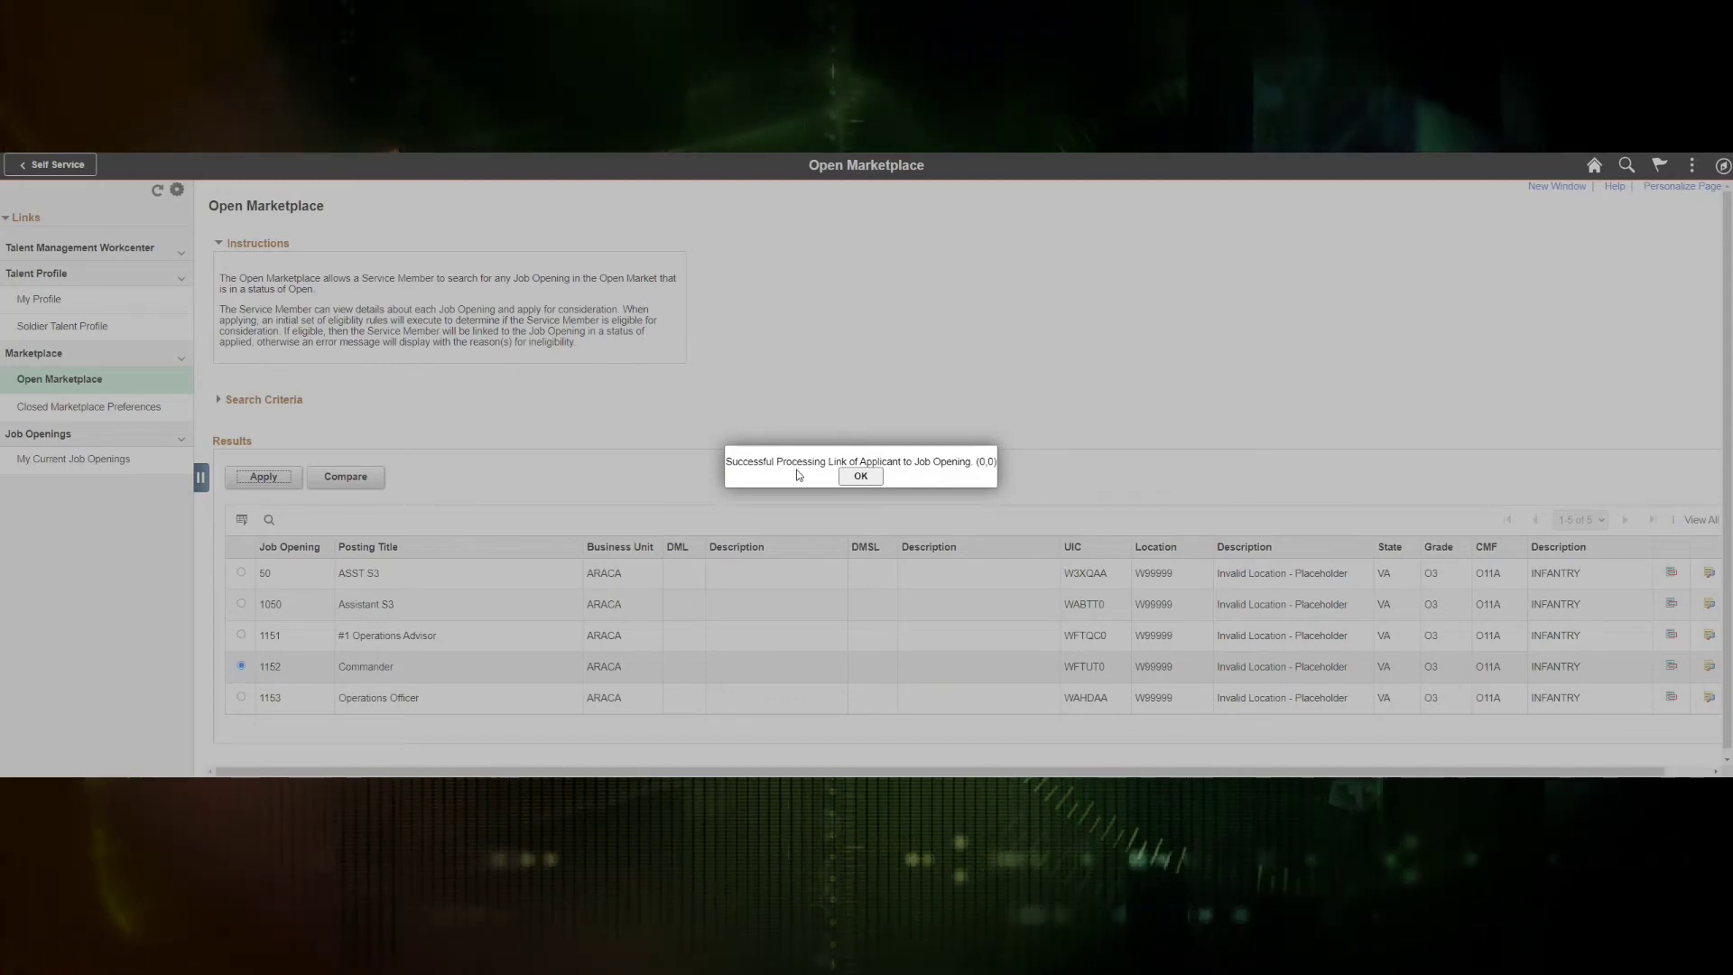
pyautogui.click(859, 477)
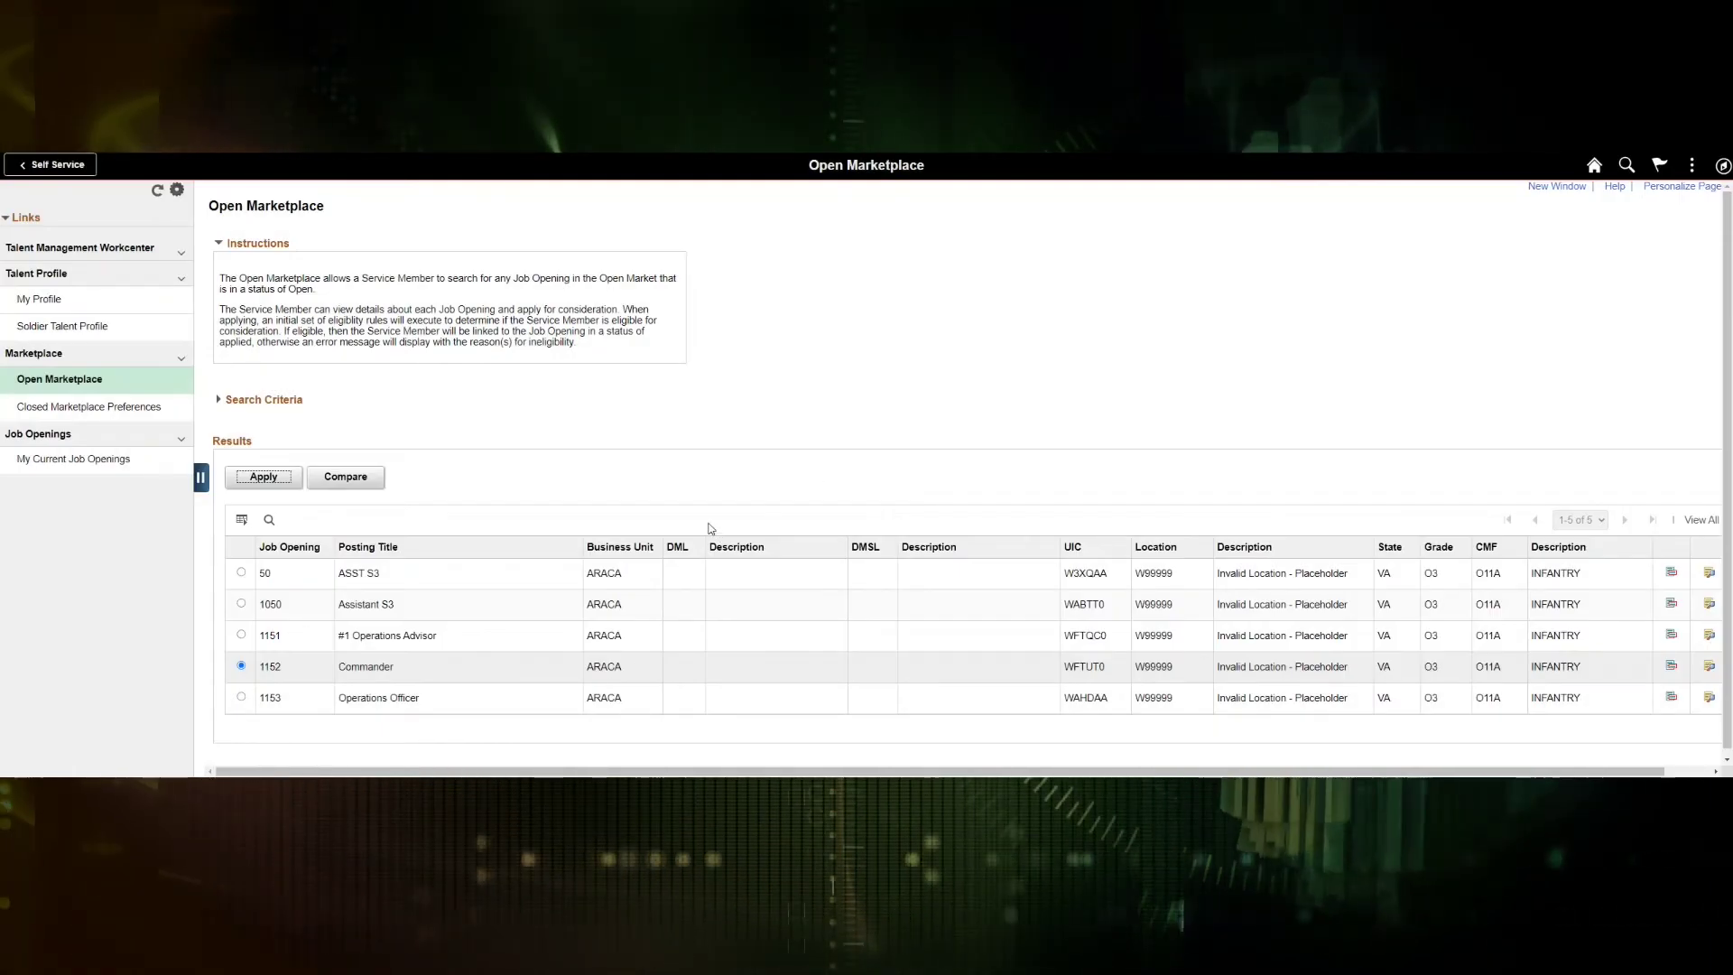
# Clear the search criteria and search the Open Marketplace for business unit ARACA and grade O5
pyautogui.click(218, 400)
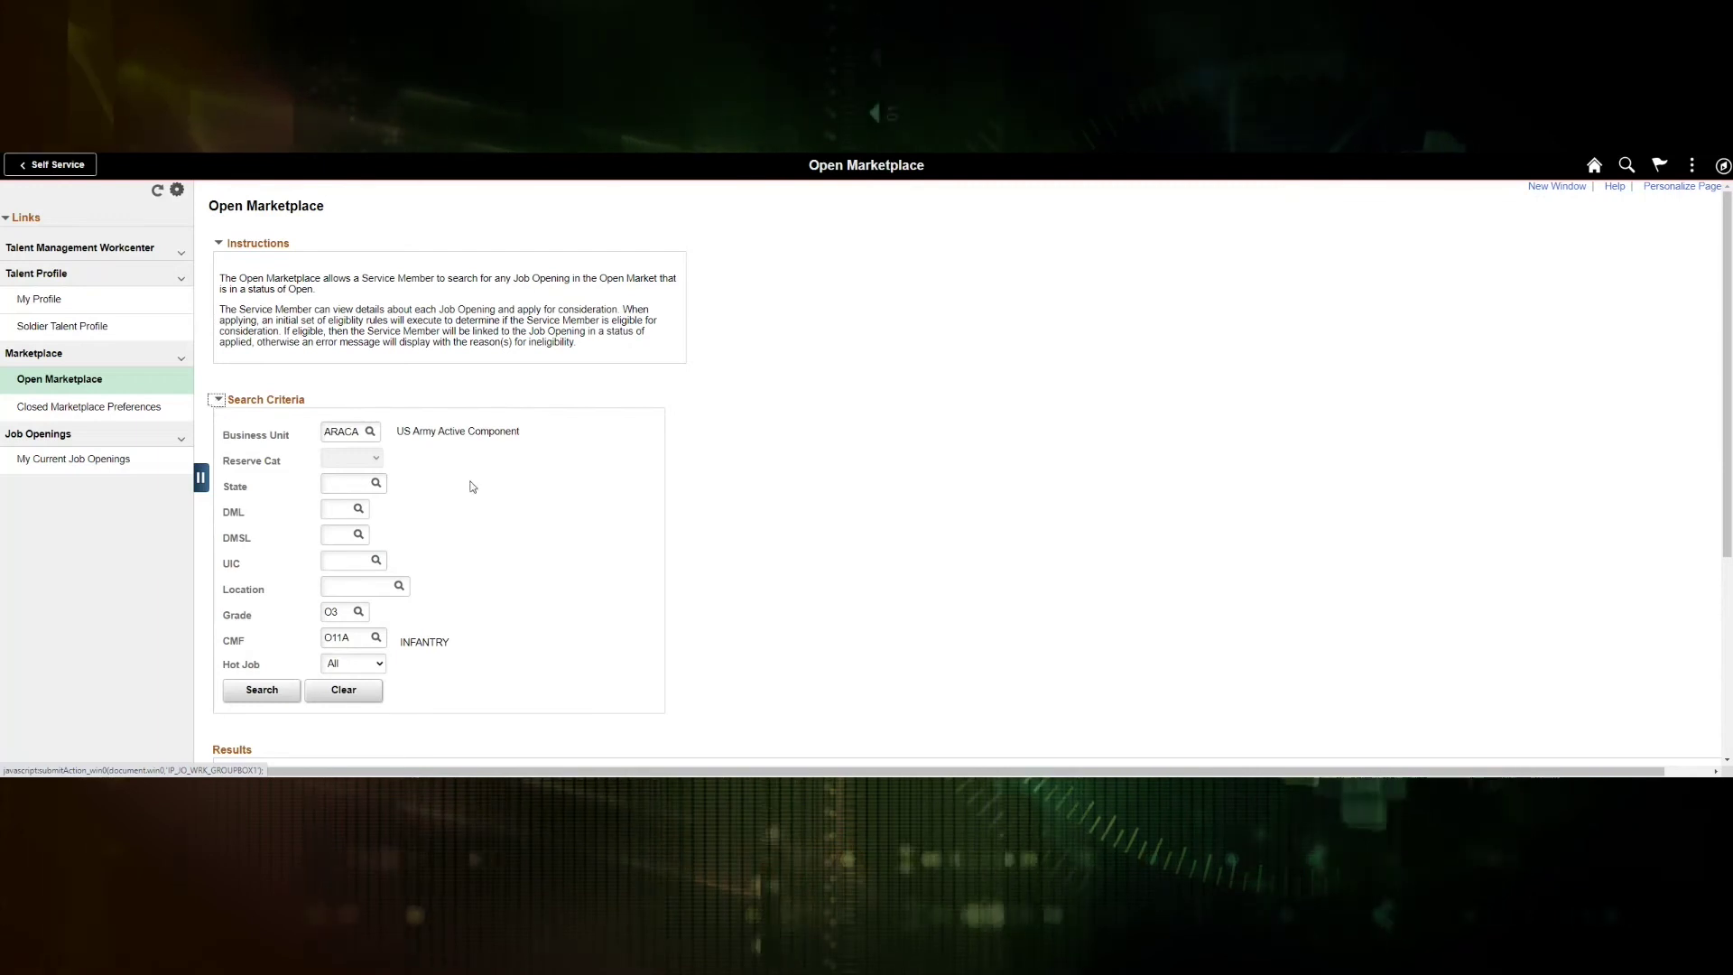
pyautogui.doubleClick(339, 611)
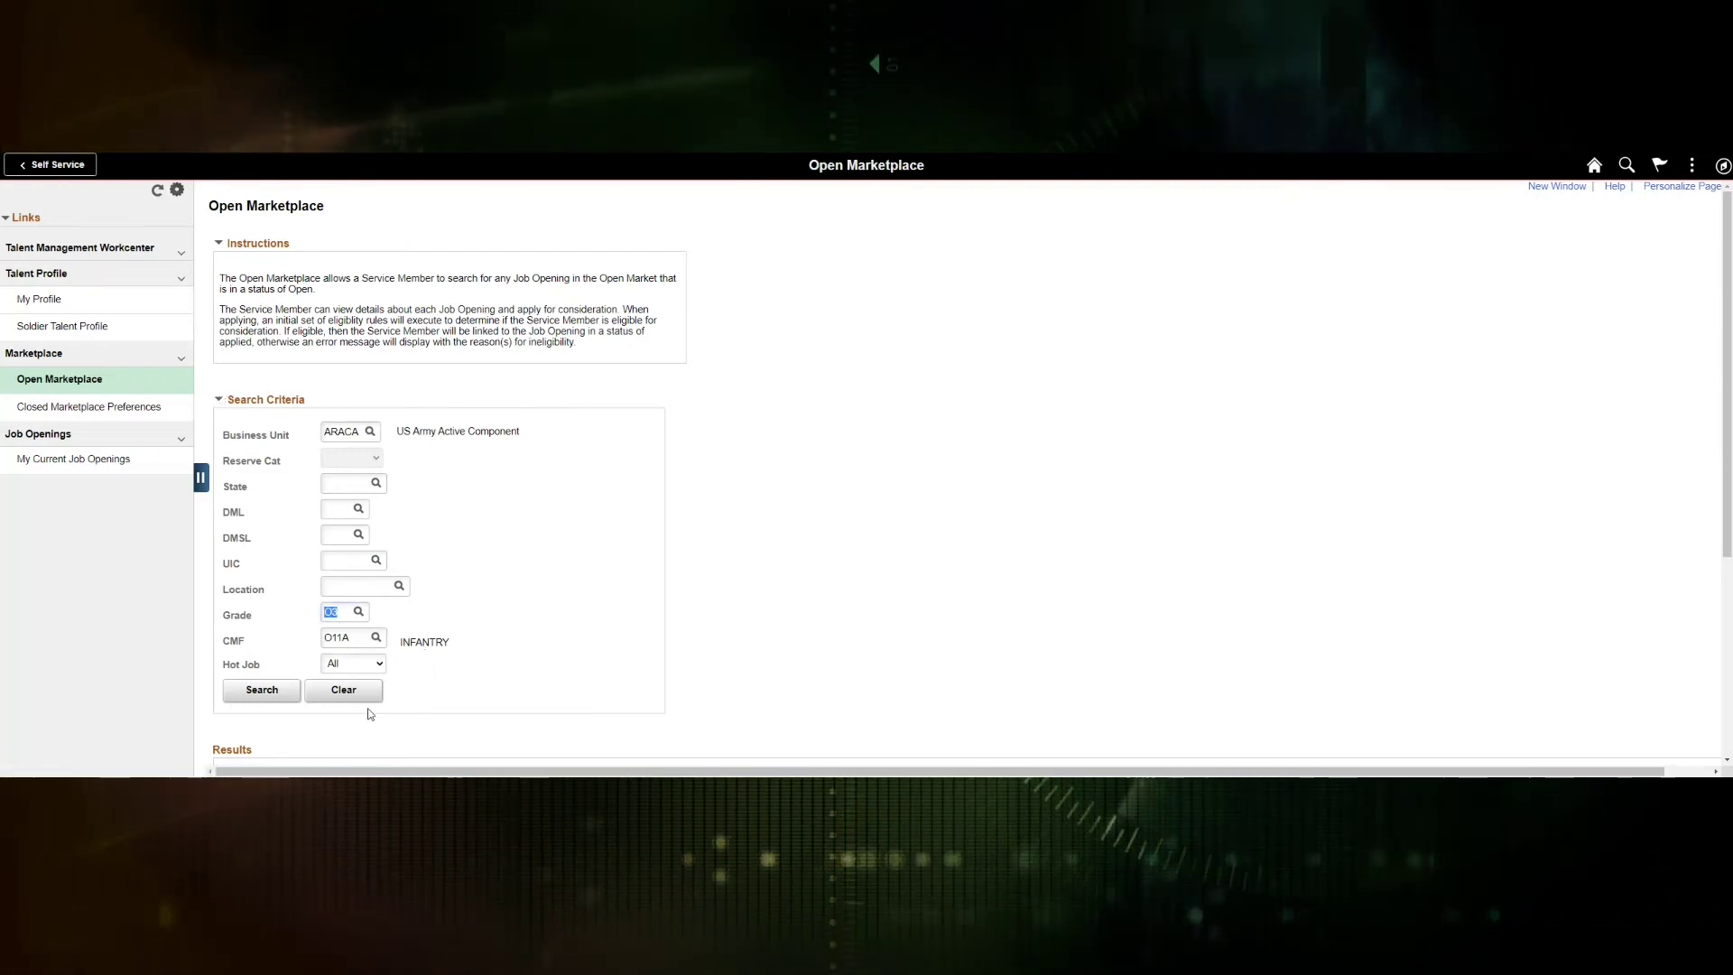
pyautogui.click(343, 690)
pyautogui.click(343, 431)
pyautogui.write('araca')
pyautogui.press('Tab')
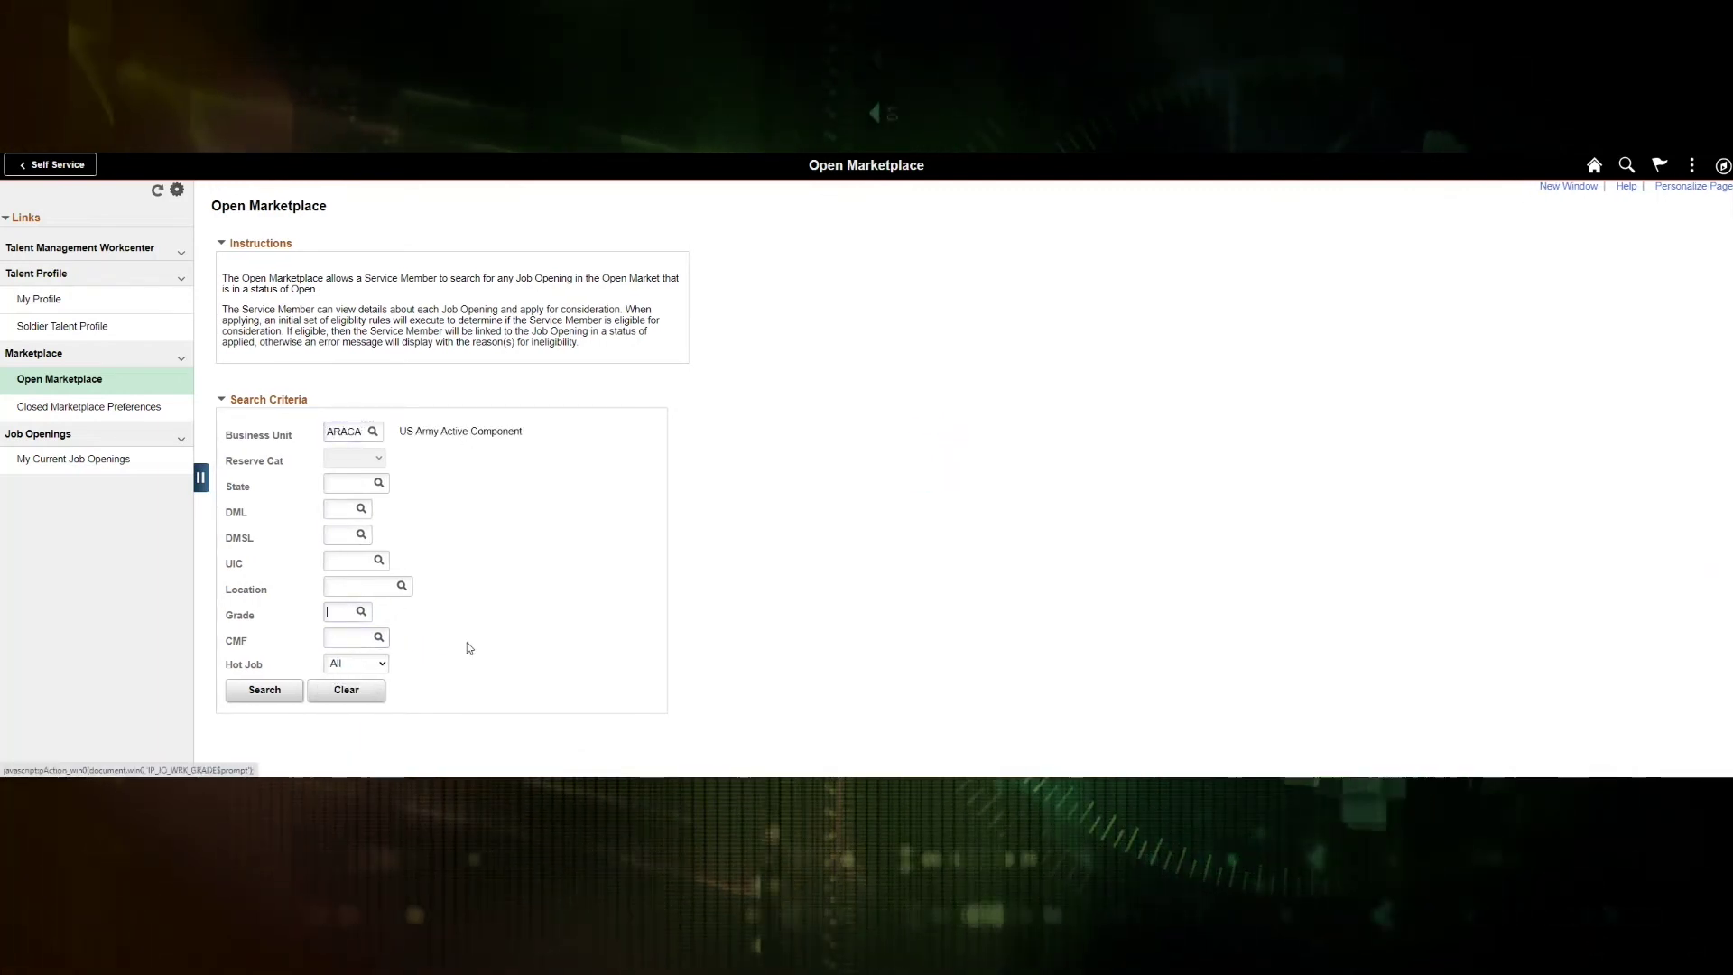
pyautogui.write('e')
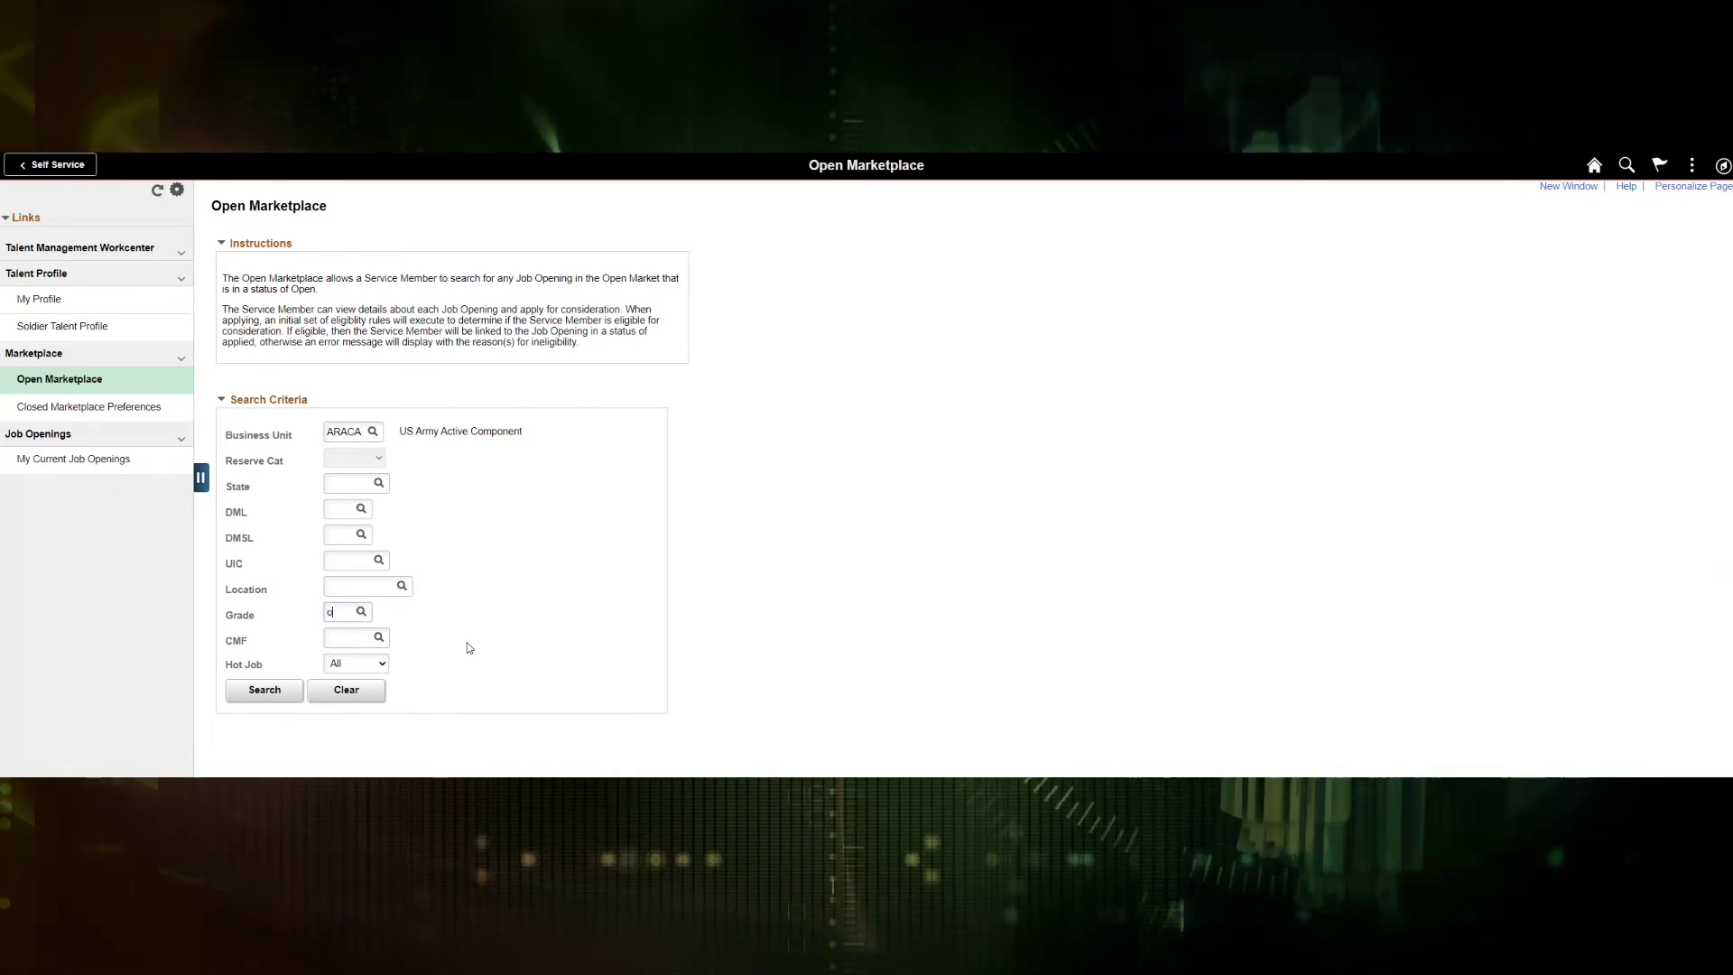
pyautogui.write('5')
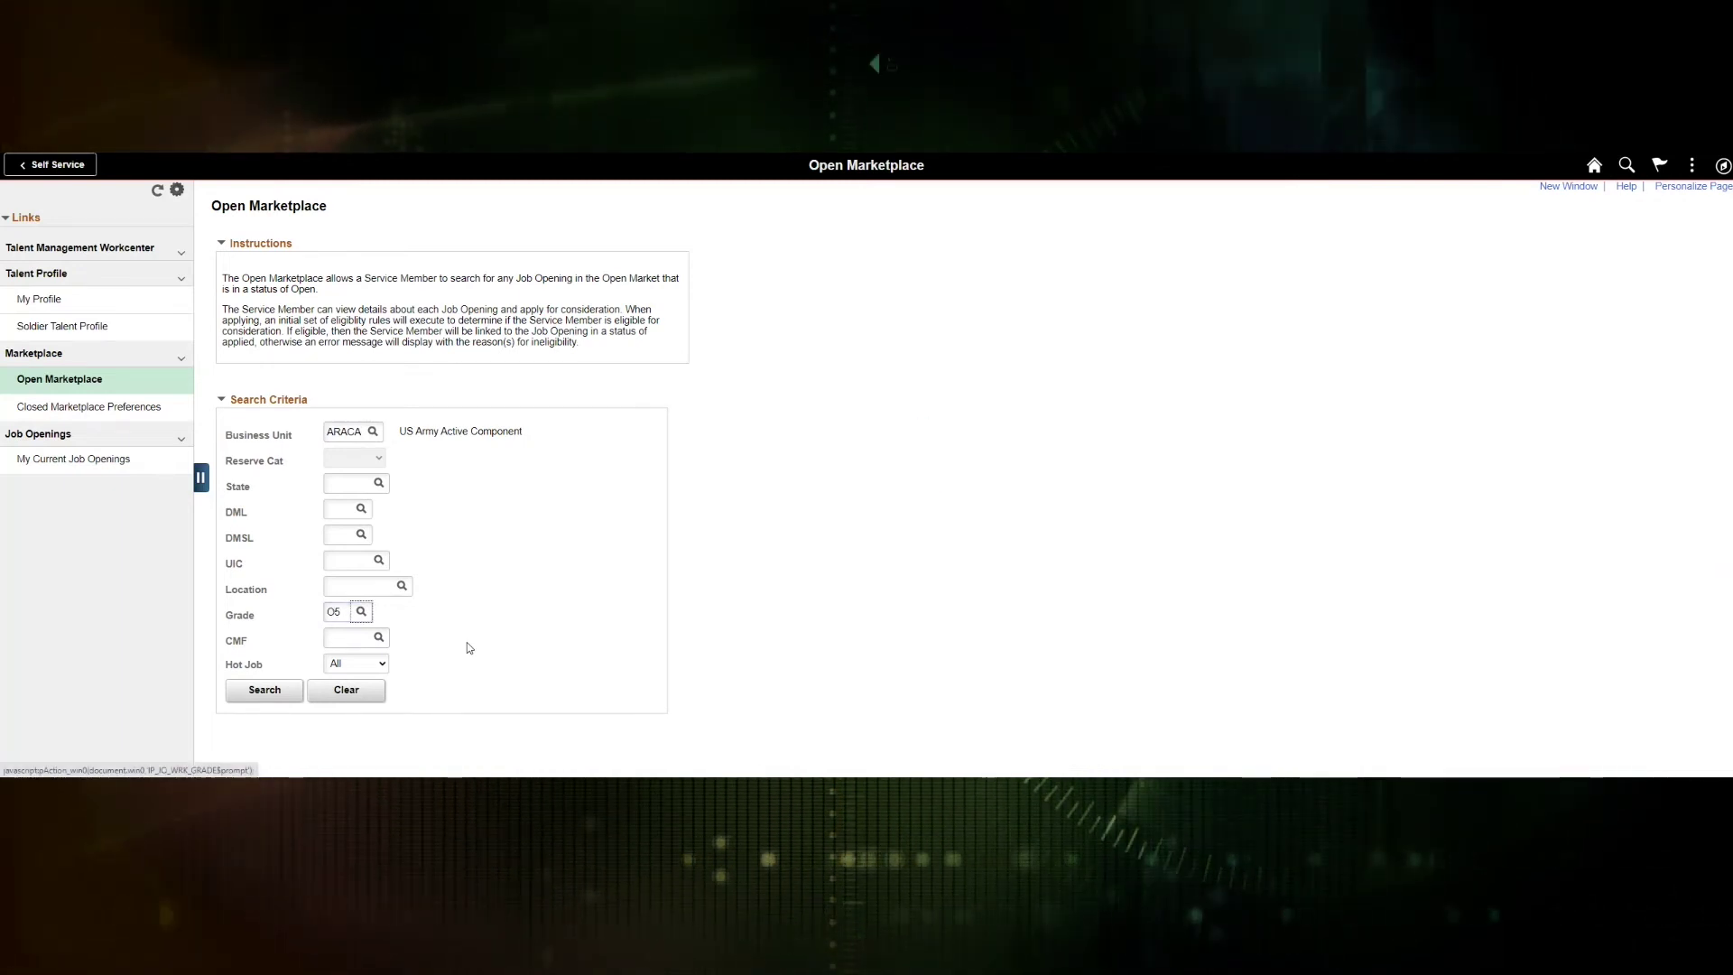
pyautogui.click(264, 690)
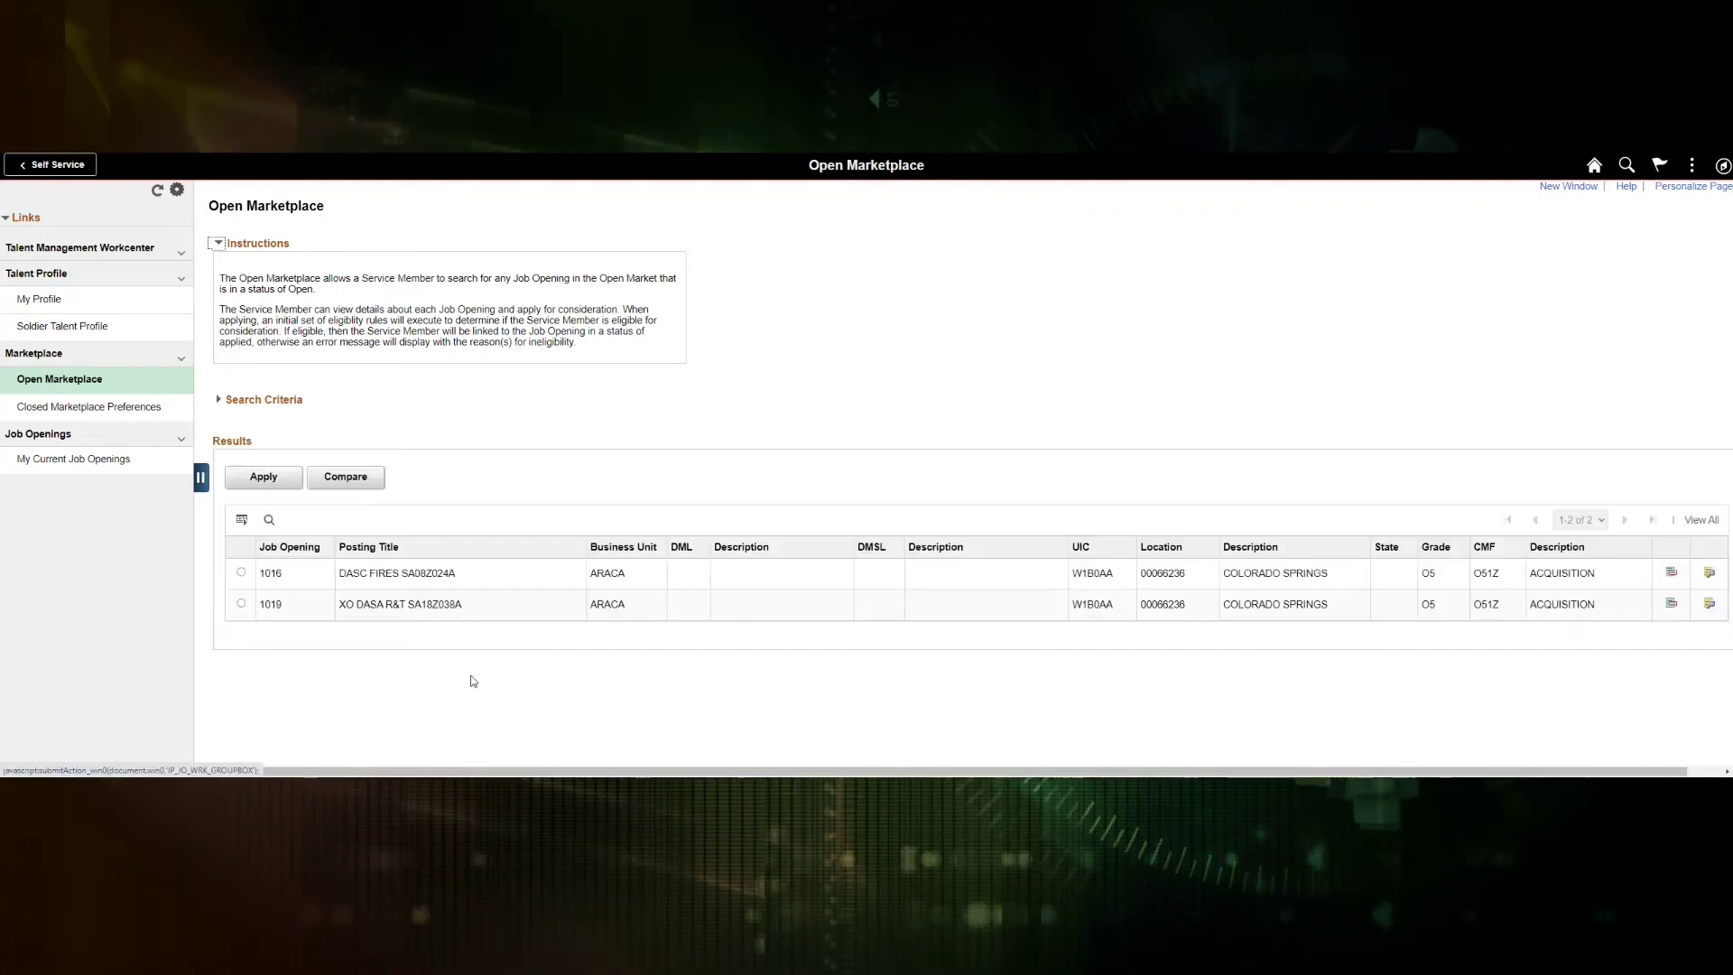
# Try to apply for the XO DASA R&T acquisition opening and close the resulting message
pyautogui.click(242, 605)
pyautogui.click(264, 476)
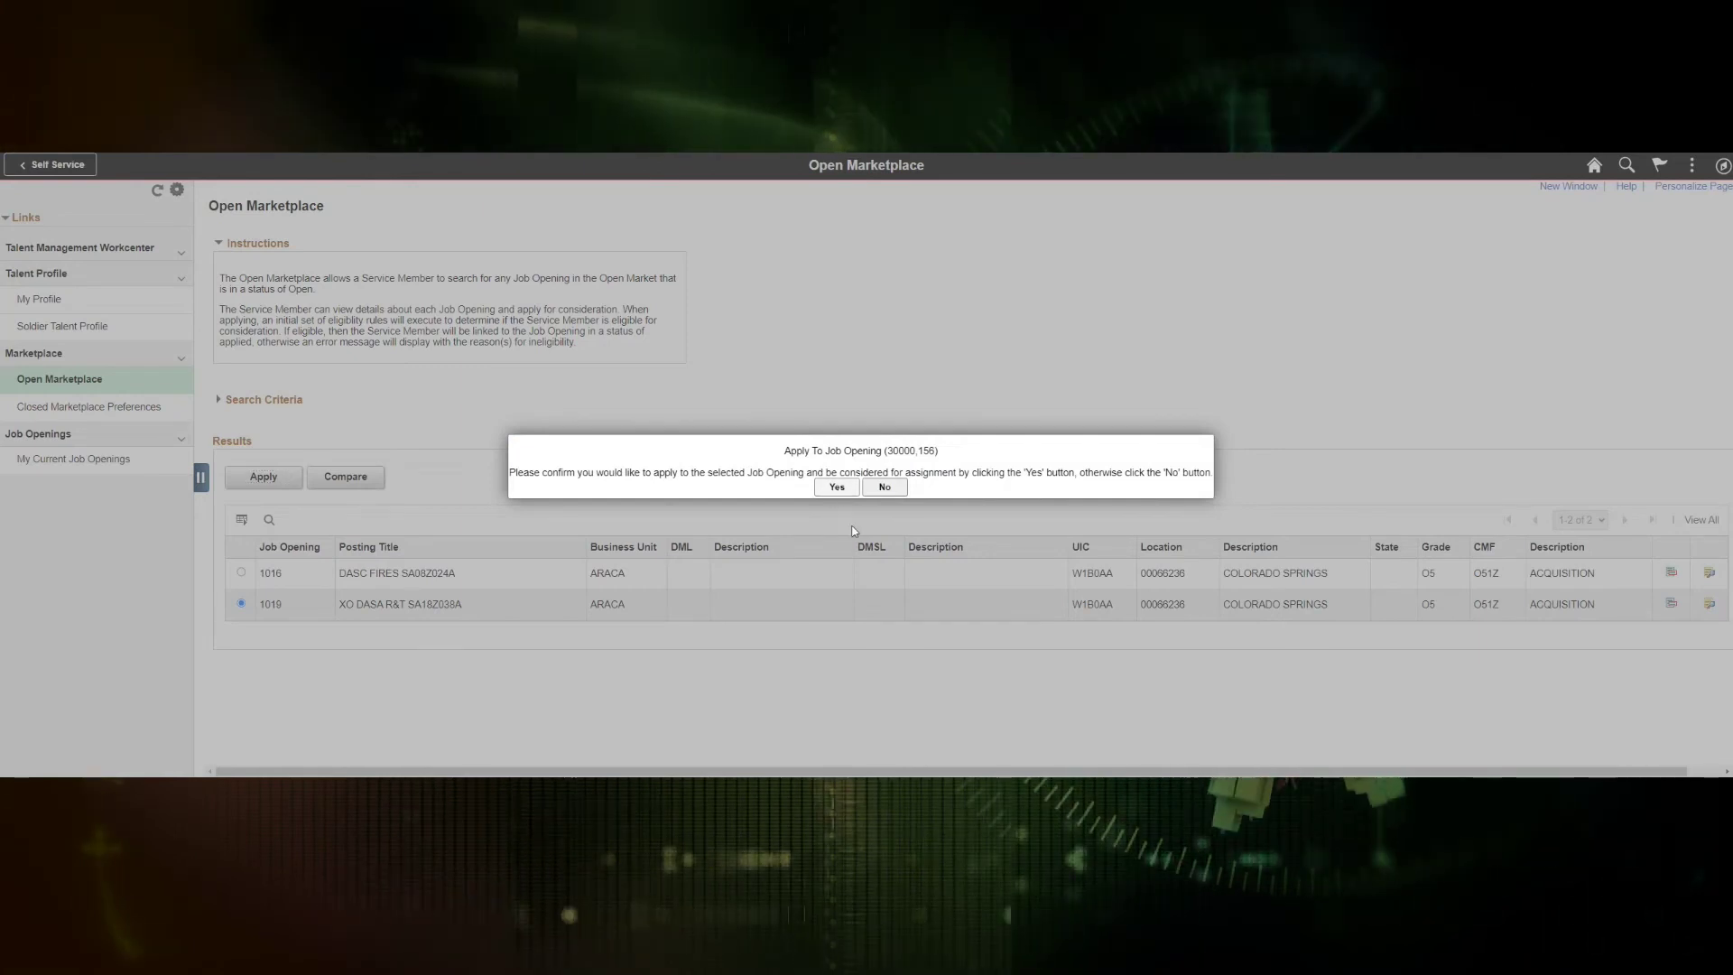
pyautogui.click(835, 487)
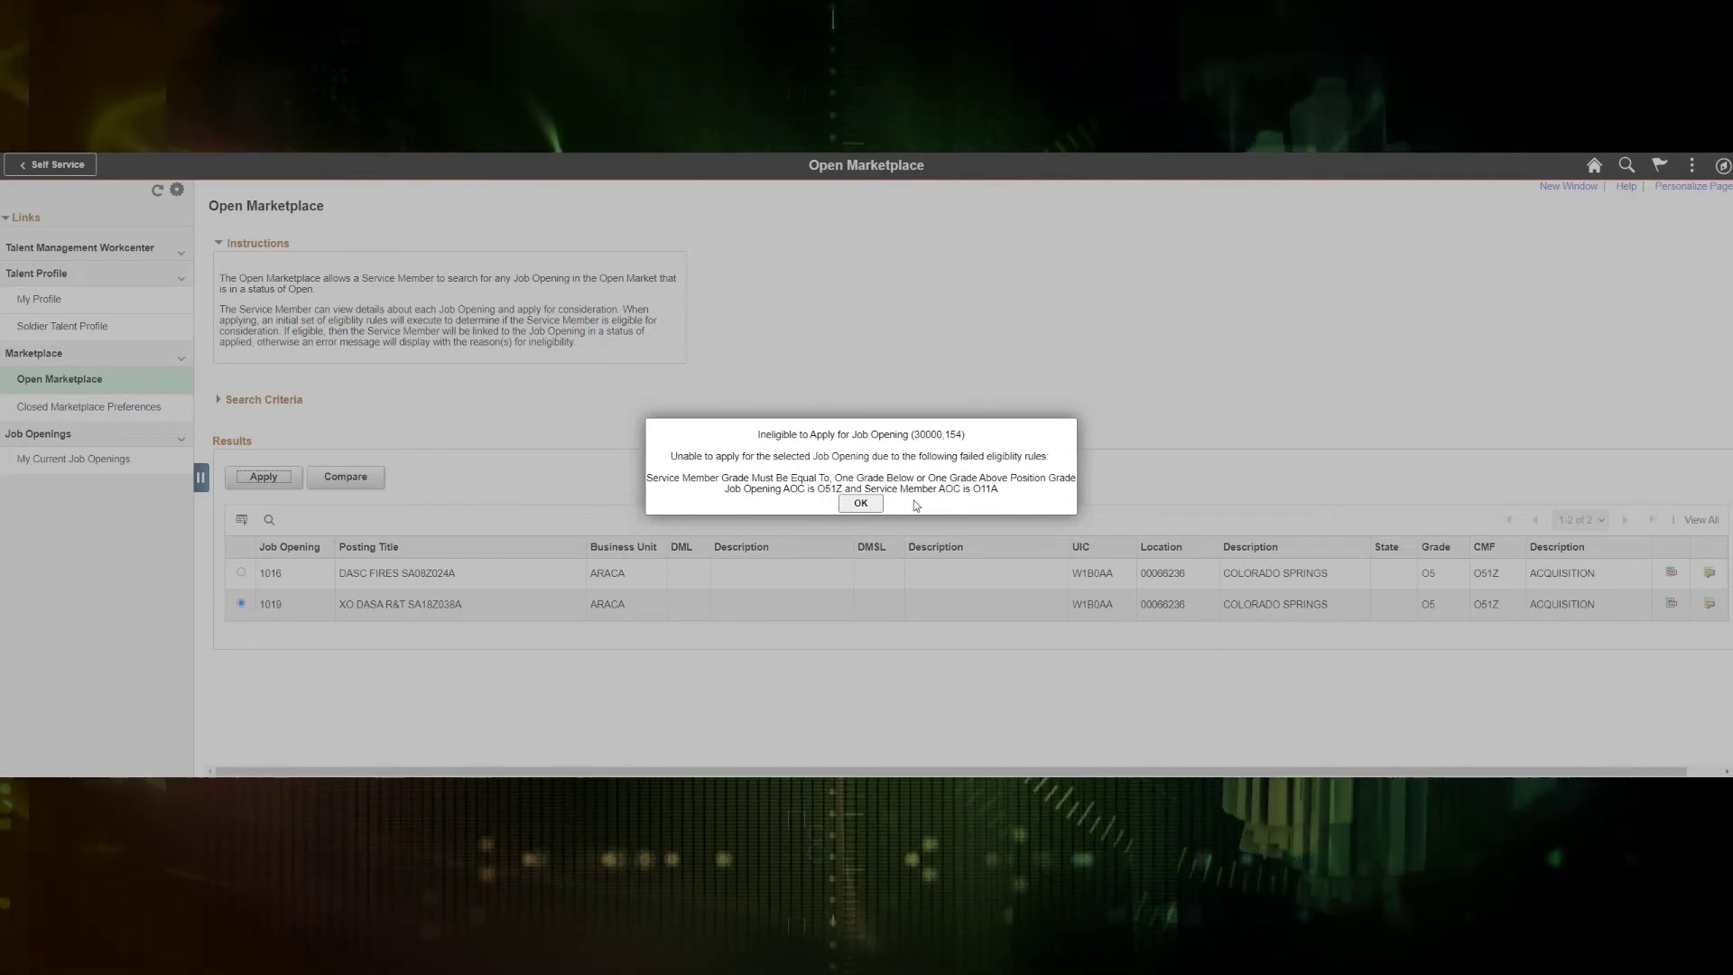
pyautogui.click(860, 503)
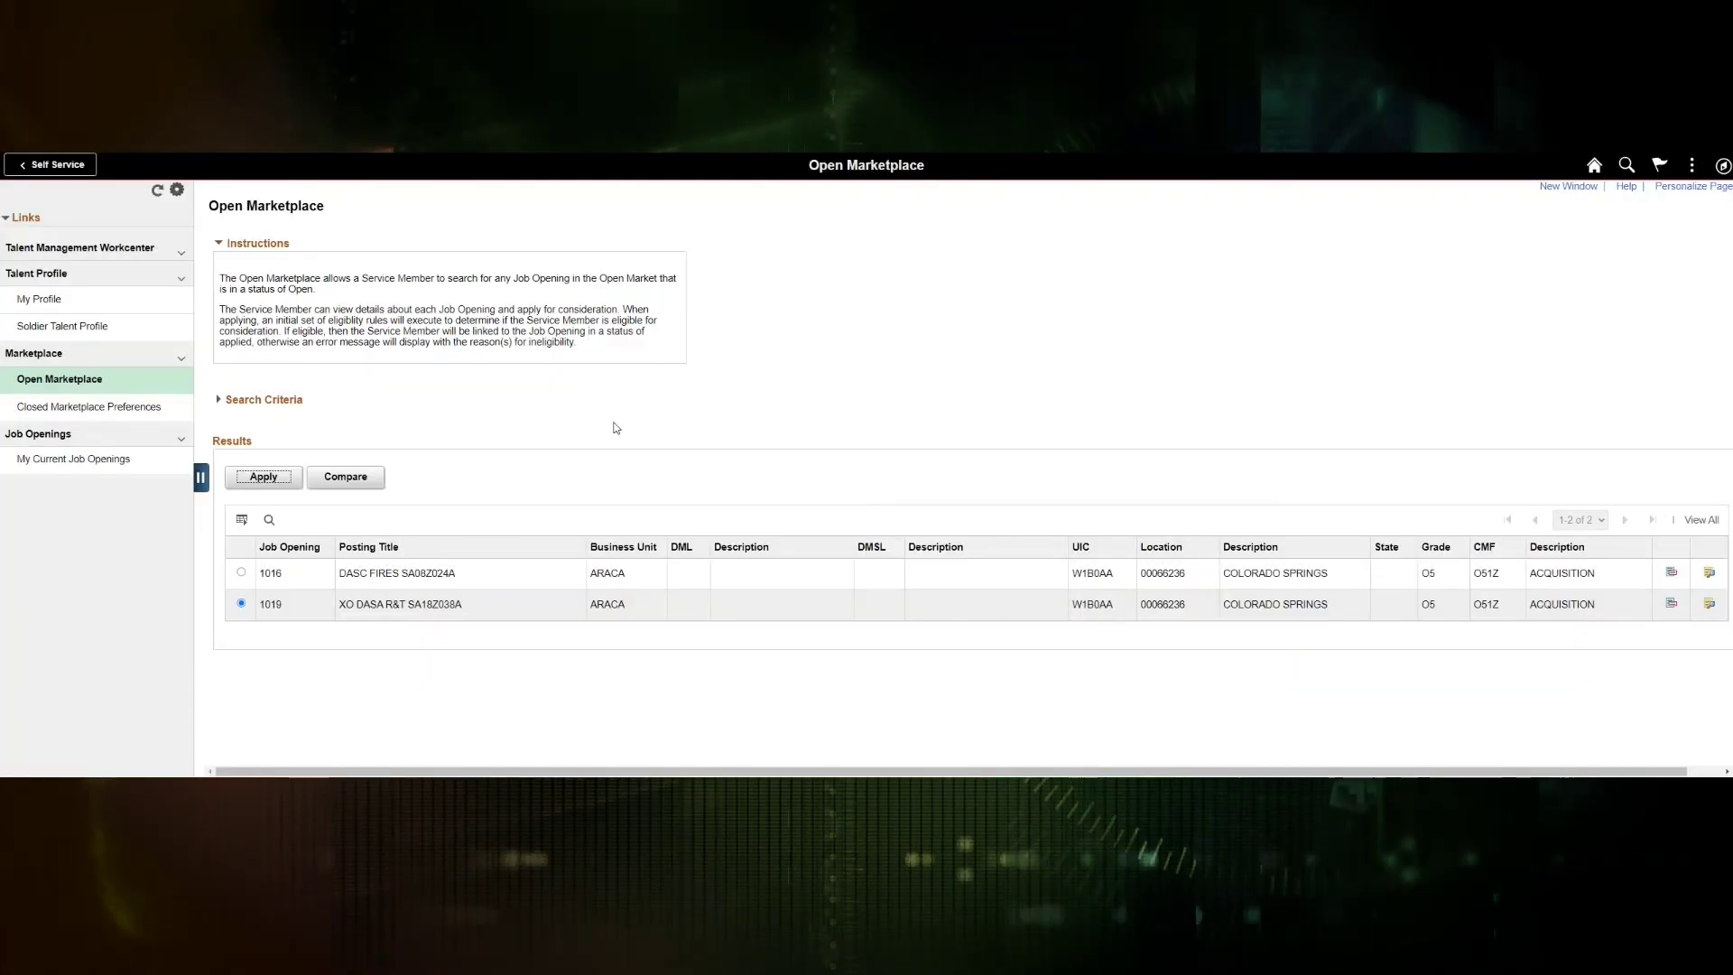
# Open My Current Job Openings and view the offer status choices for the Operations Officer opening without choosing one
pyautogui.click(109, 460)
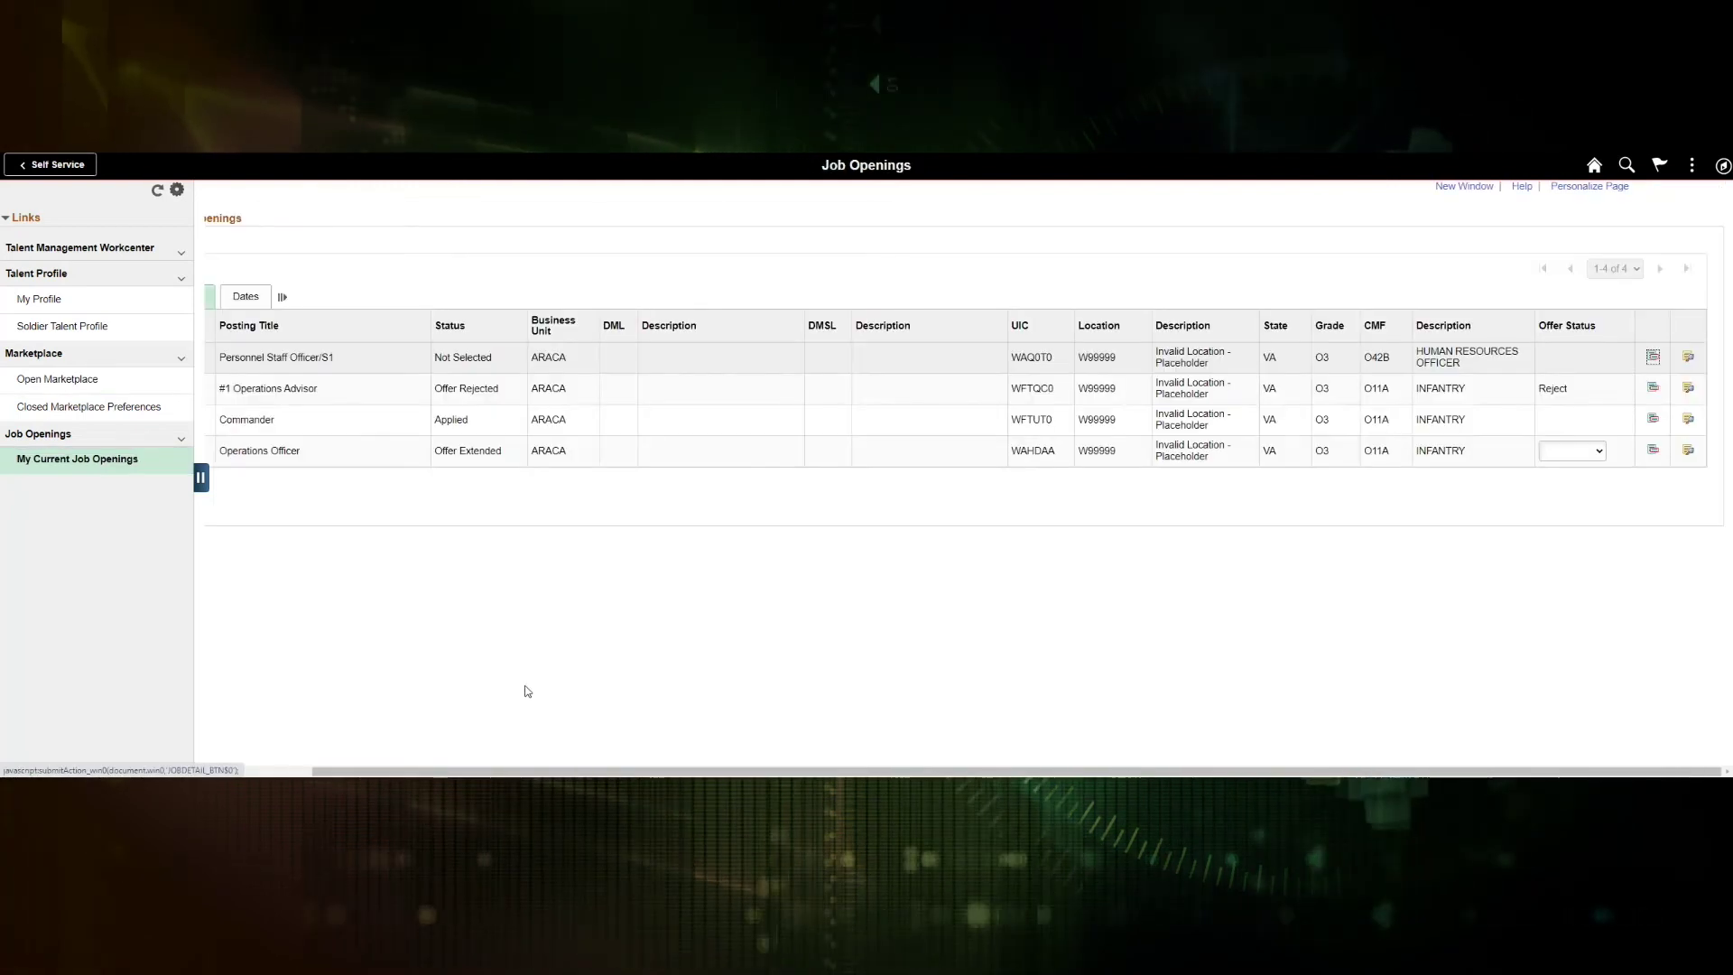
pyautogui.click(284, 773)
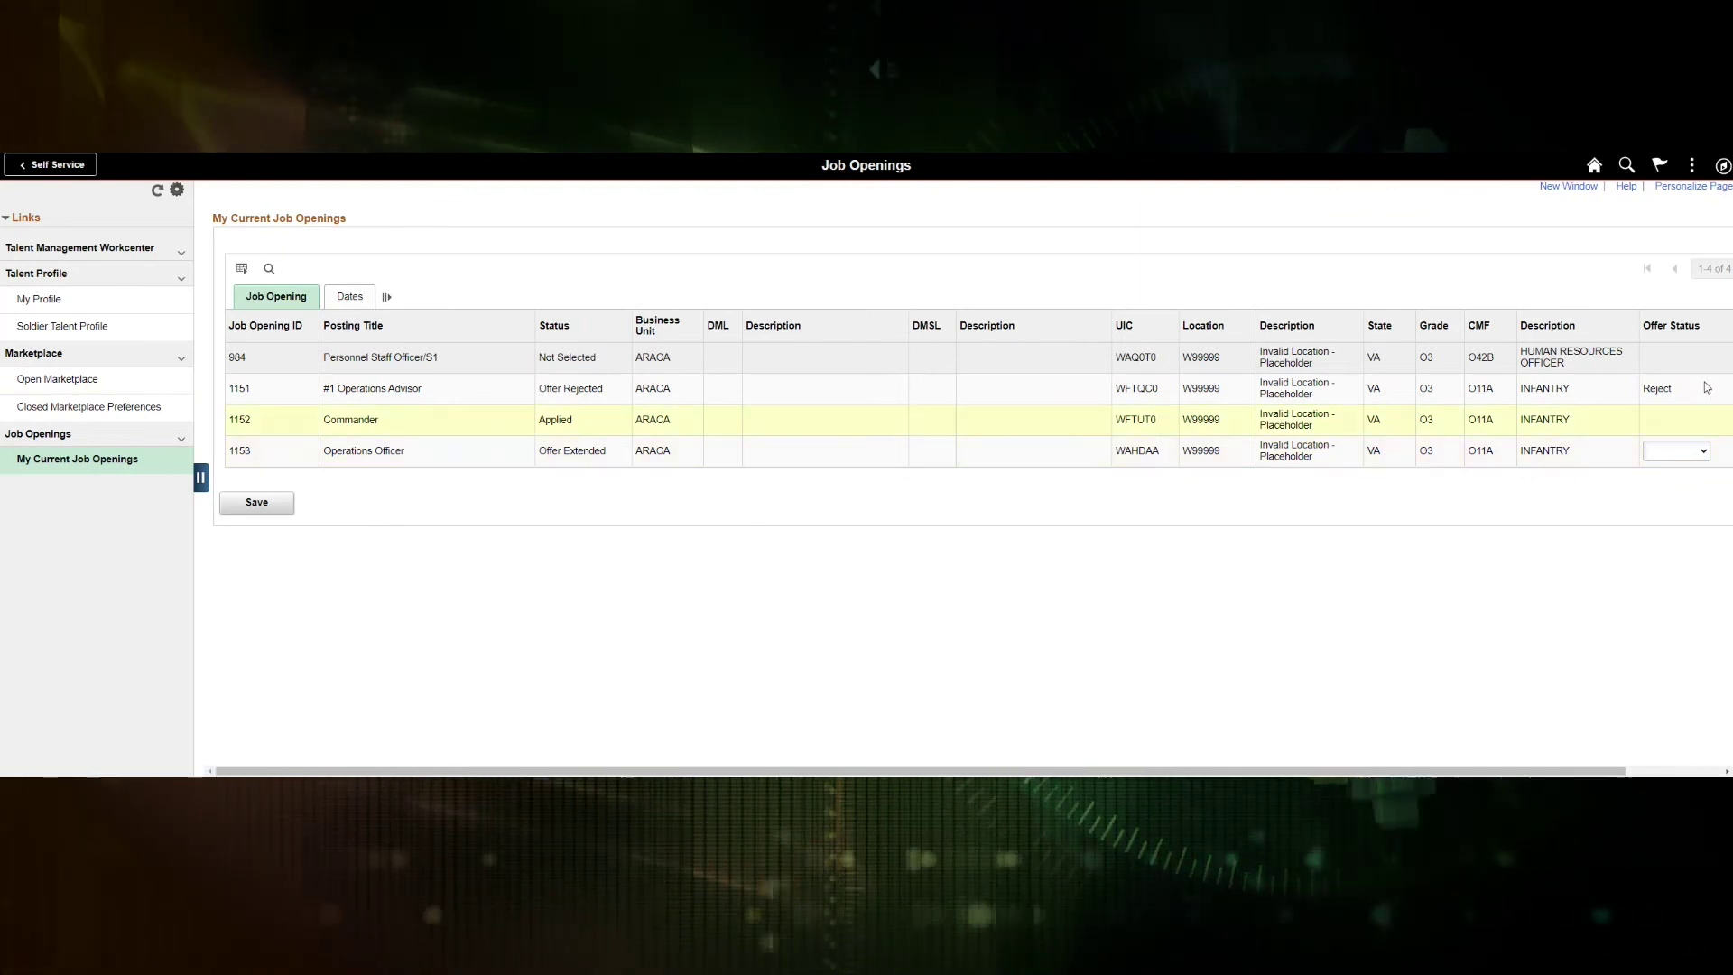
pyautogui.click(1704, 451)
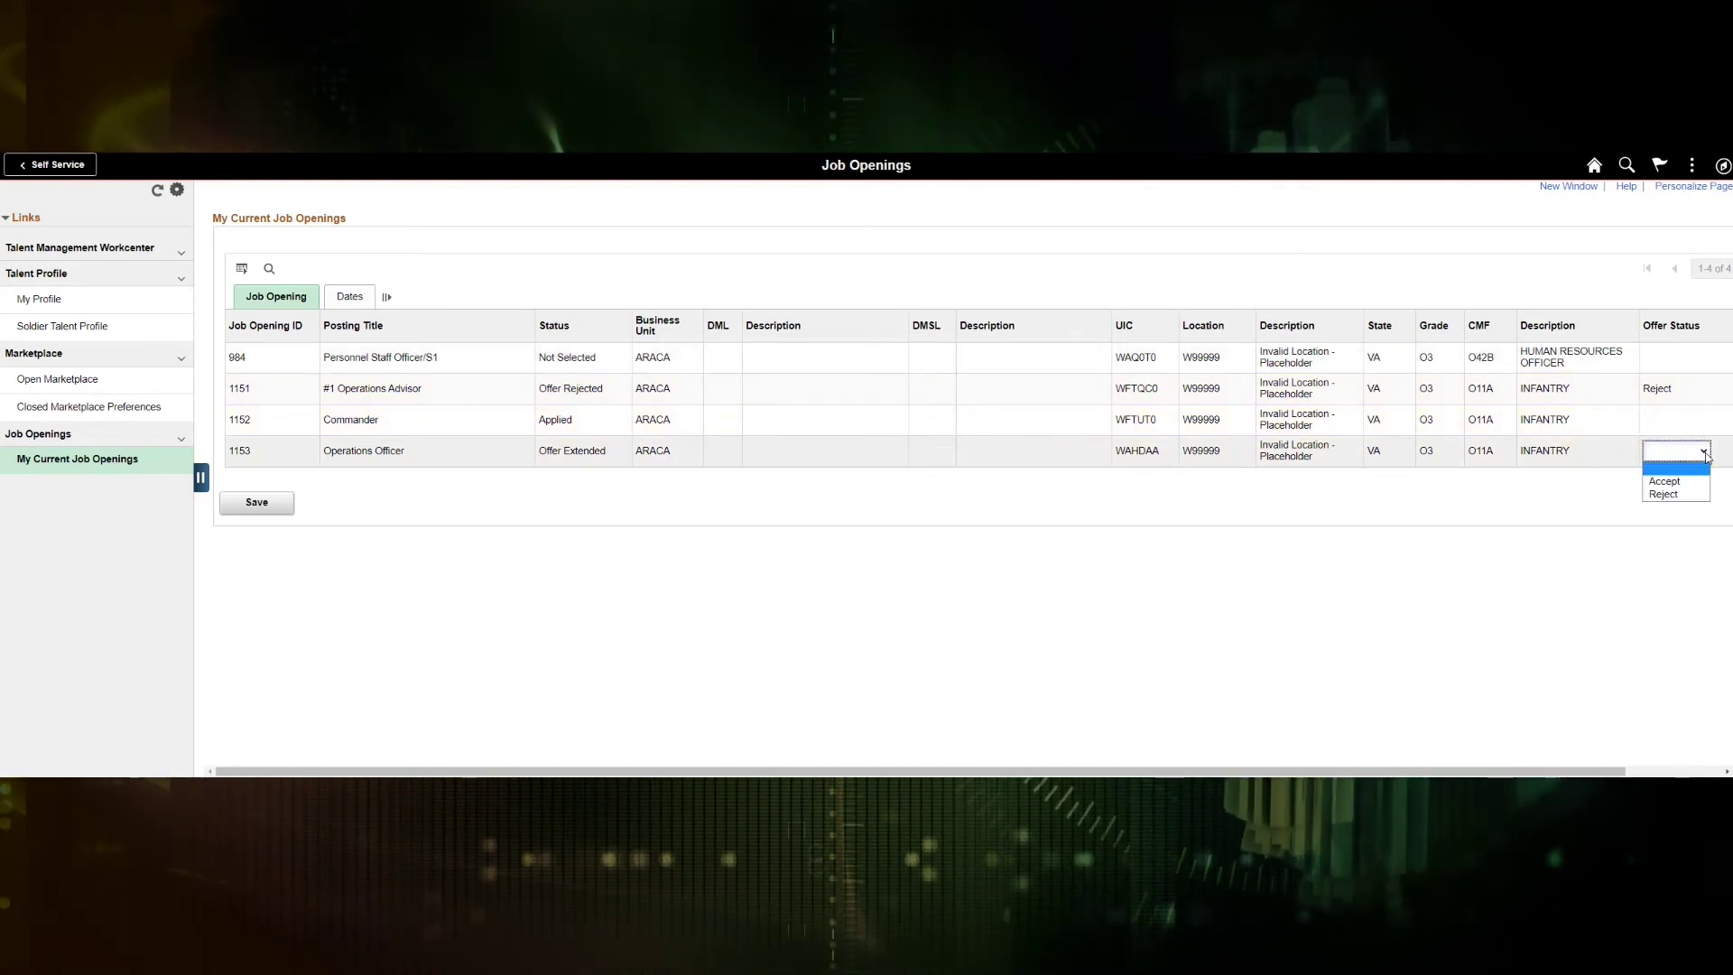
pyautogui.click(1689, 580)
pyautogui.click(1654, 773)
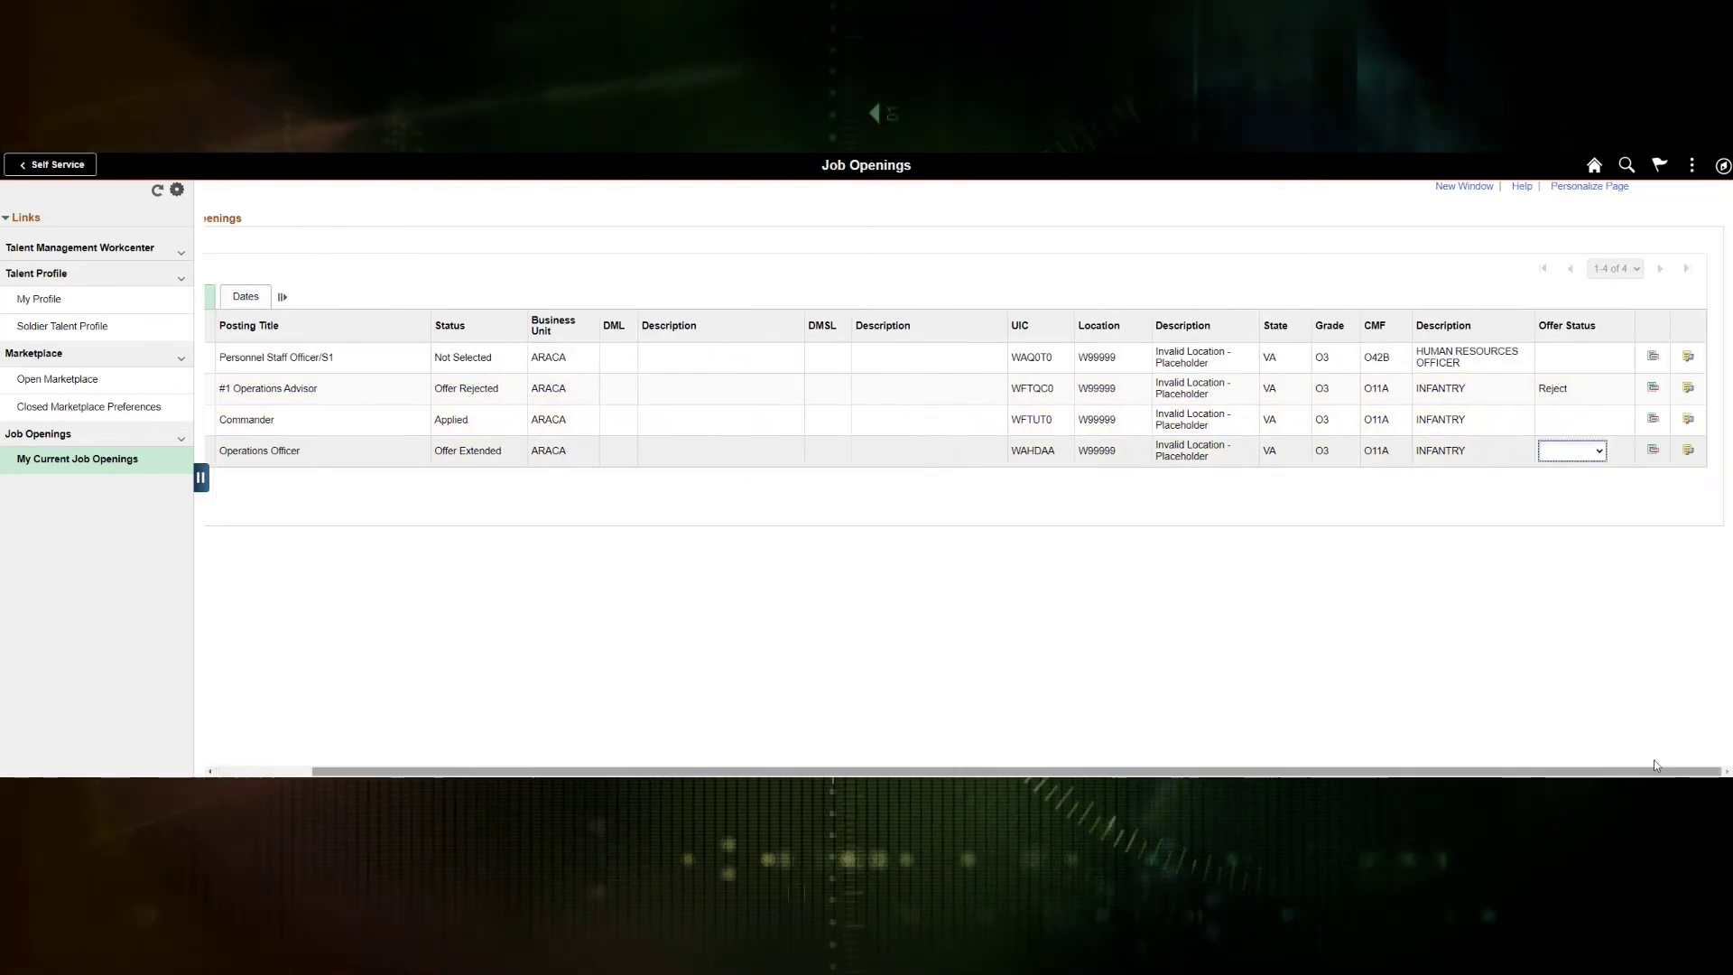
# Review the job opening details and posting details of the Operations Officer opening, closing each one
pyautogui.click(1651, 453)
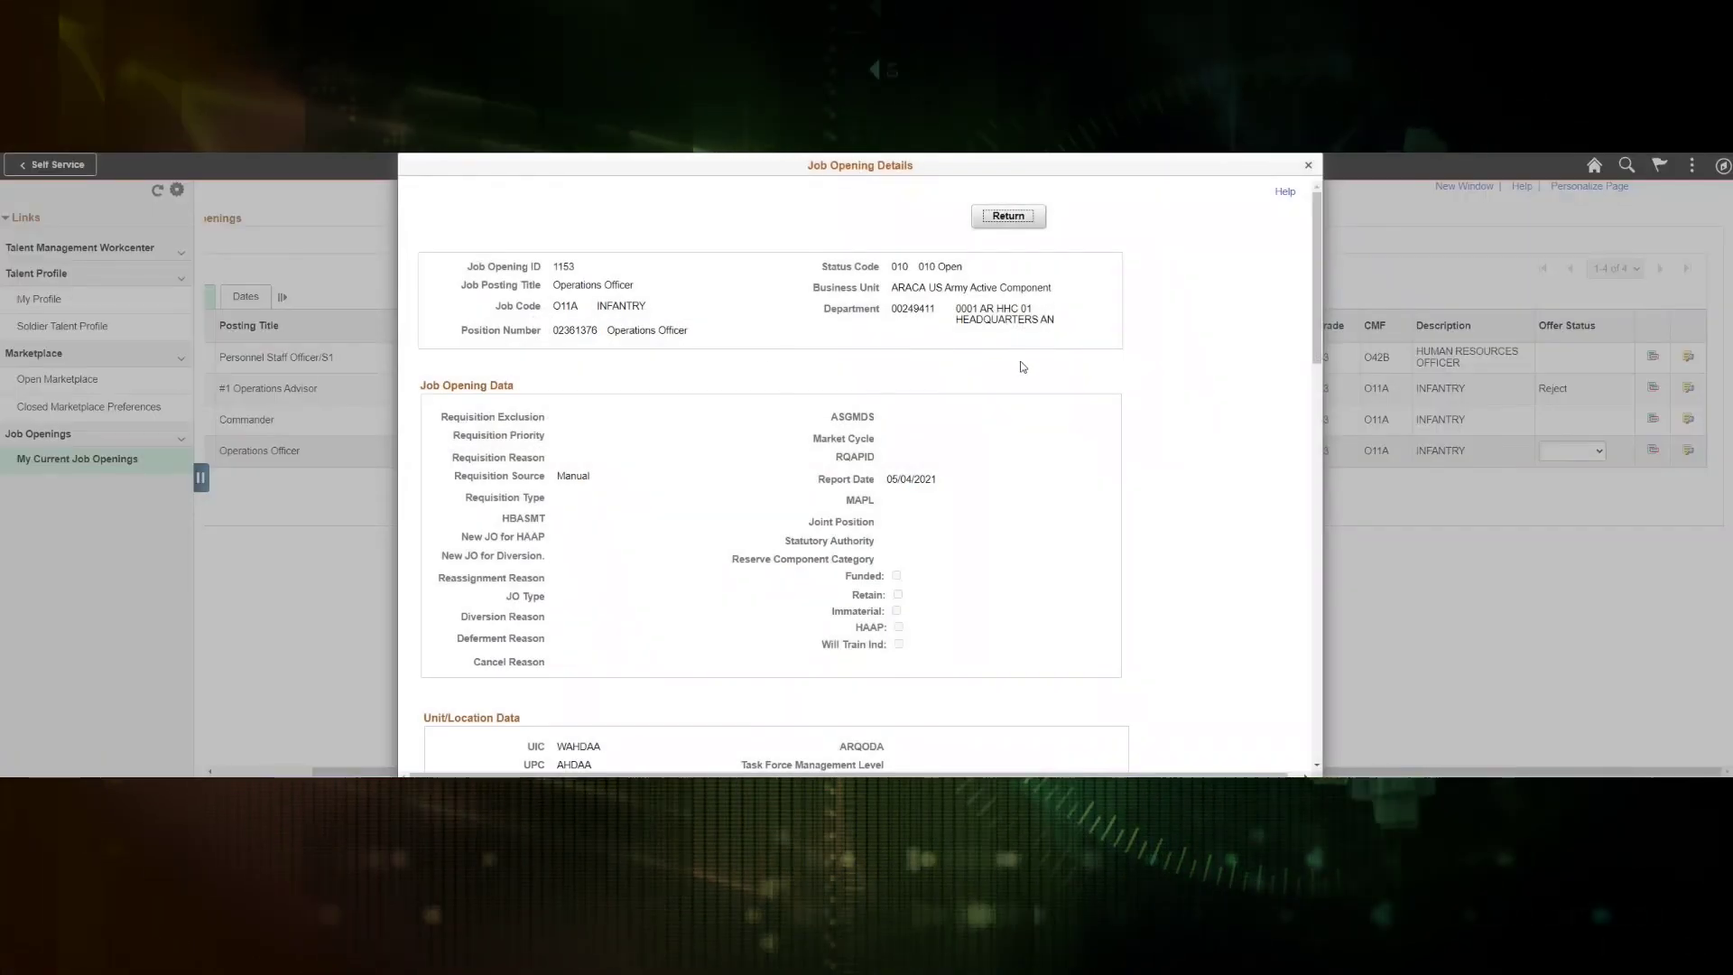
pyautogui.click(1006, 217)
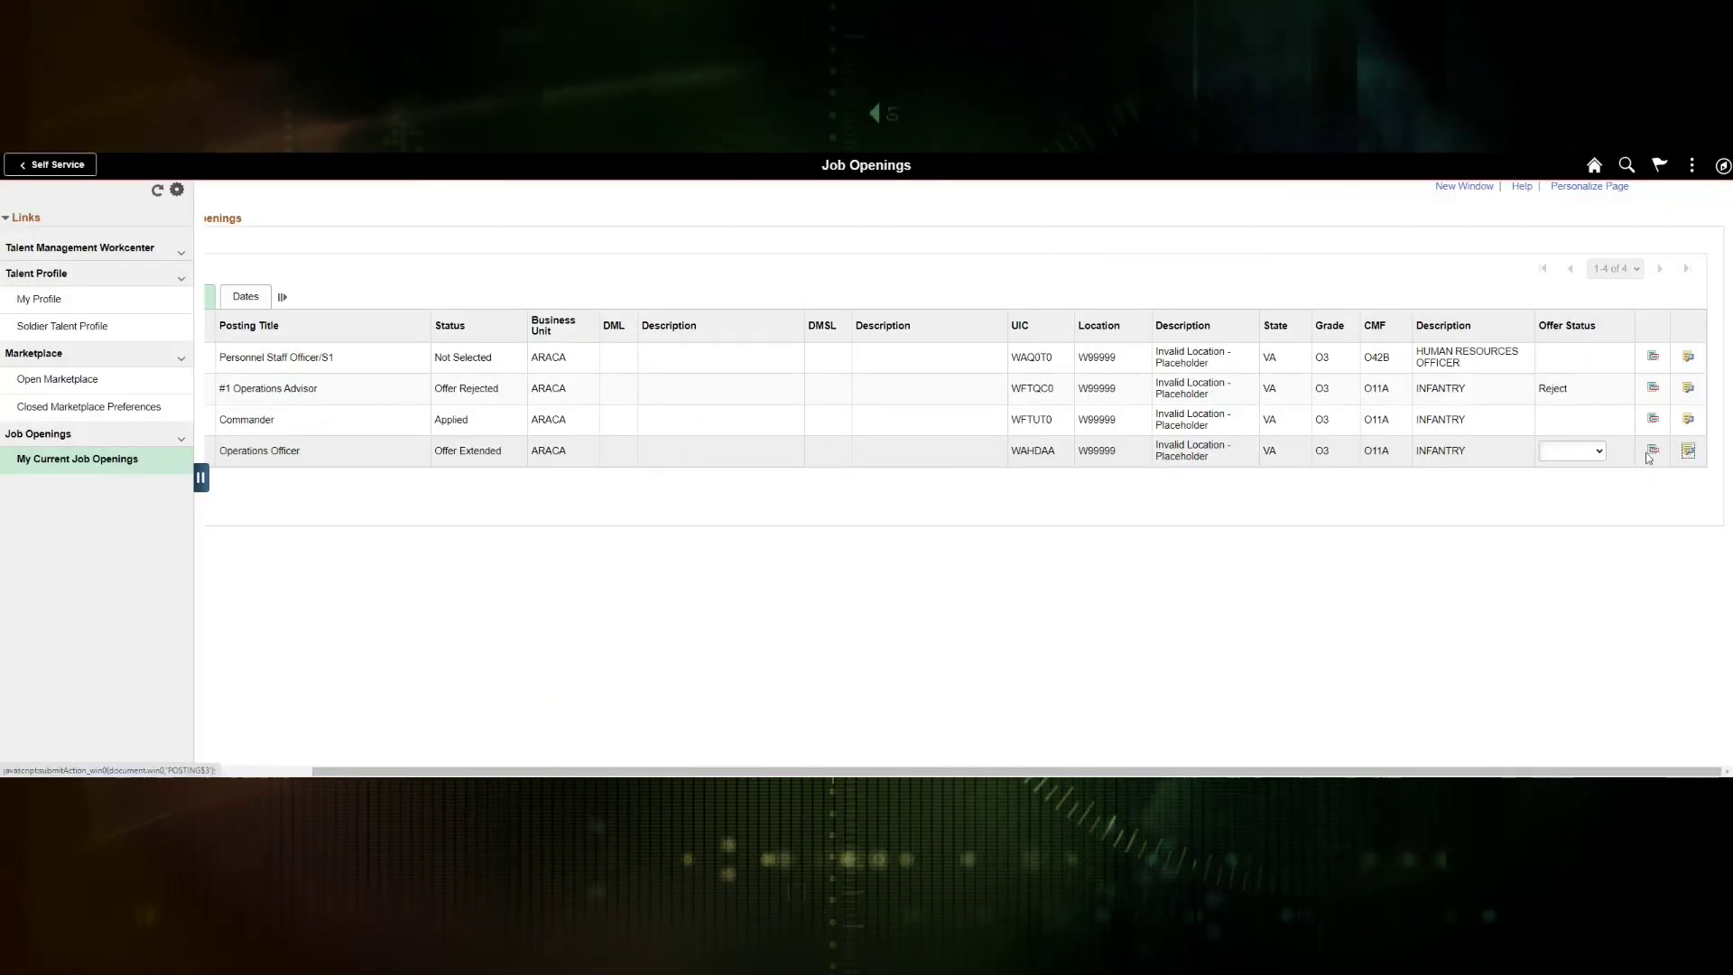
pyautogui.click(1687, 451)
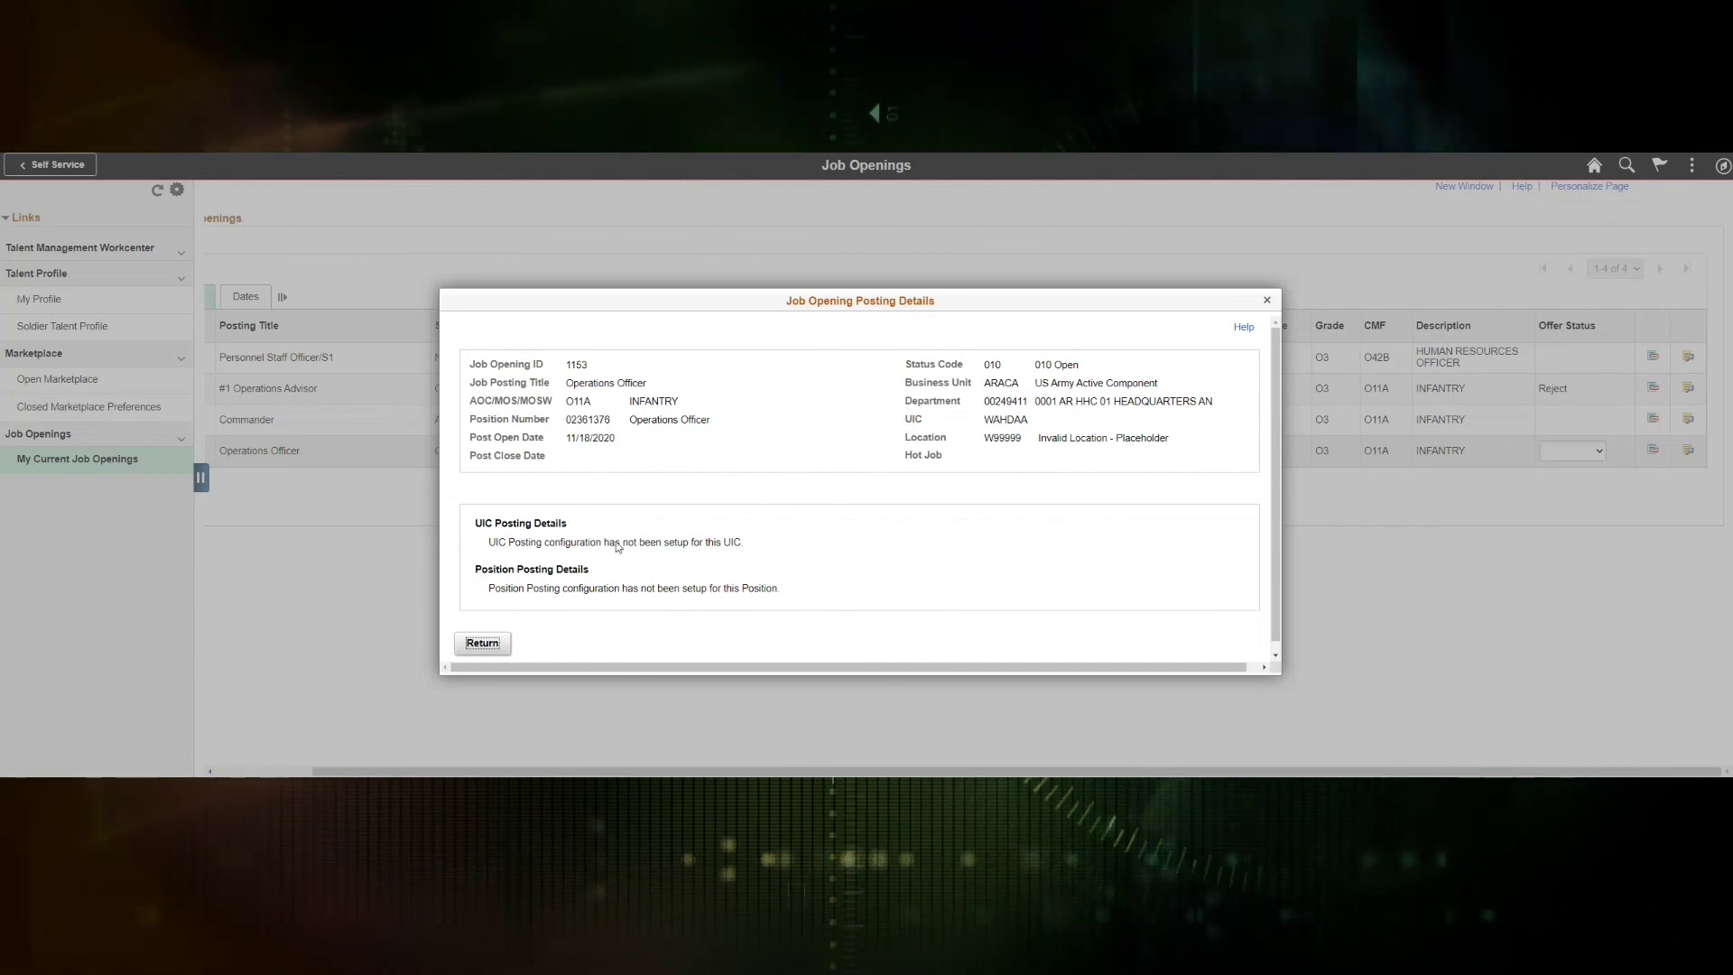
pyautogui.click(481, 643)
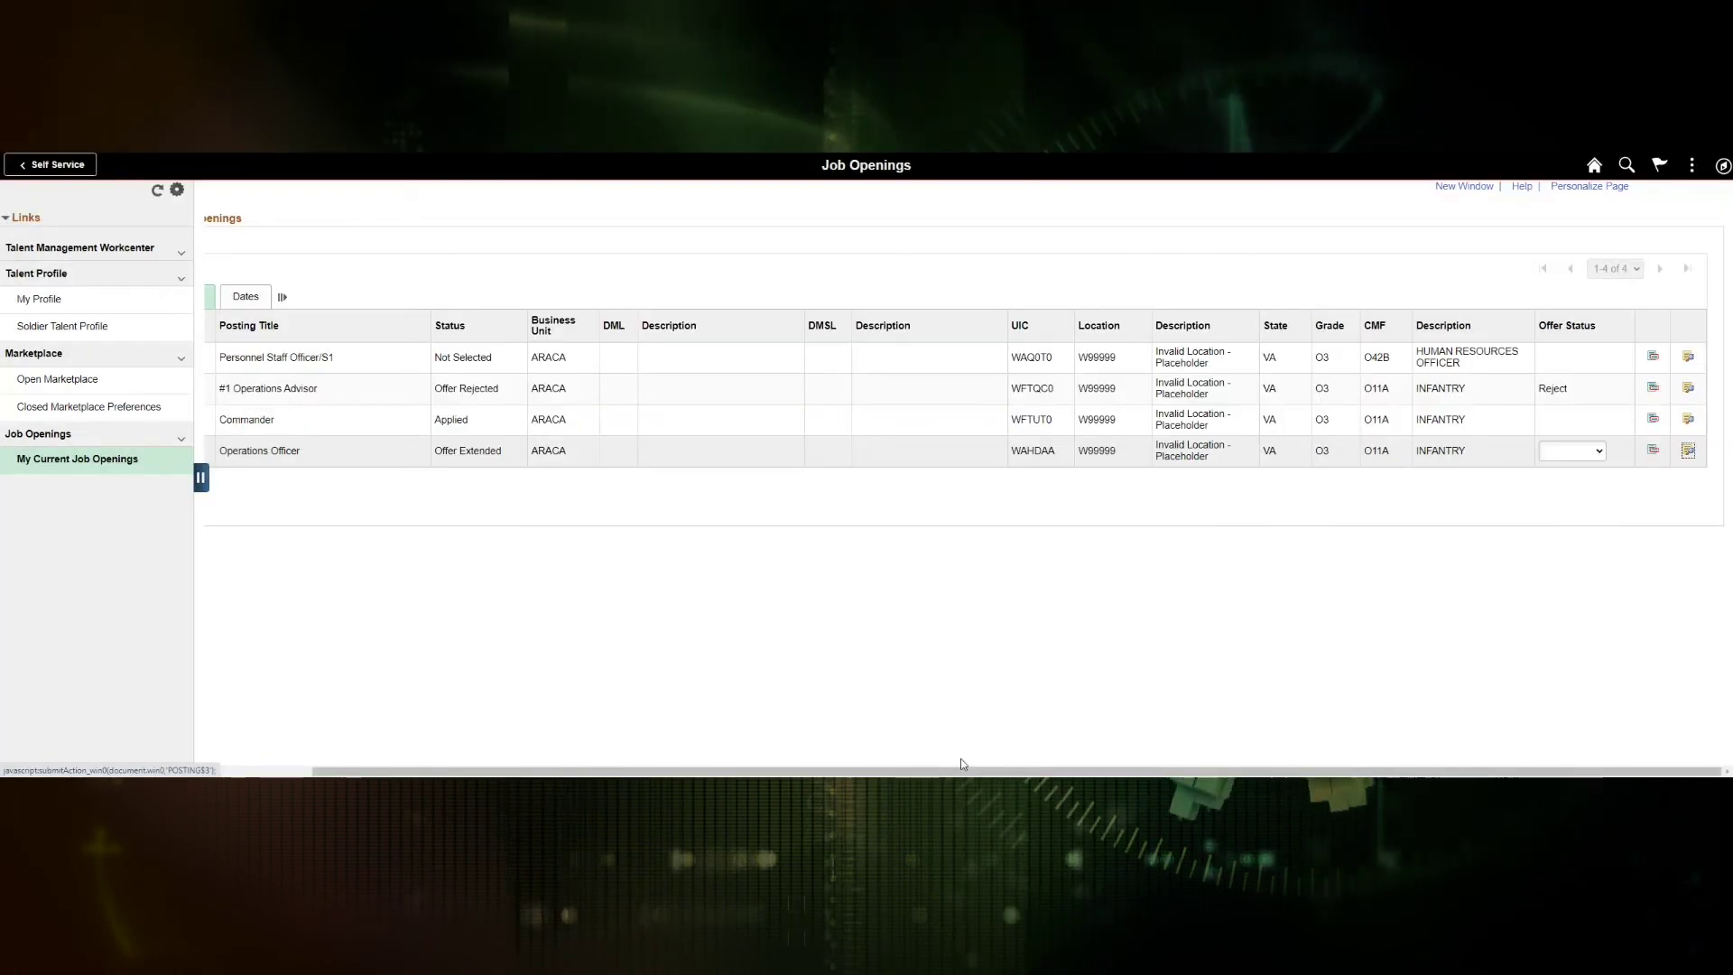
# Set the offer status of the Operations Officer opening to Accept and save the job openings
pyautogui.click(1598, 451)
pyautogui.click(1547, 481)
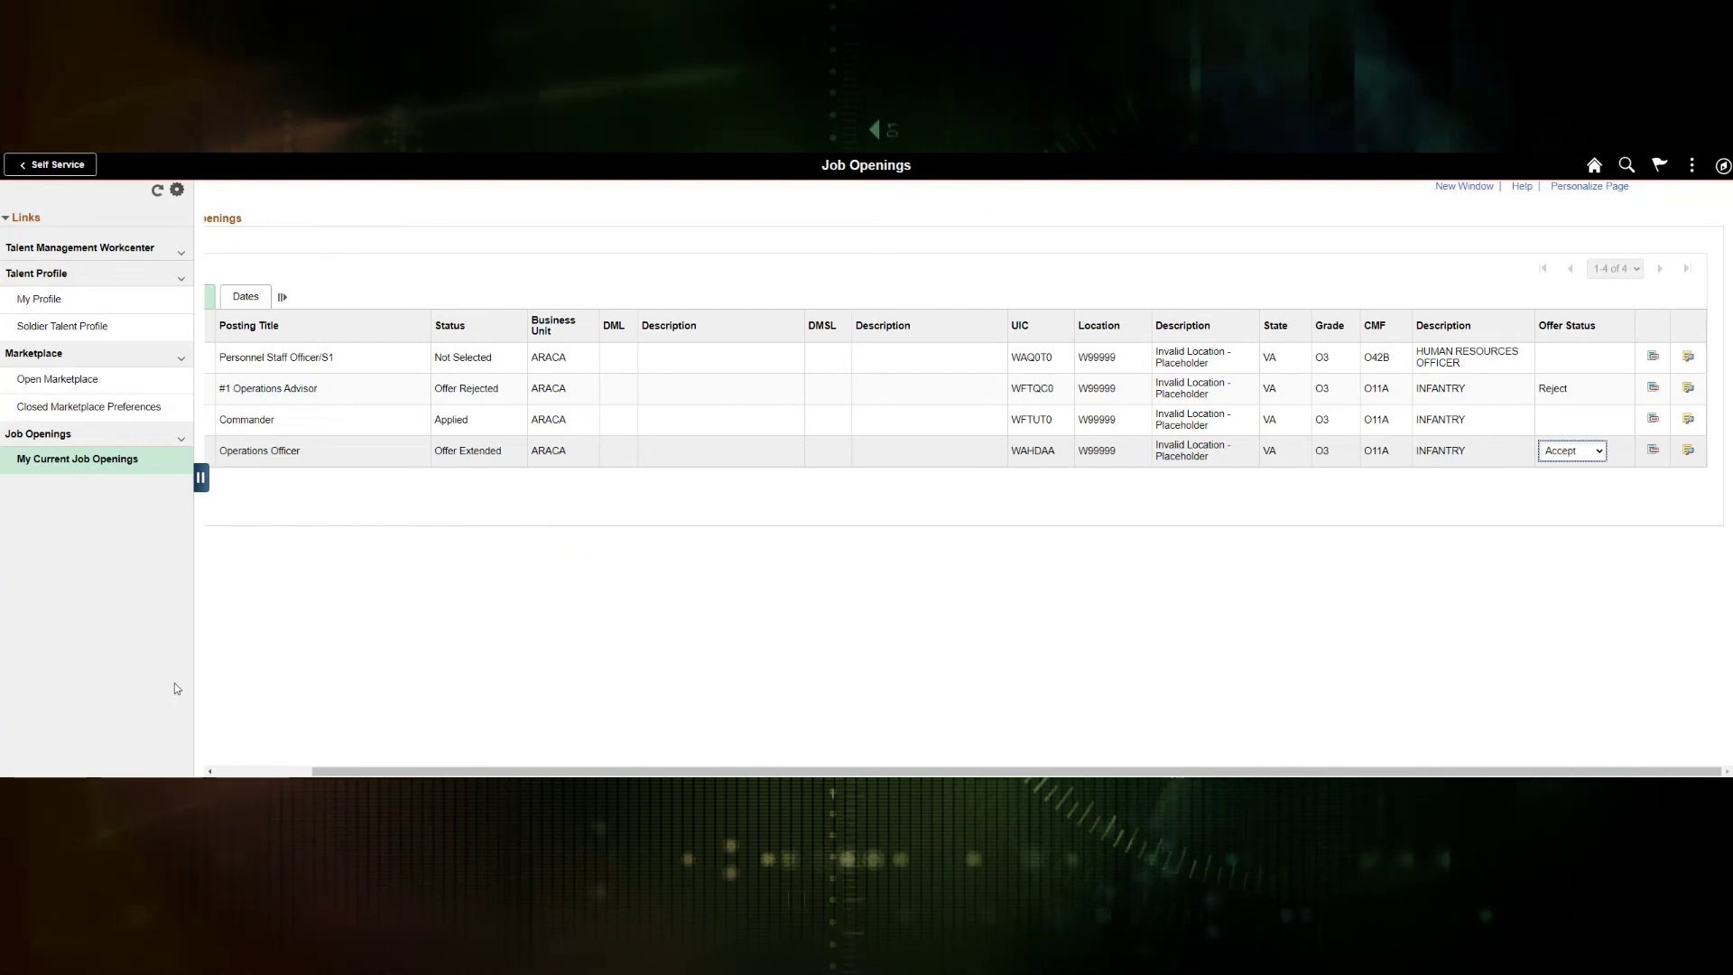
pyautogui.click(237, 765)
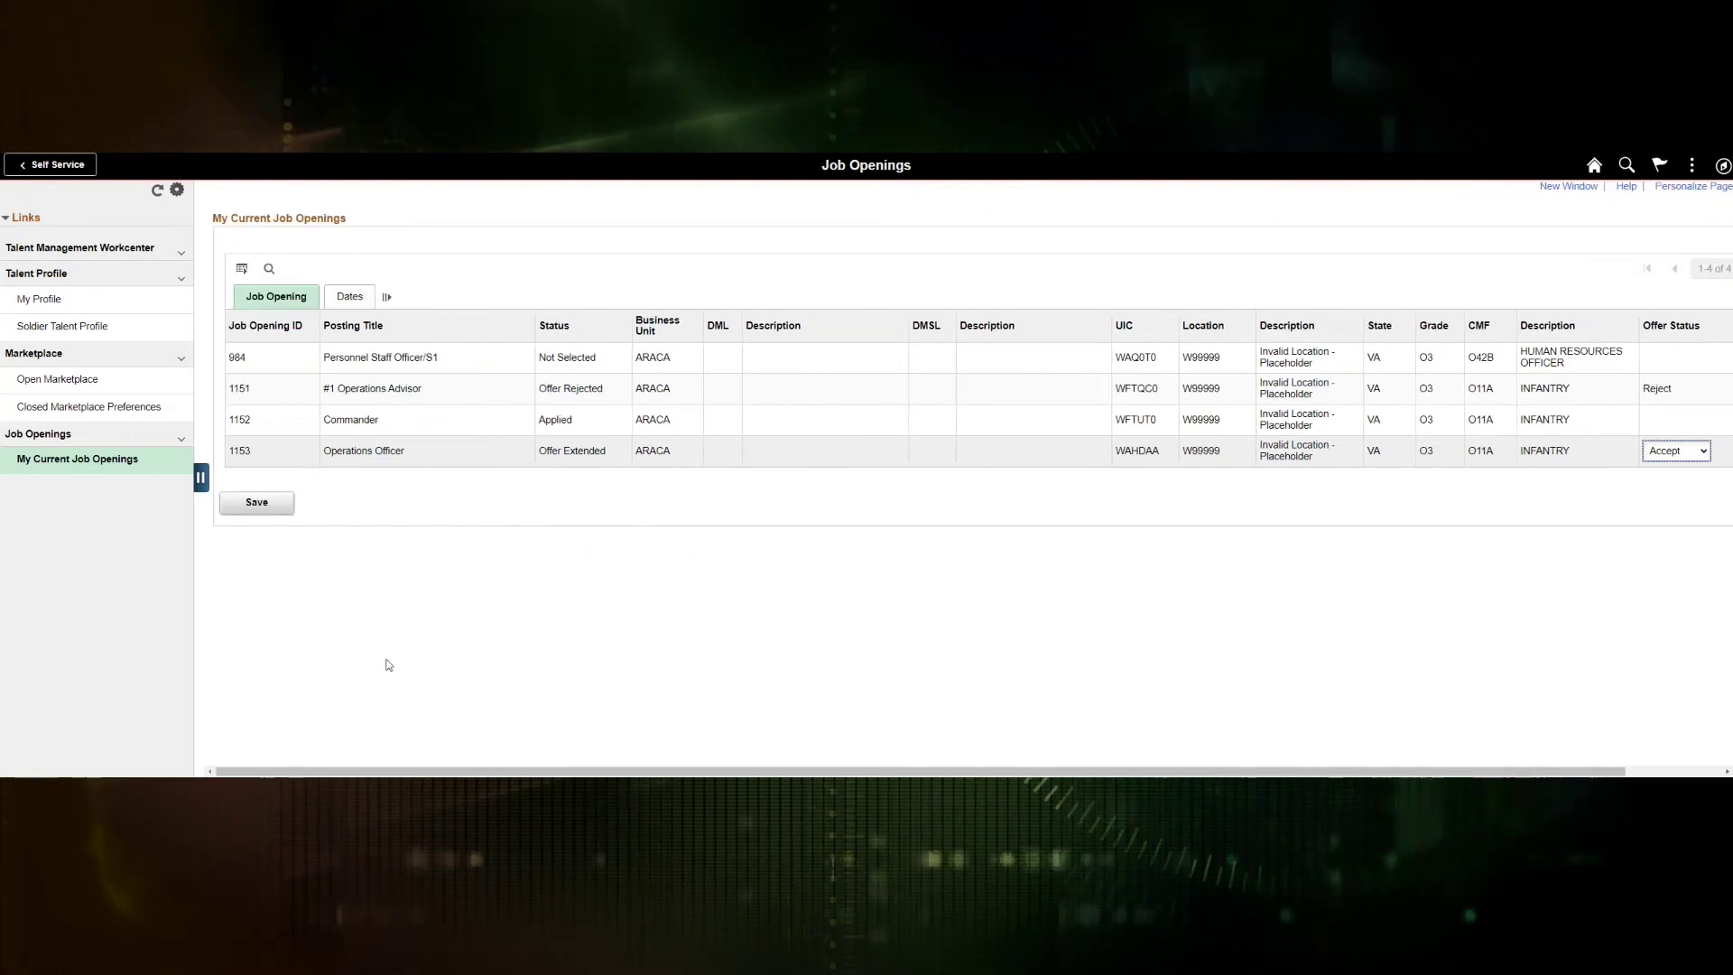
pyautogui.click(268, 507)
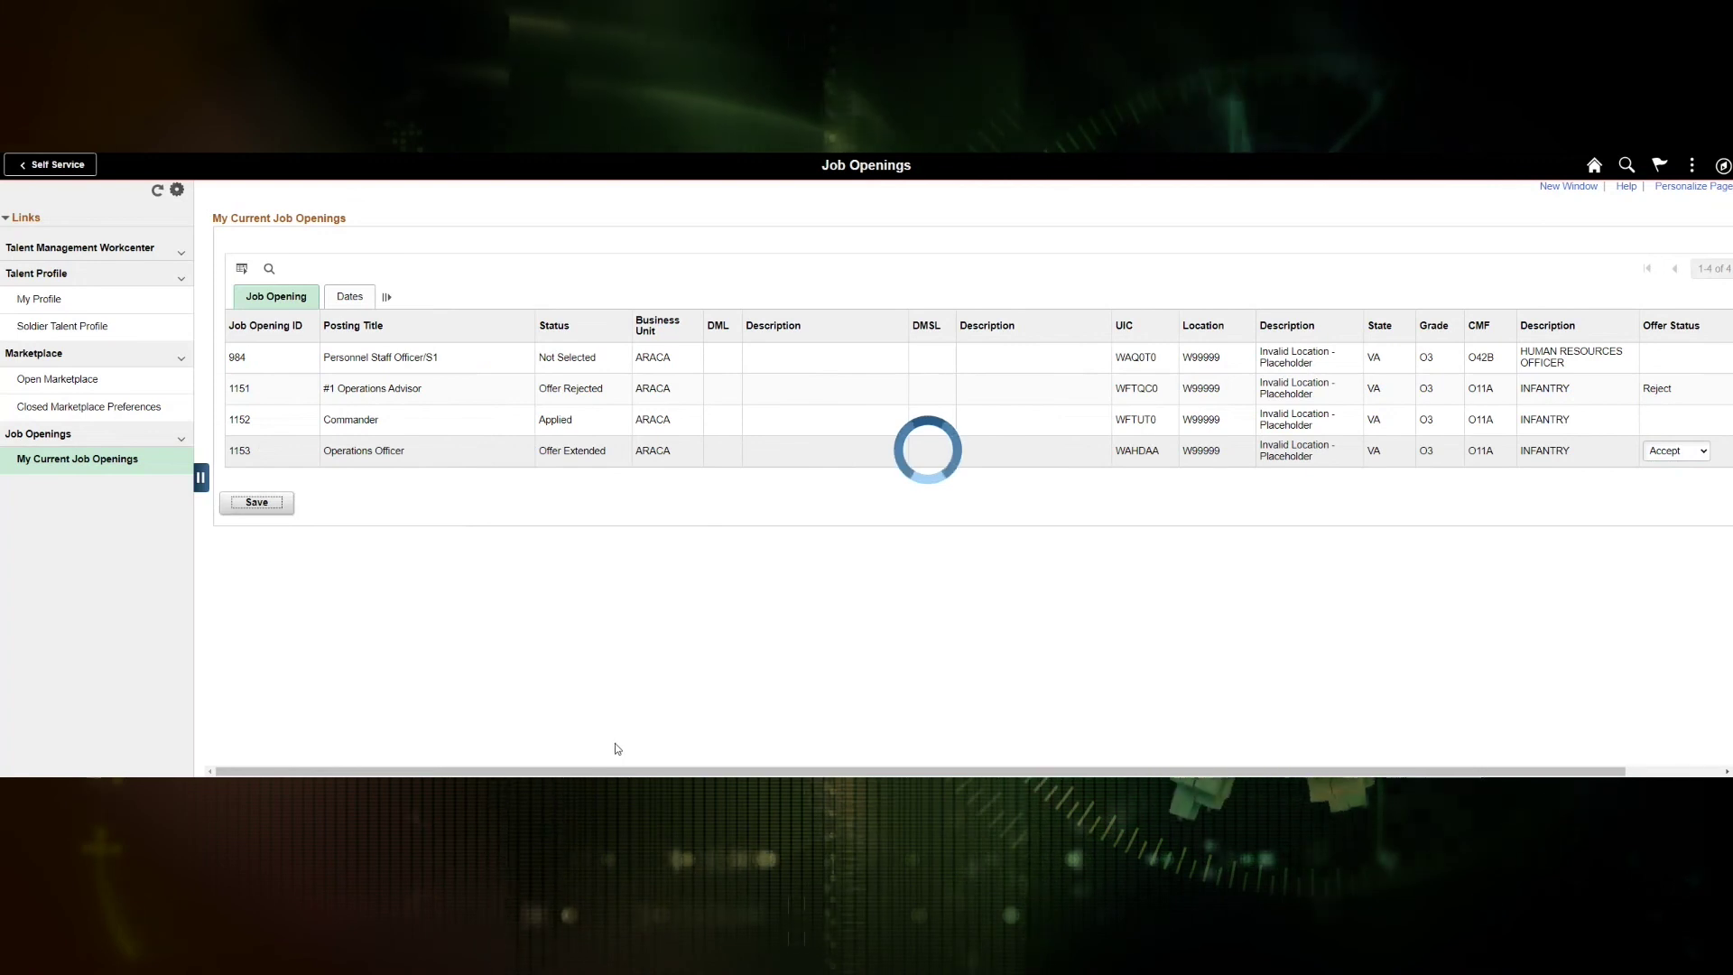